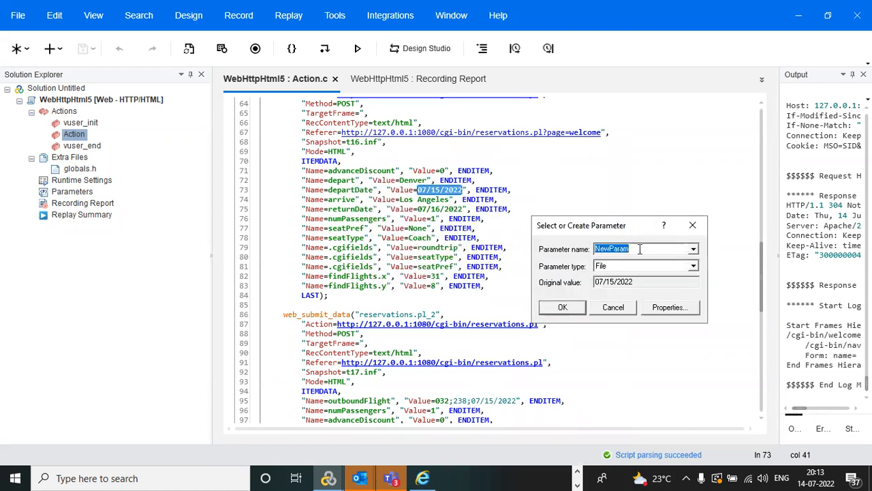
Replace only the selected departDate value with a new Date/Time parameter named DepartDate, using the %m/%d/%Y format
{"action": "type", "text": "DepartDate"}
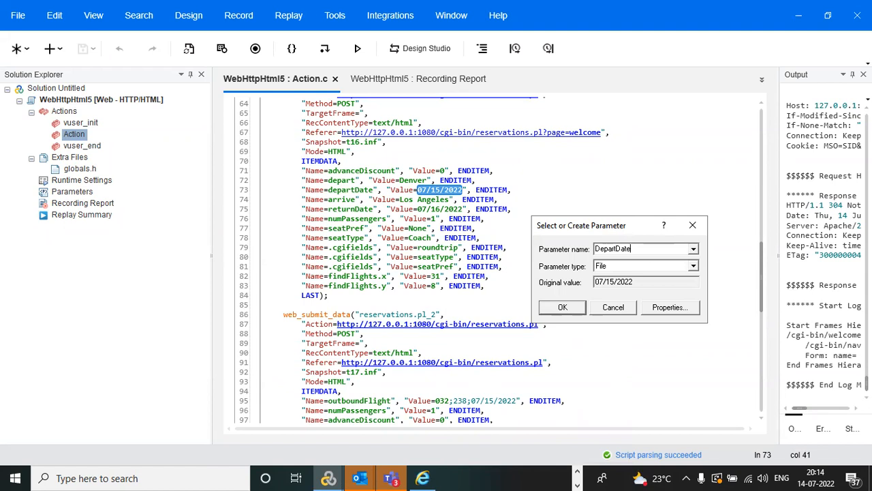
{"action": "left_click", "coordinate": [694, 267]}
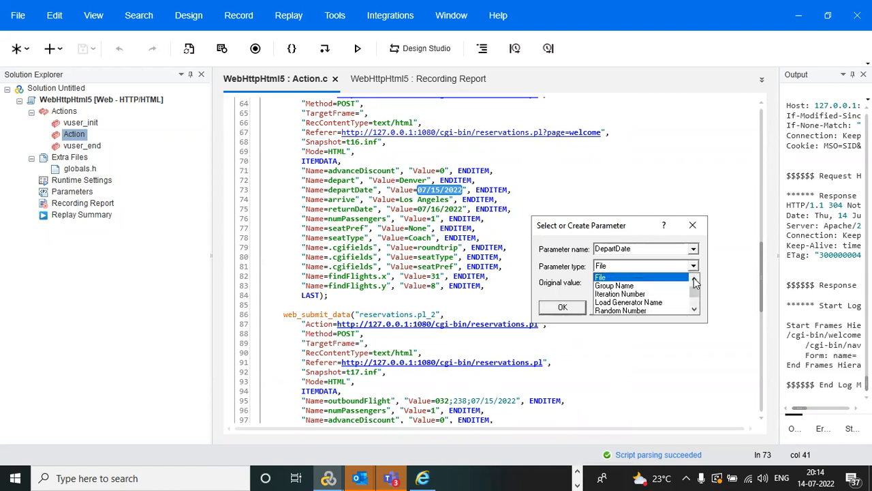
{"action": "left_click", "coordinate": [695, 280]}
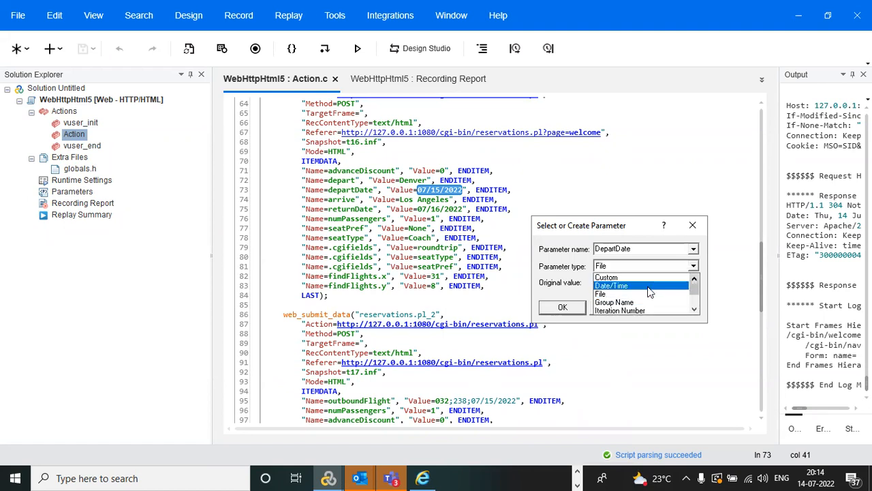
{"action": "left_click", "coordinate": [649, 285]}
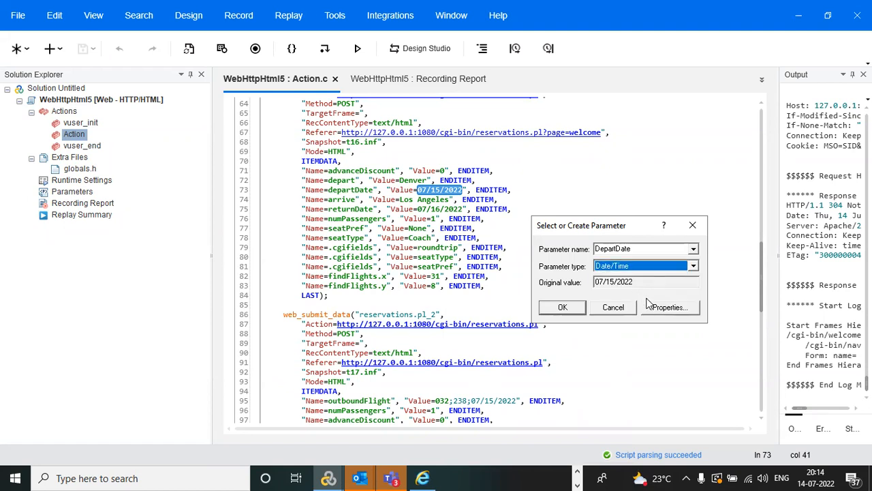
{"action": "left_click", "coordinate": [665, 306]}
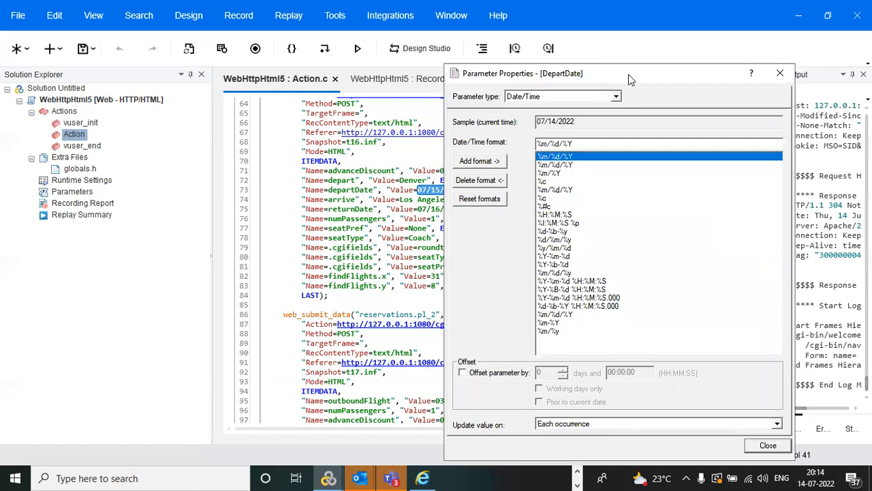
{"action": "left_click_drag", "start_coordinate": [646, 81], "coordinate": [713, 85]}
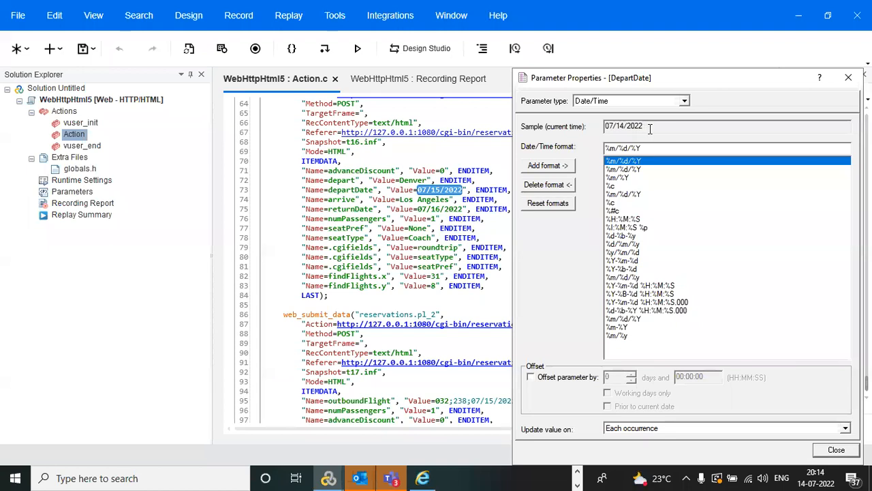
{"action": "left_click", "coordinate": [833, 450]}
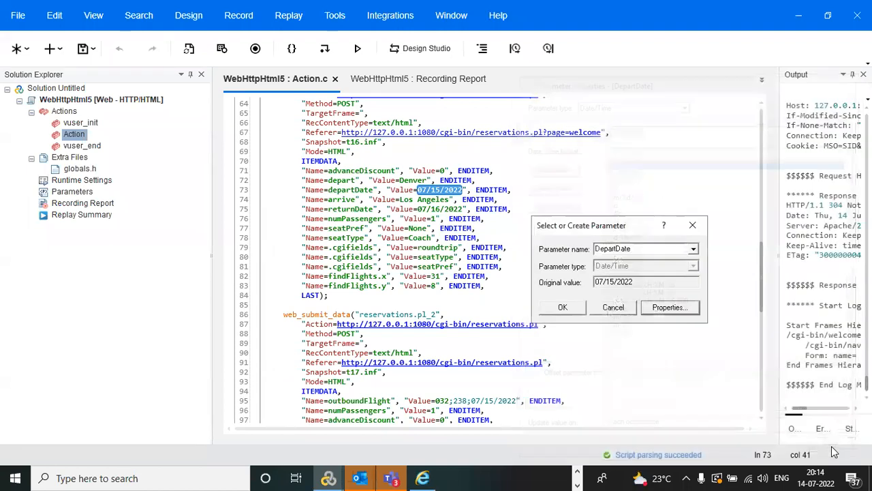
{"action": "left_click", "coordinate": [563, 307]}
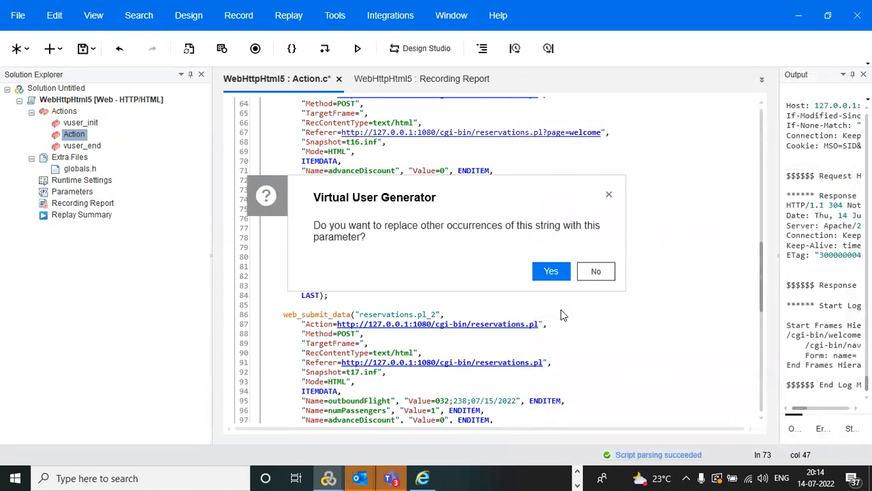
{"action": "left_click", "coordinate": [597, 271]}
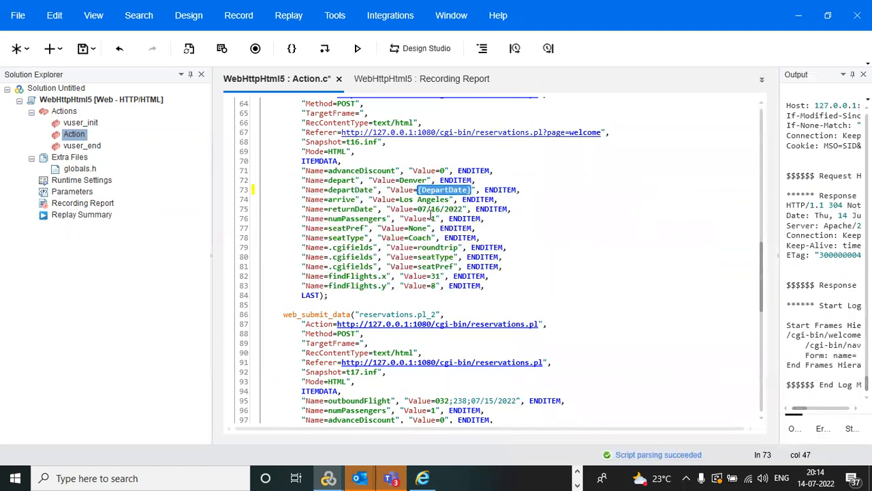
Start replacing the returnDate value 07/16/2022 with a new parameter and name it ReturnDate
{"action": "left_click_drag", "start_coordinate": [418, 209], "coordinate": [445, 210]}
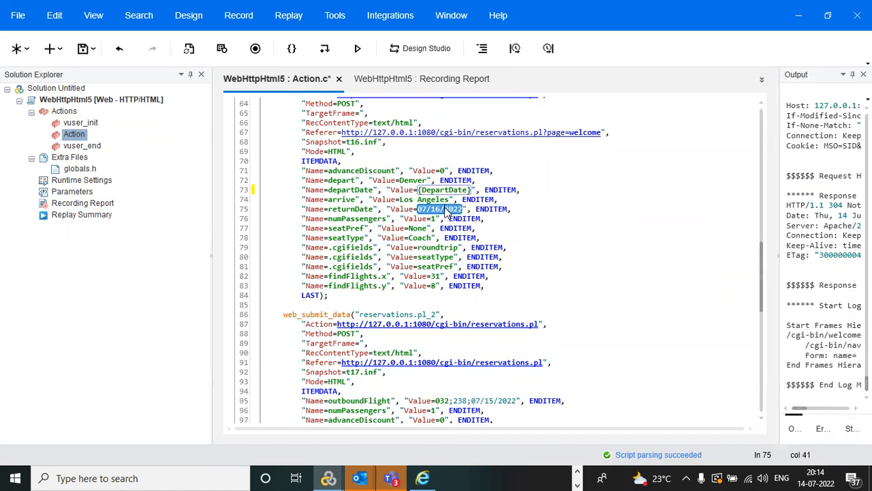
{"action": "right_click", "coordinate": [445, 210]}
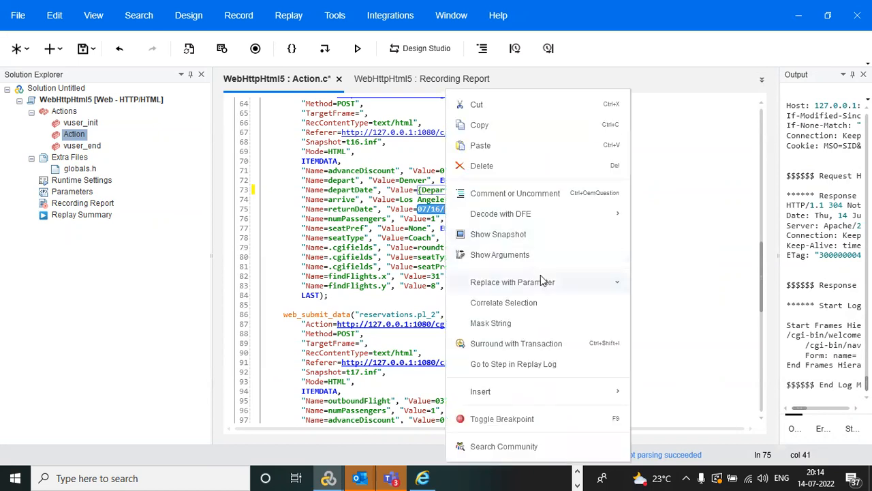
{"action": "mouse_move", "coordinate": [541, 282]}
{"action": "left_click", "coordinate": [659, 286]}
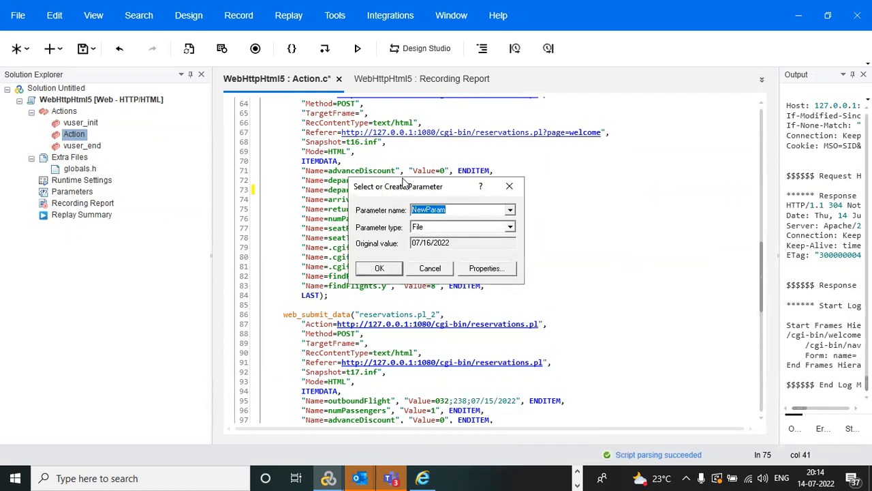
{"action": "left_click_drag", "start_coordinate": [407, 185], "coordinate": [555, 202]}
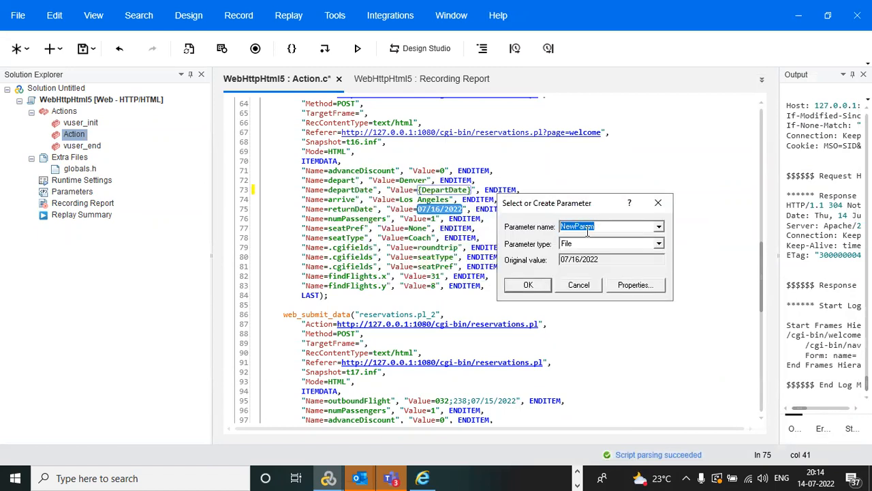
{"action": "type", "text": "ReturnDate"}
Make ReturnDate a Date/Time parameter with the %m/%d/%Y format and substitute it at this occurrence only
{"action": "left_click", "coordinate": [660, 247]}
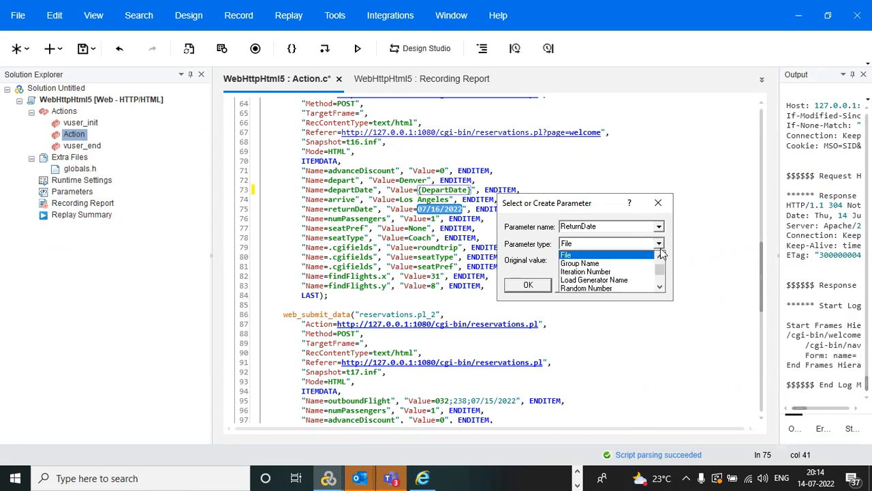
{"action": "scroll", "coordinate": [660, 263], "scroll_direction": "up", "scroll_amount": 1}
{"action": "left_click", "coordinate": [644, 263]}
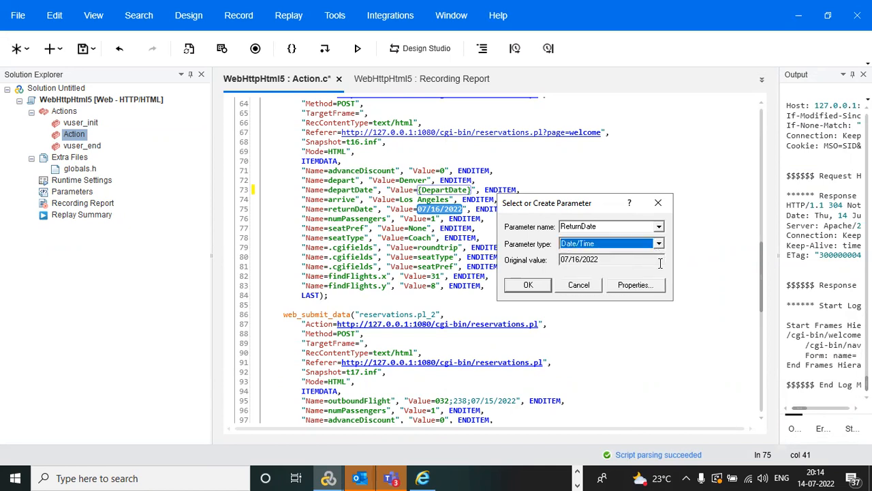
{"action": "left_click", "coordinate": [639, 286]}
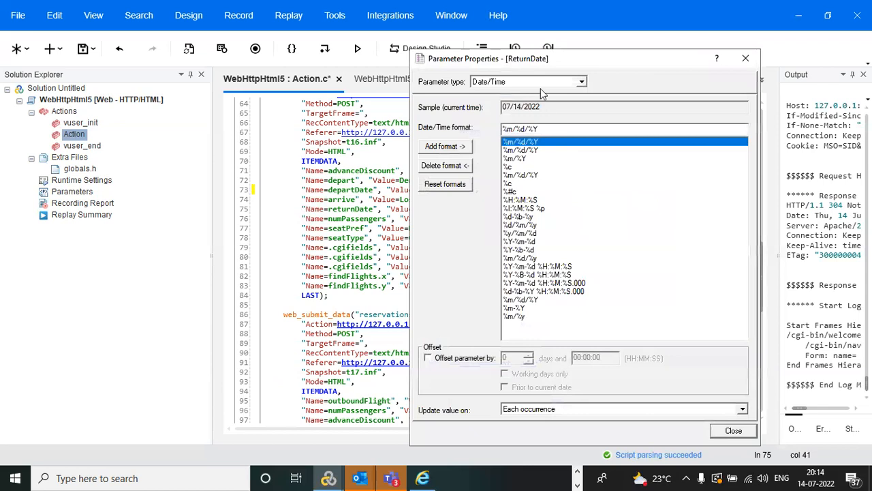
{"action": "left_click", "coordinate": [734, 431]}
{"action": "left_click", "coordinate": [526, 286]}
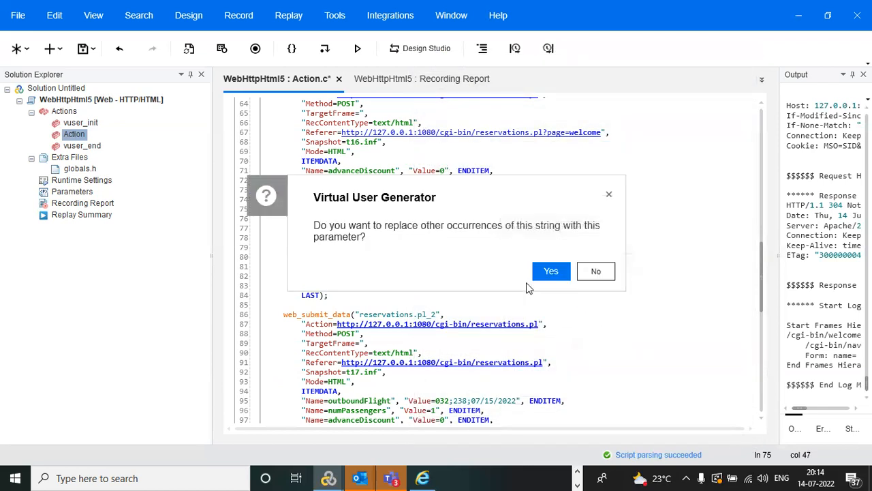
{"action": "left_click", "coordinate": [596, 272]}
Save and replay the script, and reopen the Action script once the replay ends
{"action": "left_click", "coordinate": [83, 49]}
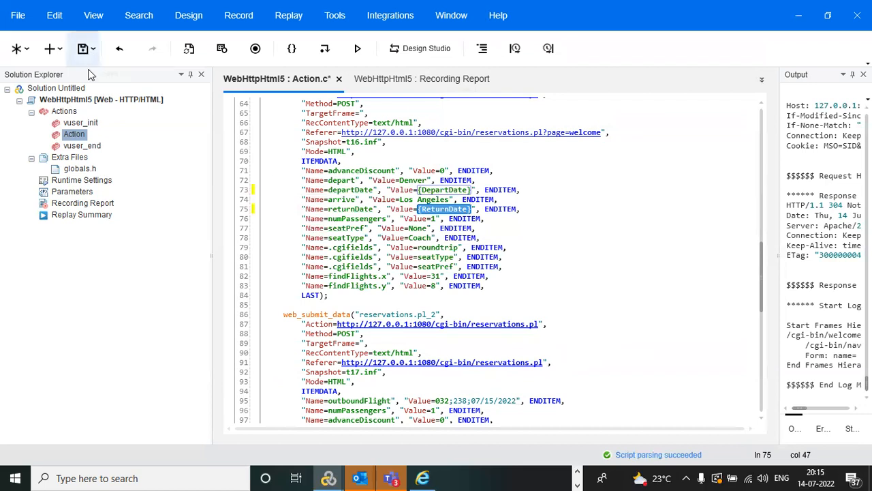
{"action": "left_click", "coordinate": [356, 51]}
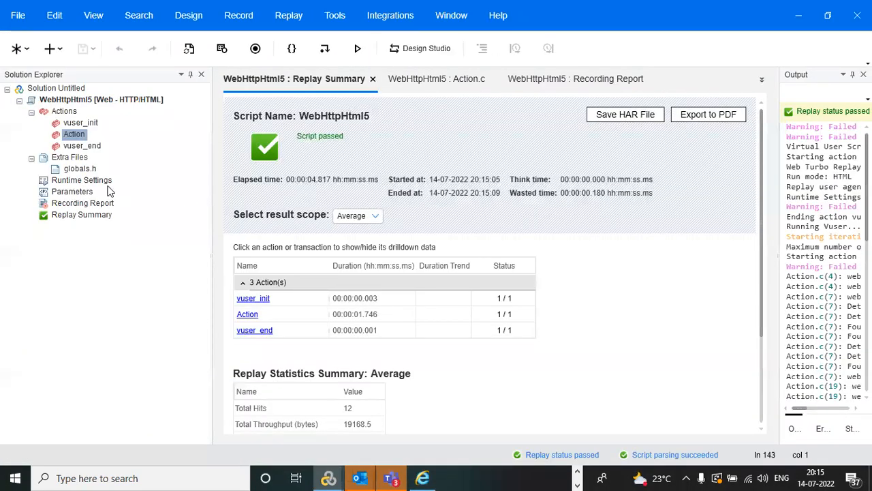
{"action": "double_click", "coordinate": [75, 134]}
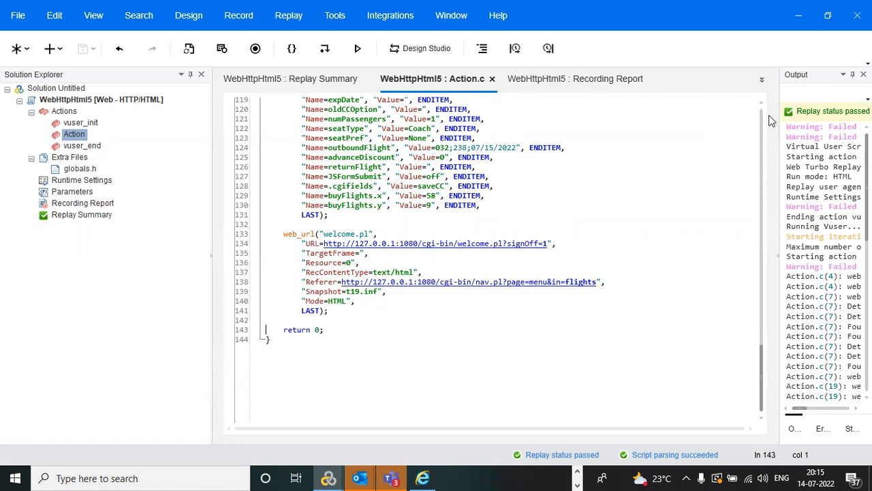
{"action": "double_click", "coordinate": [796, 75]}
{"action": "left_click_drag", "start_coordinate": [638, 198], "coordinate": [427, 410]}
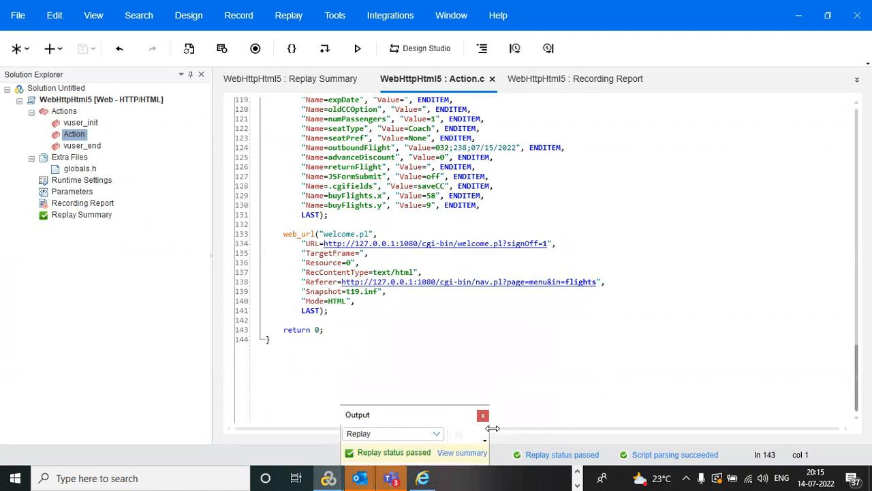
{"action": "left_click_drag", "start_coordinate": [492, 428], "coordinate": [852, 428]}
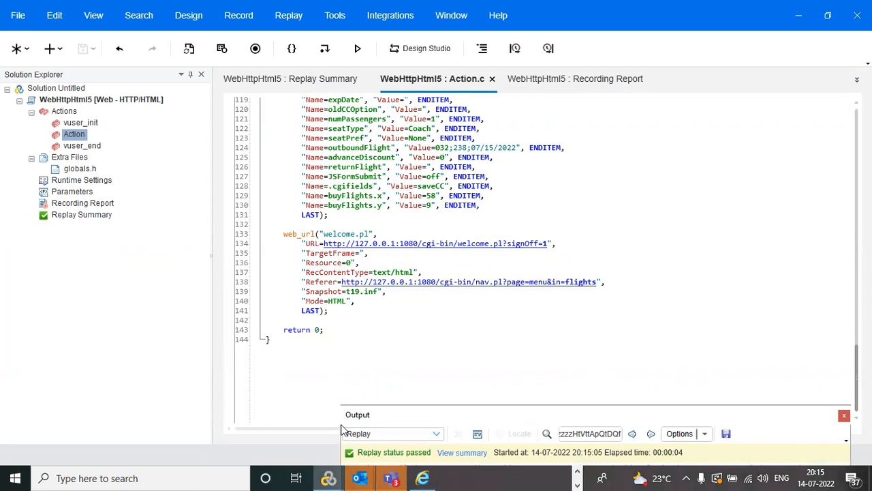
{"action": "left_click_drag", "start_coordinate": [338, 424], "coordinate": [297, 415]}
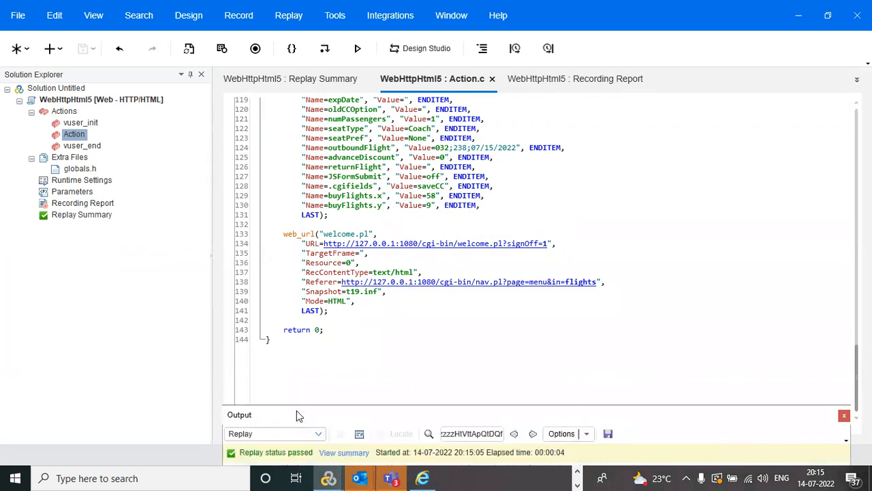
{"action": "double_click", "coordinate": [422, 417]}
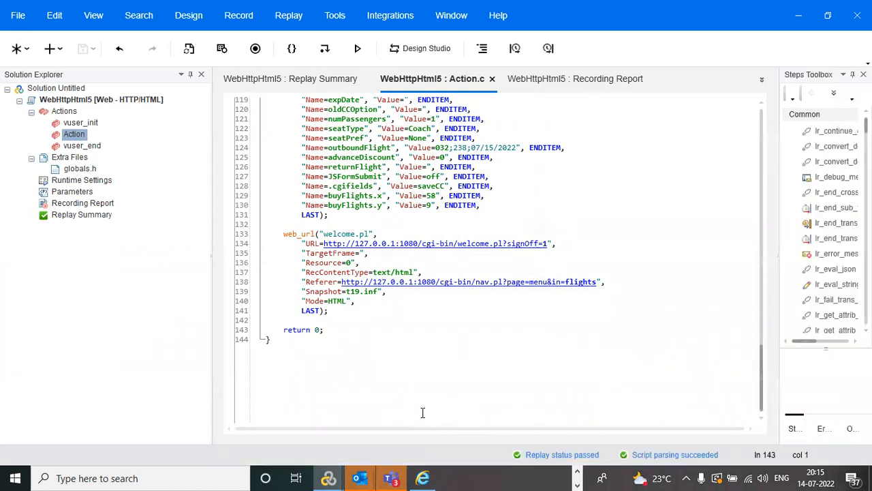
Widen the docked pane and close the Steps Toolbox to read through the replay log in the Output pane
{"action": "left_click_drag", "start_coordinate": [777, 171], "coordinate": [520, 221]}
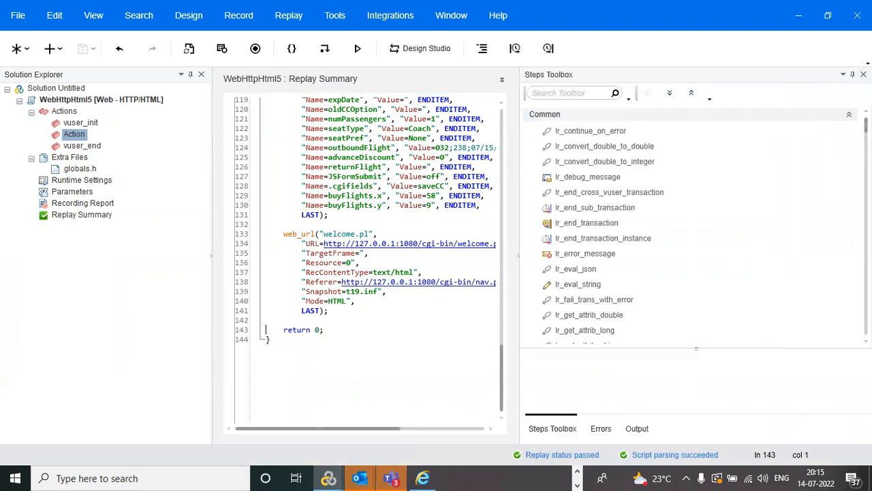
{"action": "left_click", "coordinate": [864, 75]}
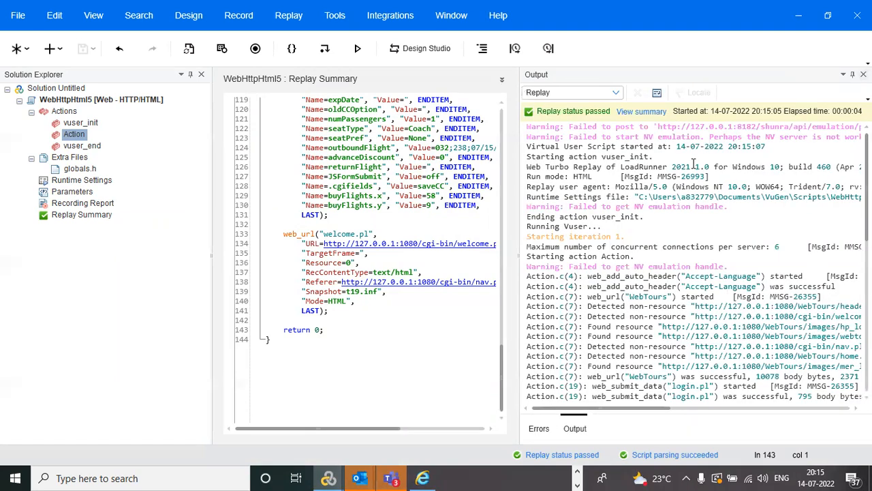
{"action": "scroll", "coordinate": [648, 136], "scroll_direction": "down", "scroll_amount": 3}
{"action": "scroll", "coordinate": [648, 137], "scroll_direction": "down", "scroll_amount": 15}
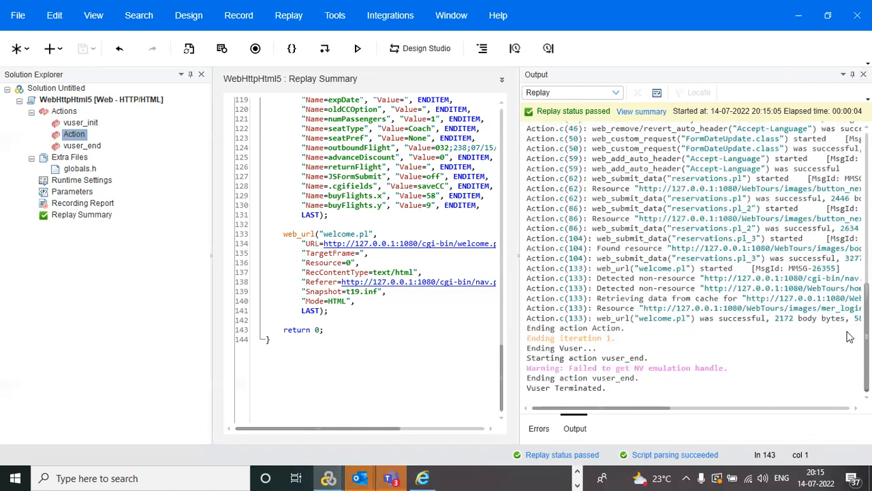
{"action": "scroll", "coordinate": [649, 136], "scroll_direction": "up", "scroll_amount": 15}
{"action": "scroll", "coordinate": [694, 262], "scroll_direction": "down", "scroll_amount": 10}
{"action": "scroll", "coordinate": [693, 261], "scroll_direction": "up", "scroll_amount": 10}
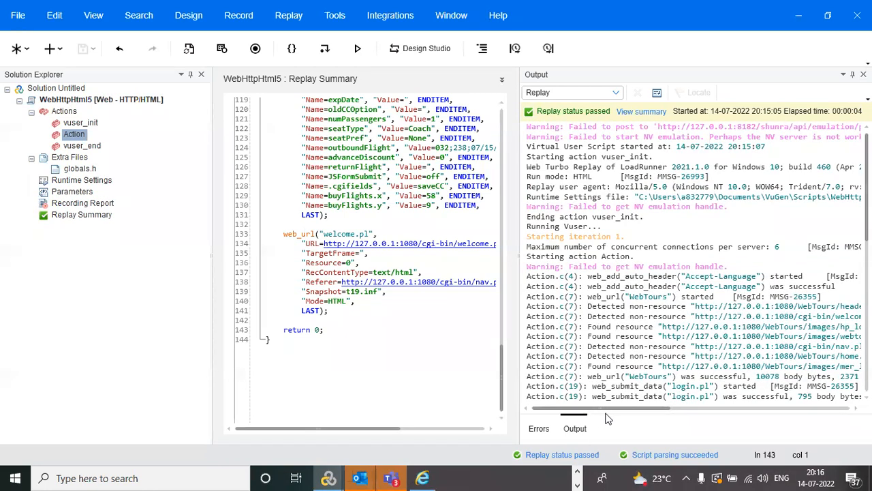
{"action": "left_click_drag", "start_coordinate": [584, 410], "coordinate": [501, 434]}
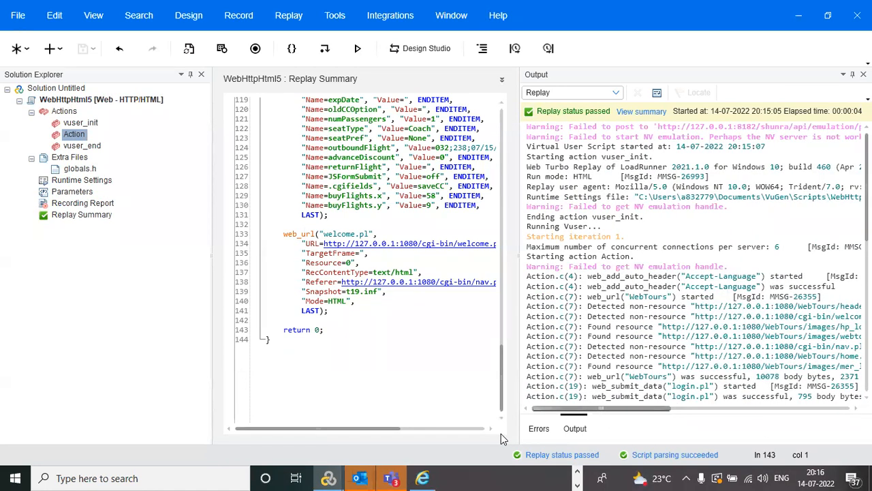
Set the runtime log settings to Extended log with Parameter substitution and save the script
{"action": "left_click", "coordinate": [90, 181]}
{"action": "double_click", "coordinate": [91, 180]}
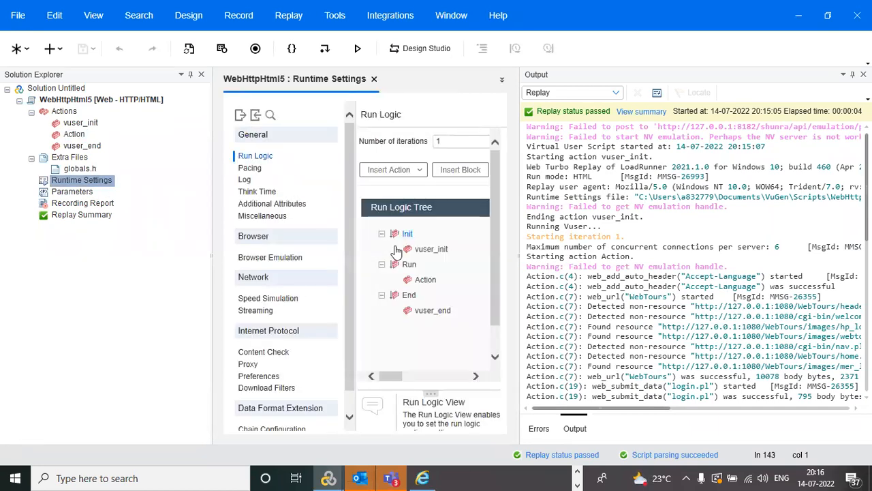
{"action": "left_click", "coordinate": [244, 181]}
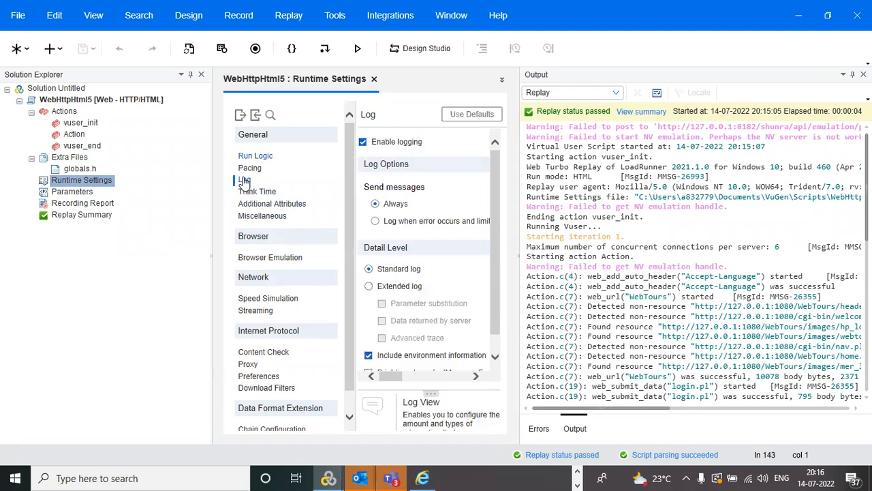
{"action": "left_click", "coordinate": [369, 286]}
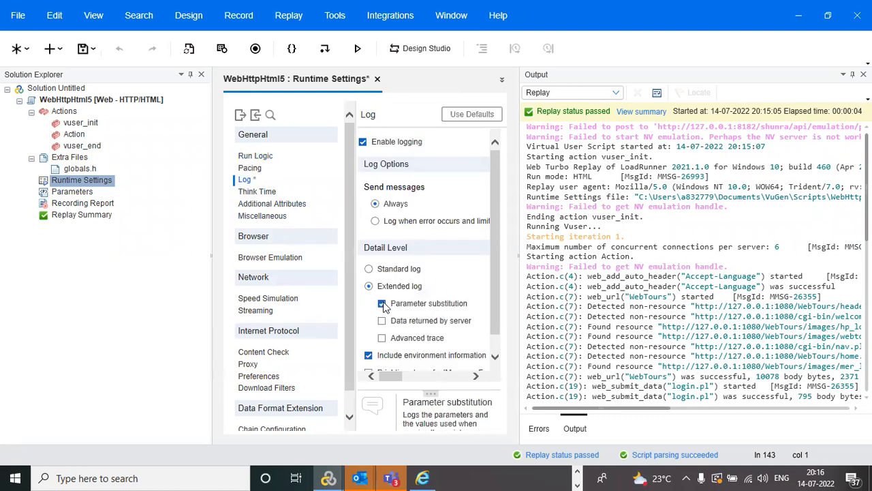
{"action": "left_click", "coordinate": [81, 50]}
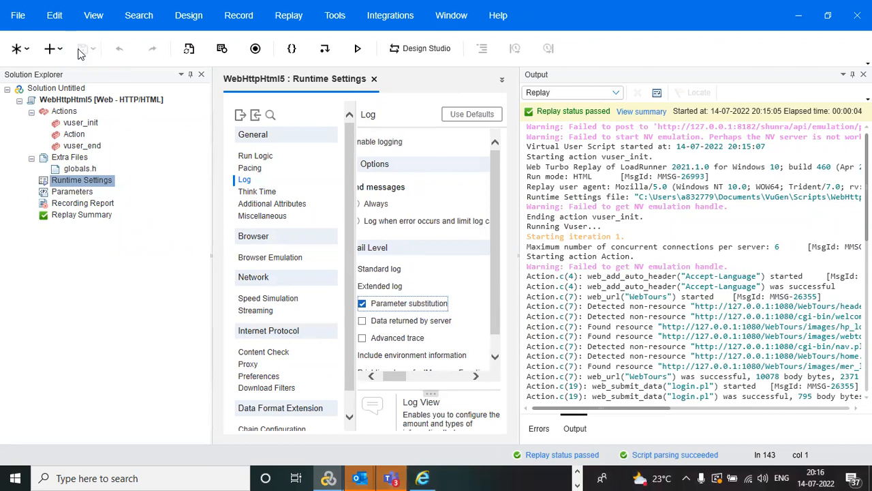
Replay the script and widen the Output pane to read the values substituted for DepartDate and ReturnDate
{"action": "left_click", "coordinate": [358, 49]}
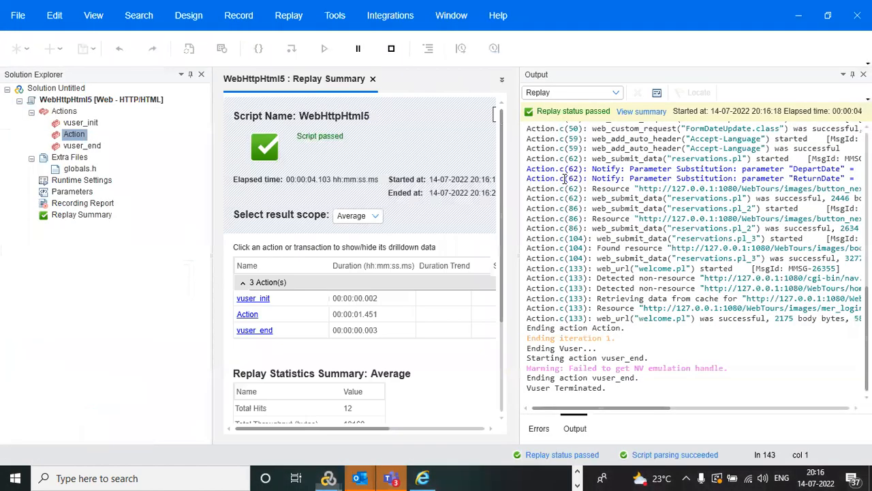
{"action": "left_click_drag", "start_coordinate": [518, 161], "coordinate": [369, 160]}
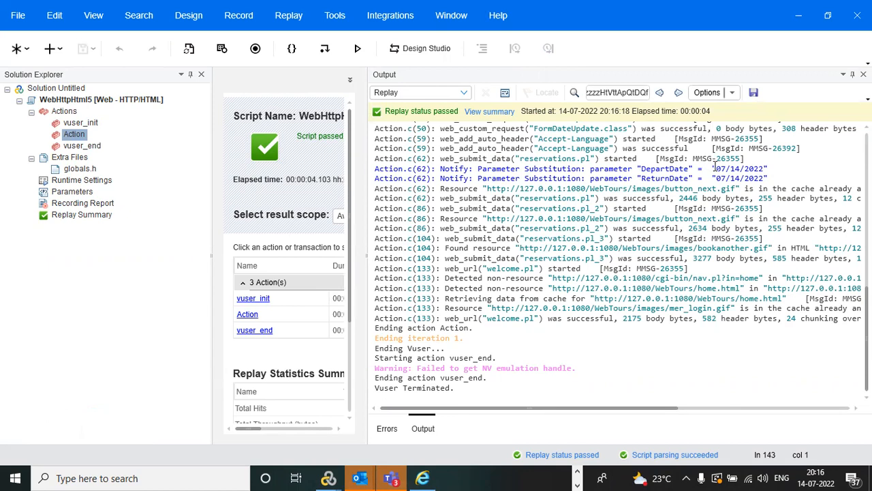
Offset the DepartDate parameter by 2 days in the Parameter List and check the resulting day in the system calendar
{"action": "left_click_drag", "start_coordinate": [716, 168], "coordinate": [766, 168]}
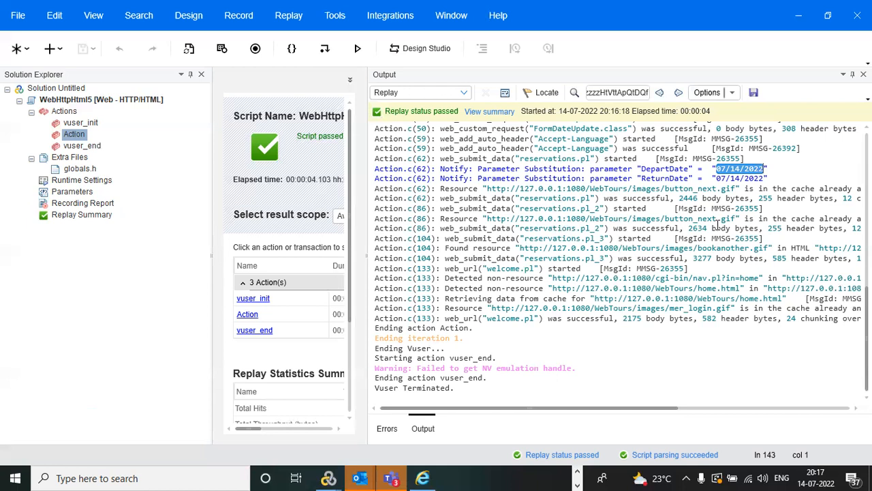
{"action": "double_click", "coordinate": [68, 193]}
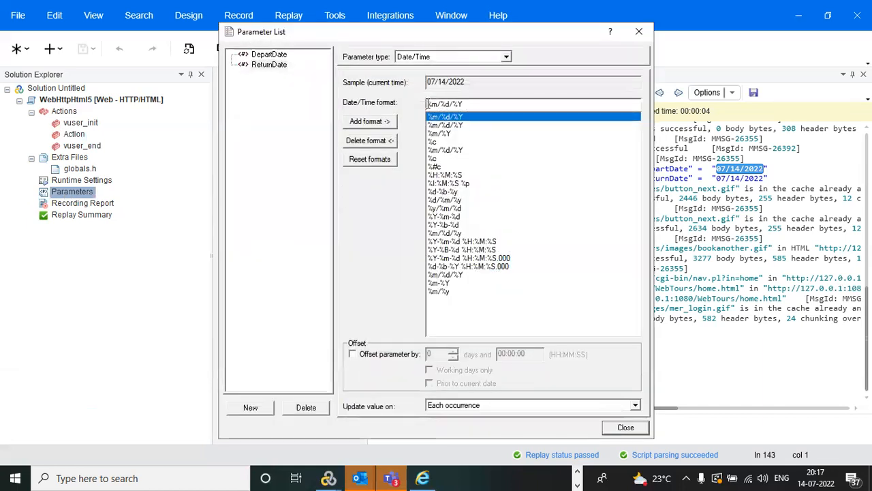
{"action": "left_click_drag", "start_coordinate": [541, 36], "coordinate": [450, 45]}
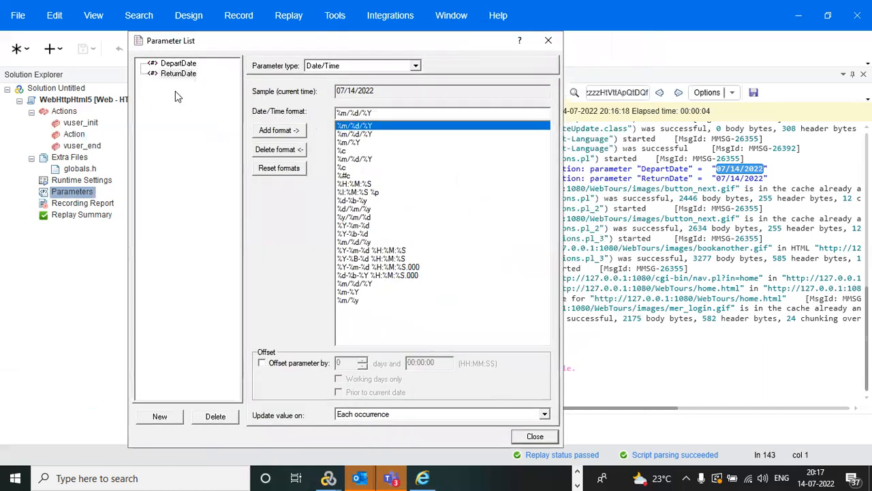
{"action": "left_click", "coordinate": [174, 64]}
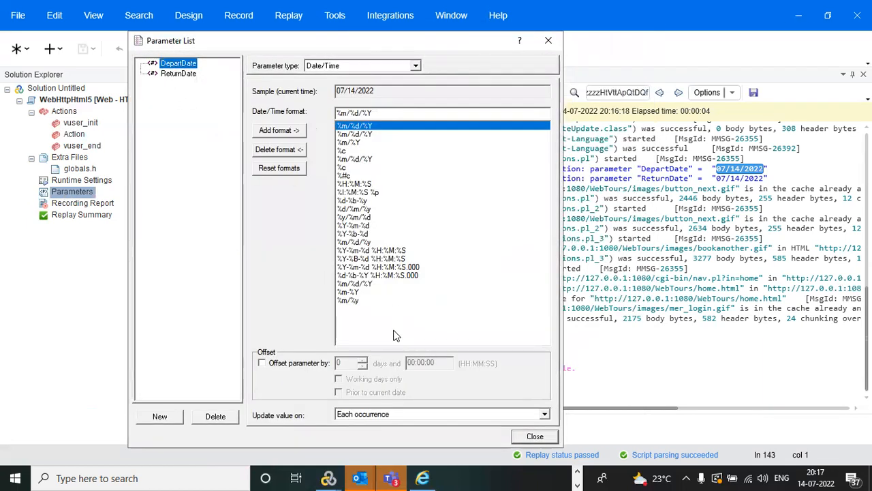
{"action": "key", "text": "alt+Tab"}
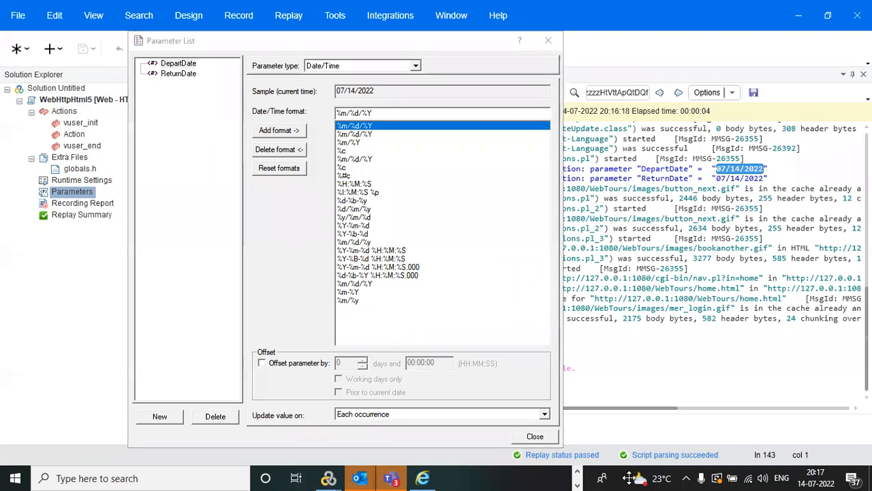
{"action": "left_click", "coordinate": [263, 364]}
{"action": "left_click", "coordinate": [351, 363]}
{"action": "key", "text": "BackSpace"}
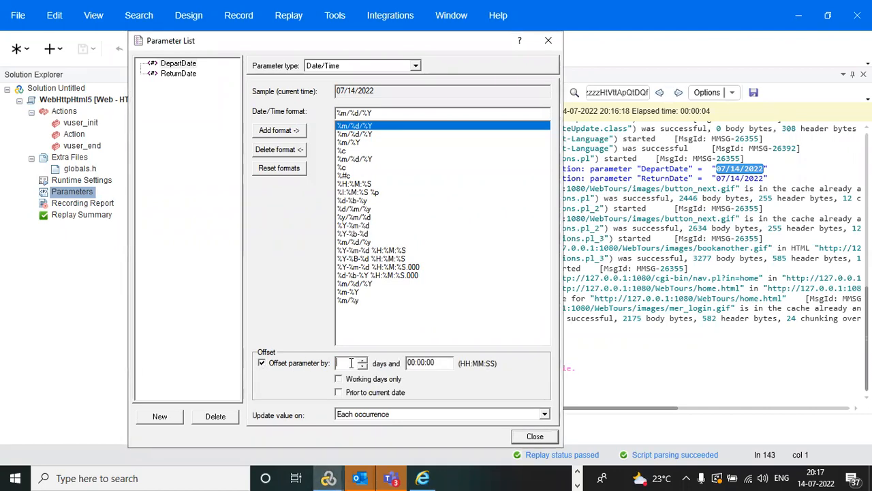
{"action": "type", "text": "2"}
{"action": "left_click", "coordinate": [813, 475]}
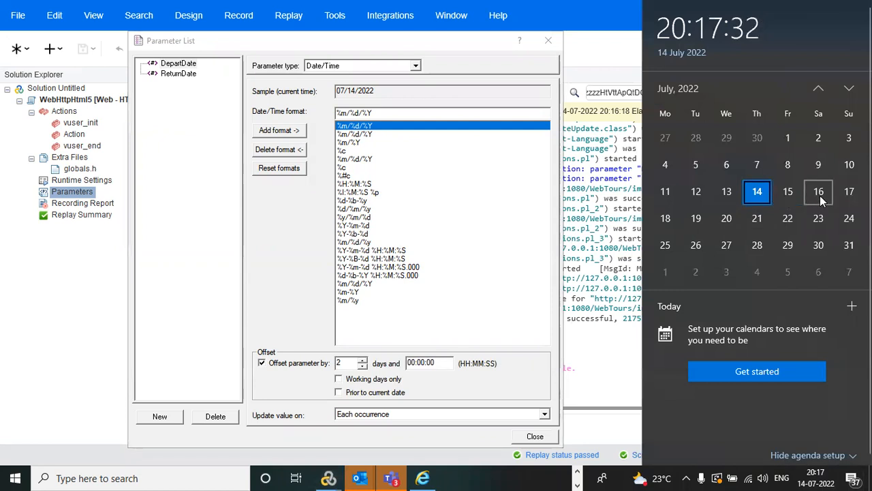
{"action": "left_click", "coordinate": [456, 315]}
{"action": "left_click", "coordinate": [535, 436]}
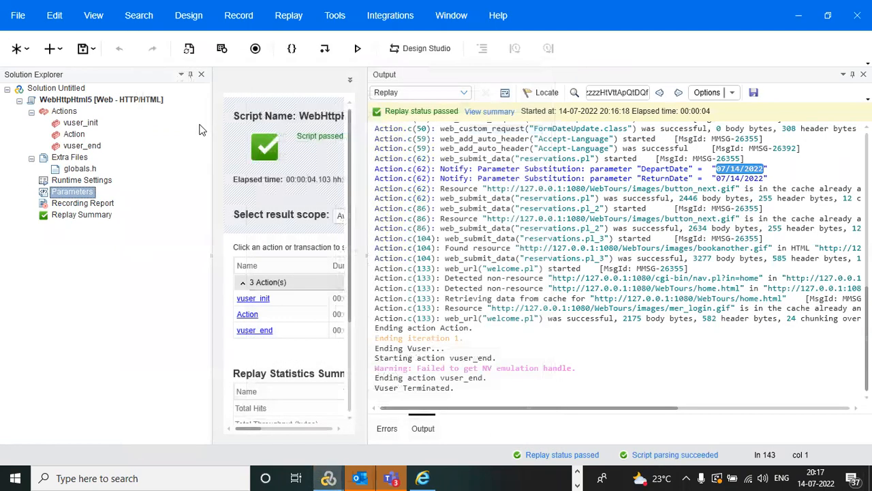
Save and replay the script, and highlight the date substituted for DepartDate in the replay log
{"action": "left_click", "coordinate": [82, 49]}
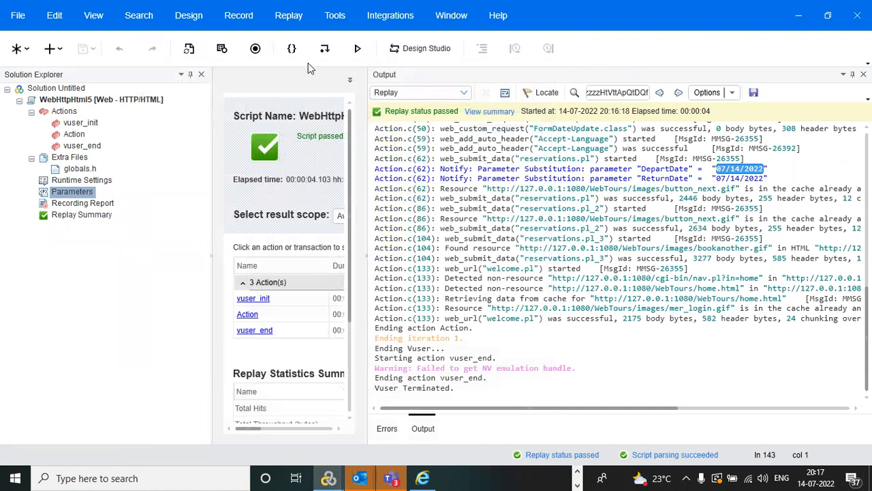
{"action": "left_click", "coordinate": [357, 48]}
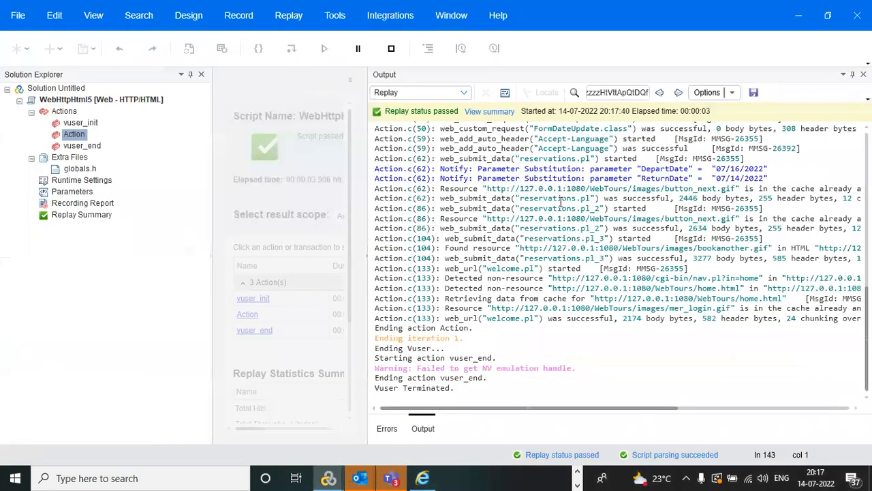
{"action": "left_click_drag", "start_coordinate": [716, 167], "coordinate": [762, 166]}
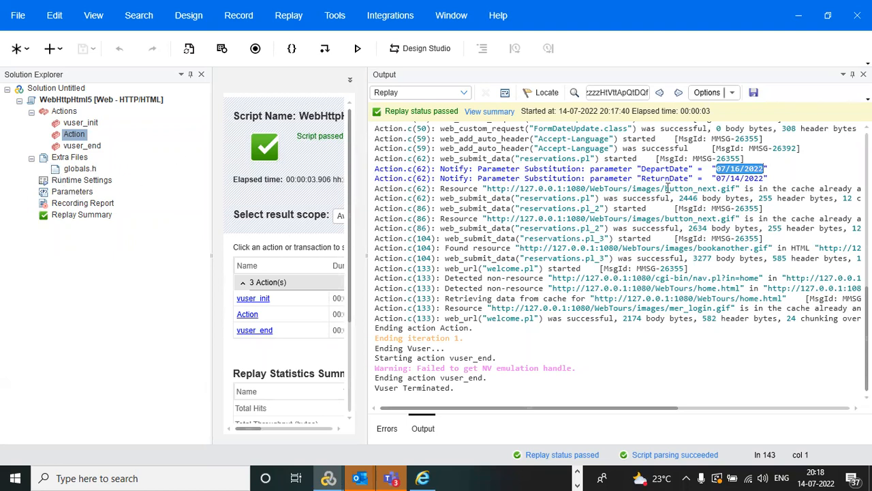
Offset the ReturnDate parameter by 3 days in the Parameter List
{"action": "double_click", "coordinate": [75, 192]}
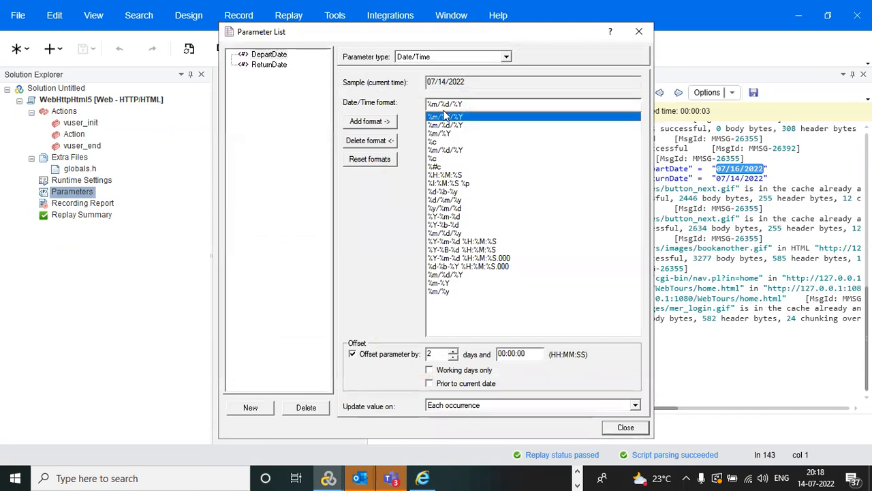
{"action": "left_click", "coordinate": [276, 65]}
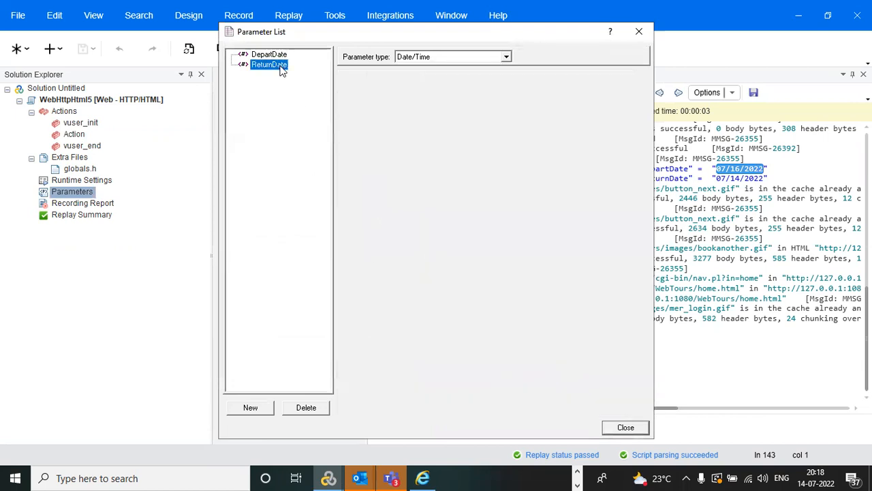
{"action": "left_click", "coordinate": [367, 357]}
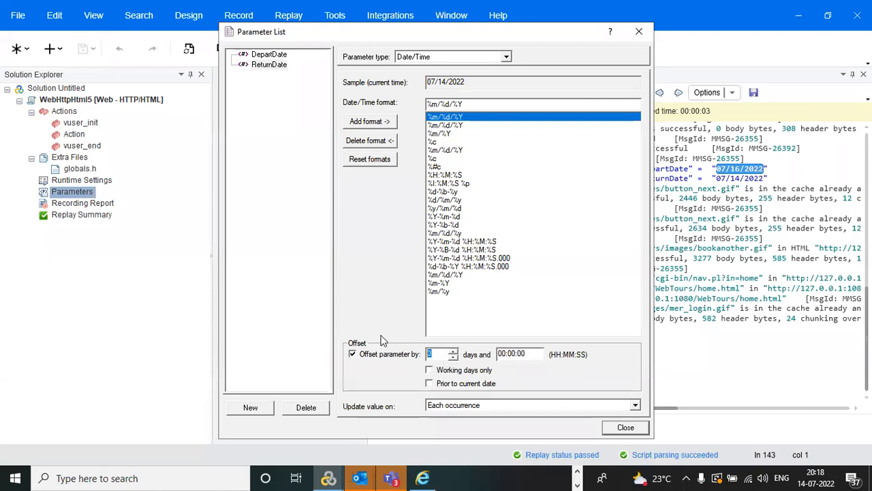
{"action": "type", "text": "3"}
{"action": "left_click", "coordinate": [626, 428]}
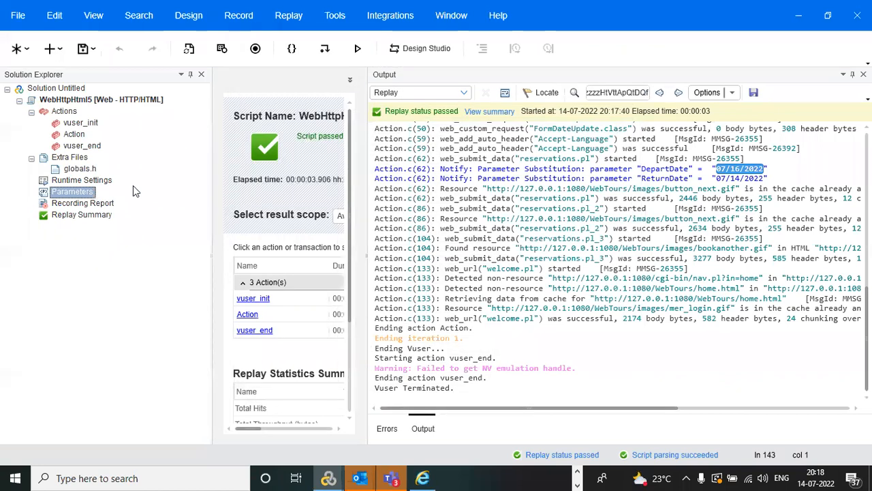
Replay the script and compare the ReturnDate value in the replay log with the system calendar
{"action": "left_click", "coordinate": [357, 48]}
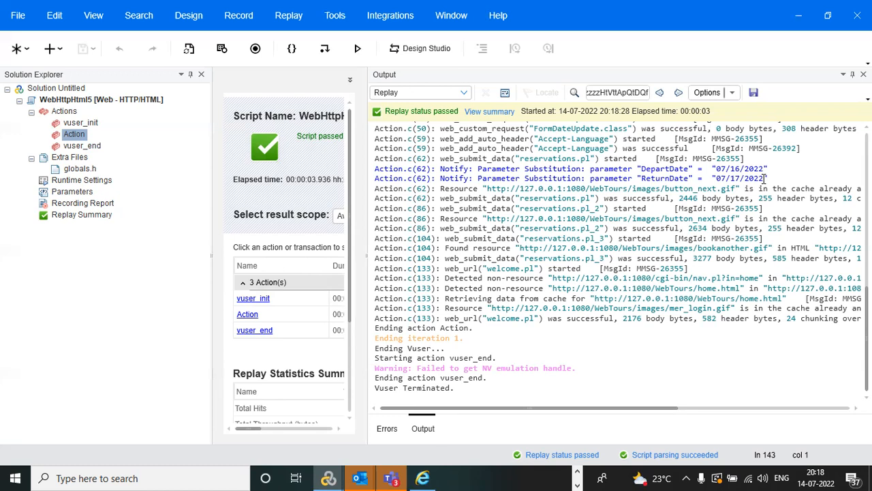
{"action": "left_click_drag", "start_coordinate": [766, 178], "coordinate": [720, 175]}
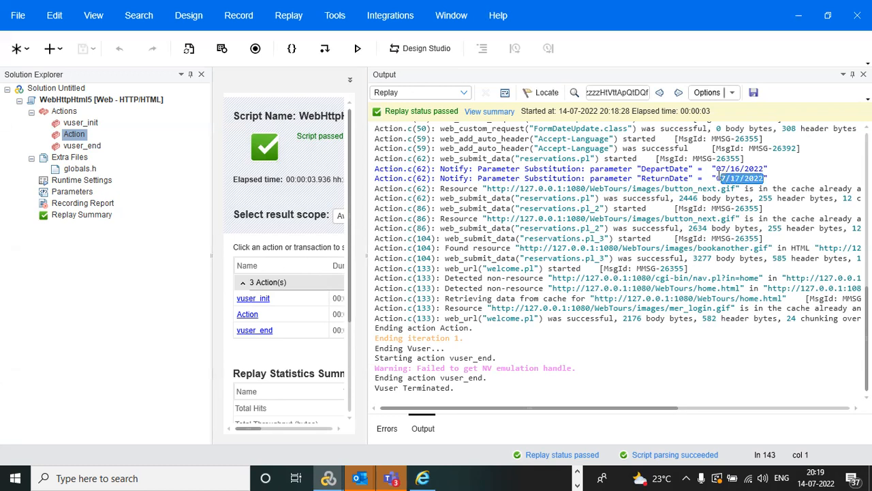
{"action": "left_click", "coordinate": [717, 176]}
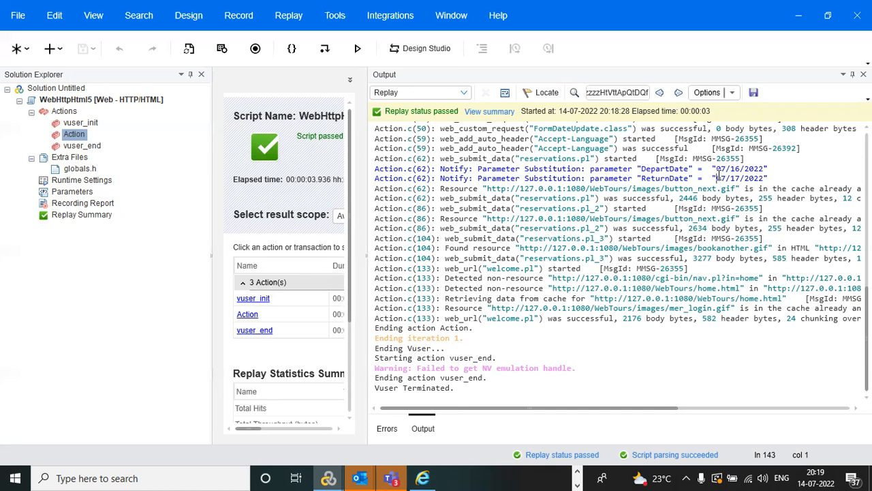
{"action": "double_click", "coordinate": [735, 178]}
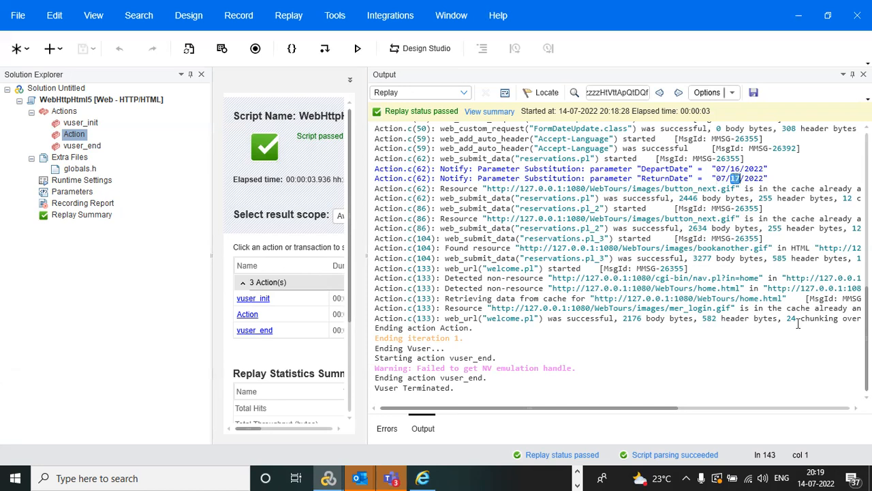
{"action": "left_click", "coordinate": [818, 477]}
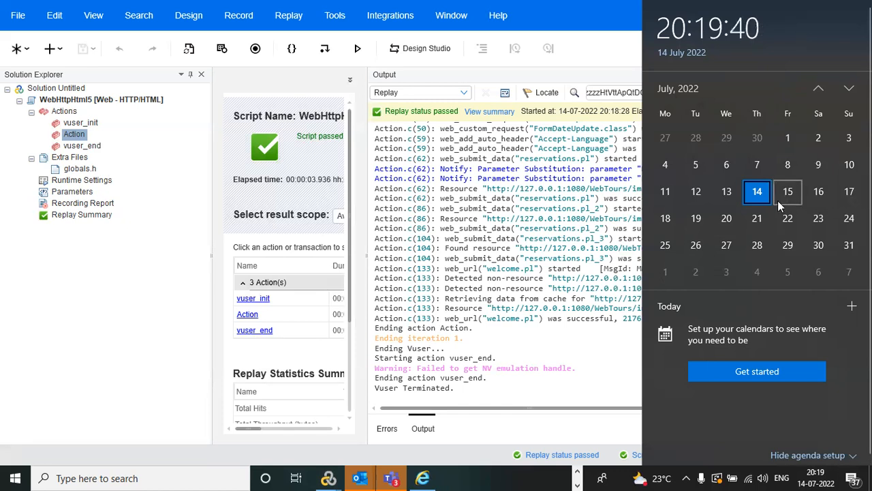
{"action": "left_click", "coordinate": [441, 275]}
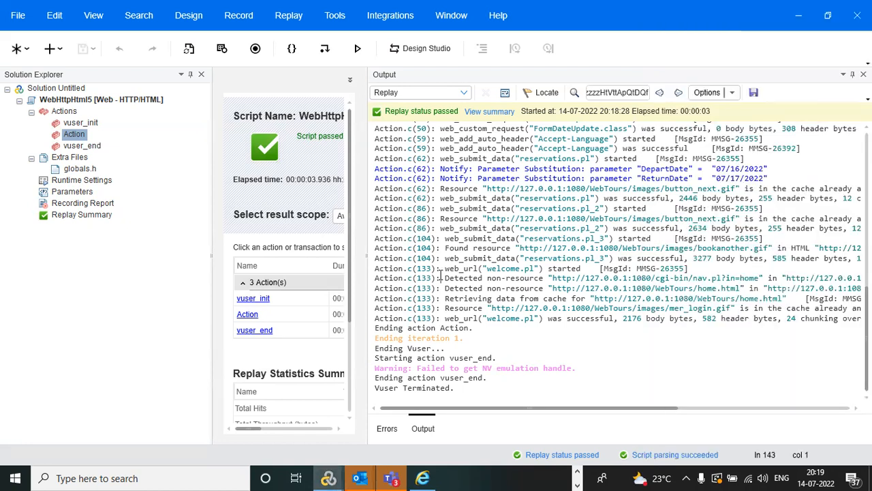
Restrict the ReturnDate parameter's offset to working days only
{"action": "double_click", "coordinate": [71, 191]}
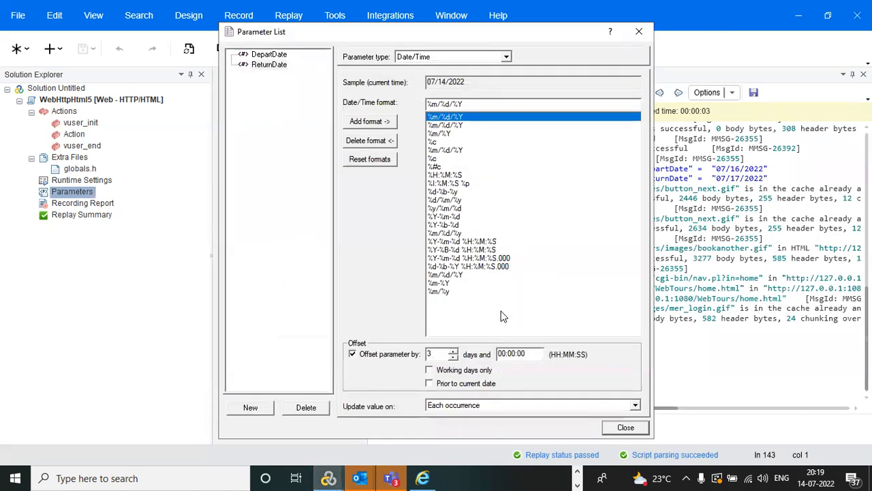
{"action": "left_click", "coordinate": [430, 371]}
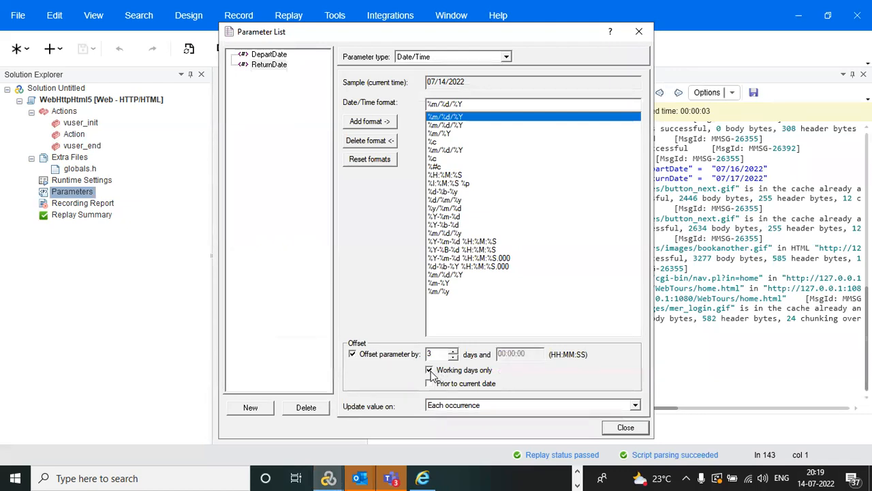
{"action": "left_click", "coordinate": [623, 428]}
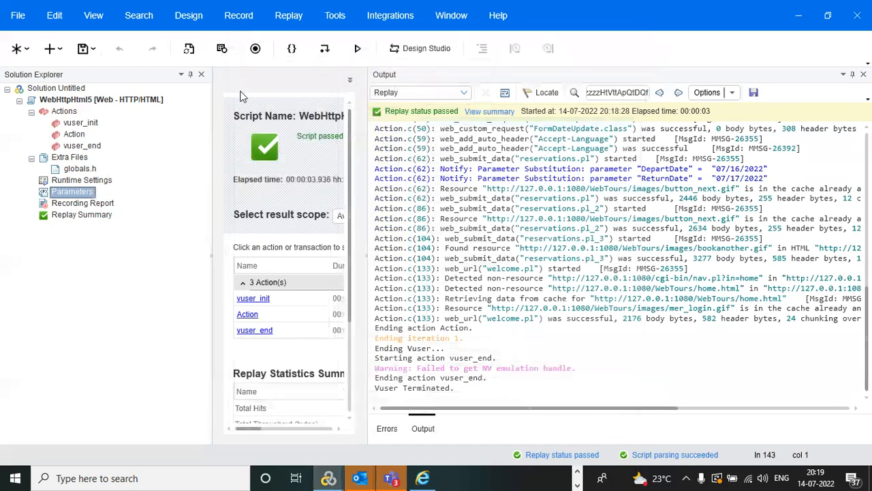
Replay the script with the working-days offset and check the substituted ReturnDate against the system calendar
{"action": "left_click", "coordinate": [356, 50]}
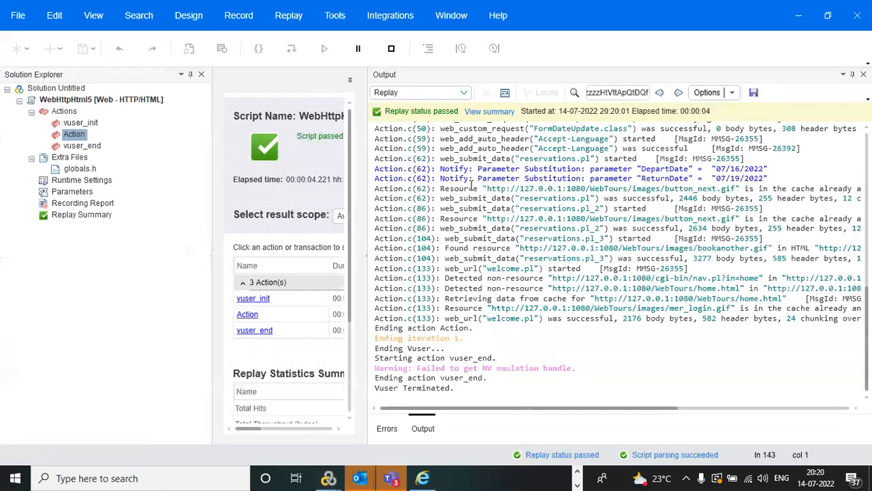
{"action": "left_click_drag", "start_coordinate": [721, 178], "coordinate": [767, 177]}
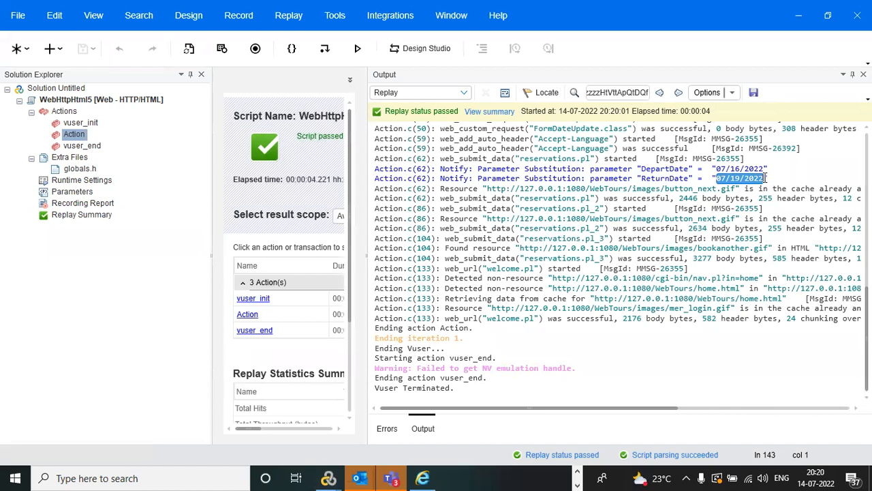
{"action": "left_click", "coordinate": [733, 179]}
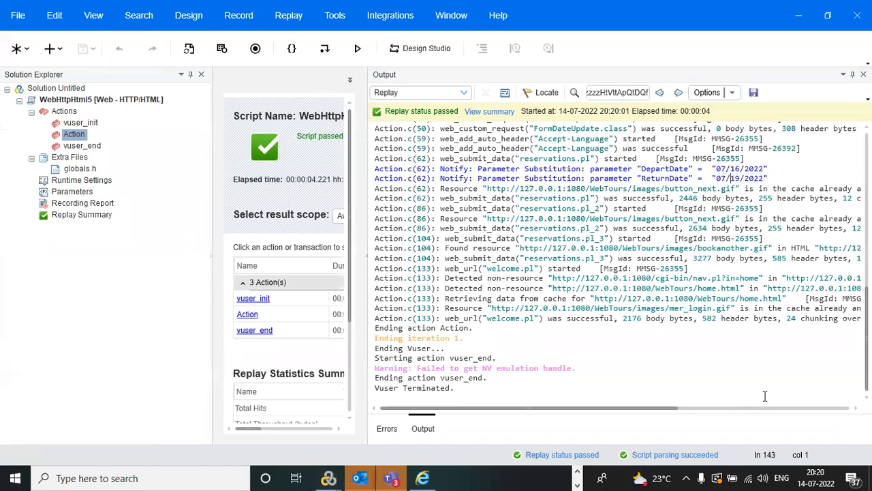
{"action": "left_click", "coordinate": [813, 477]}
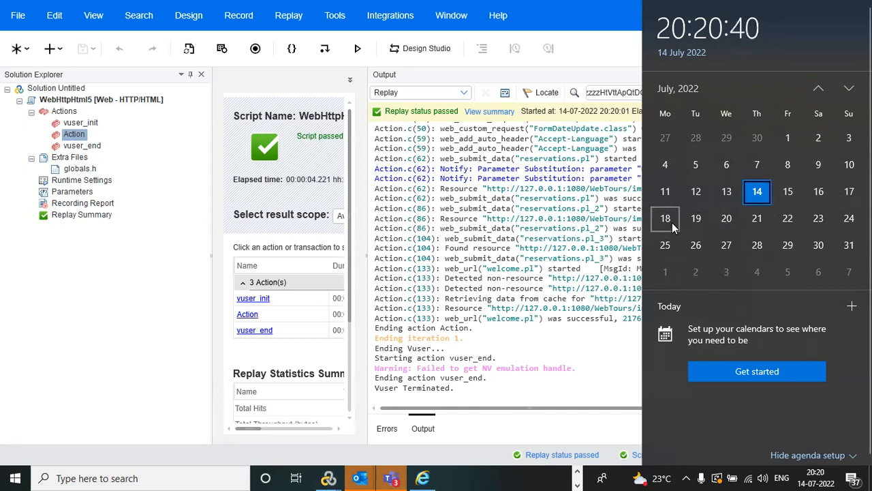
{"action": "left_click", "coordinate": [583, 249]}
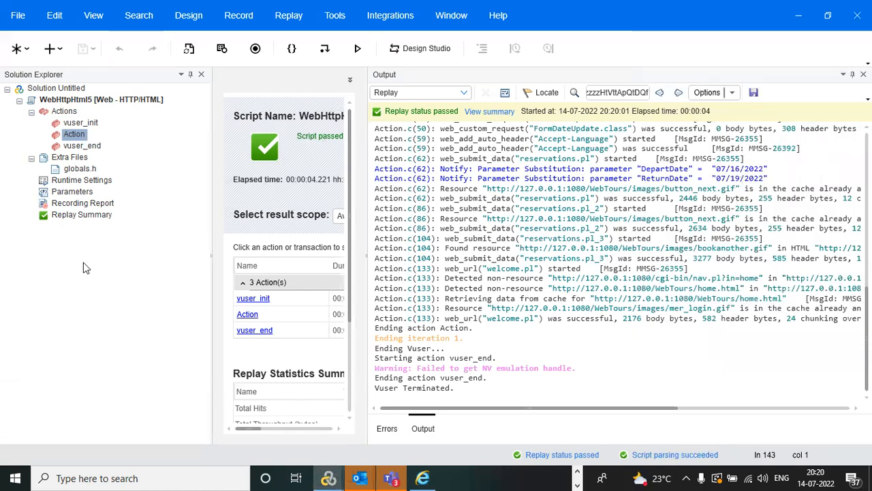
Turn off the working-days-only restriction on the ReturnDate parameter's offset and check the offset against the system calendar
{"action": "double_click", "coordinate": [73, 196]}
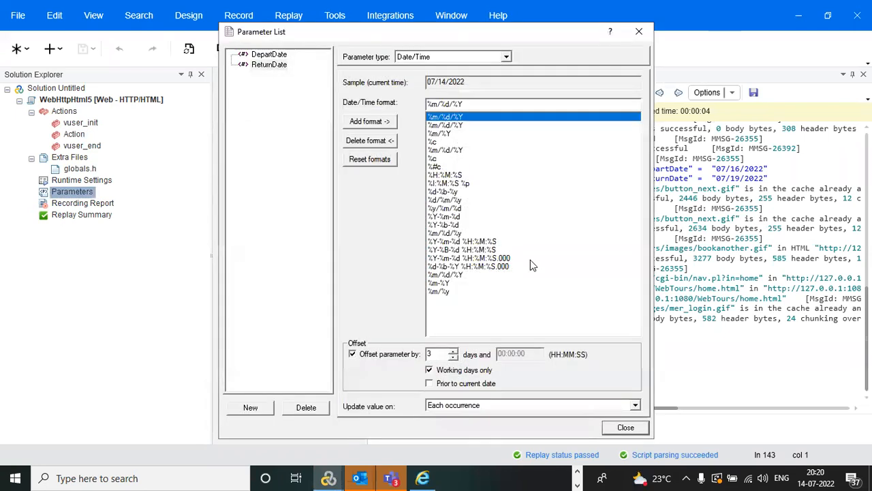
{"action": "left_click", "coordinate": [430, 371]}
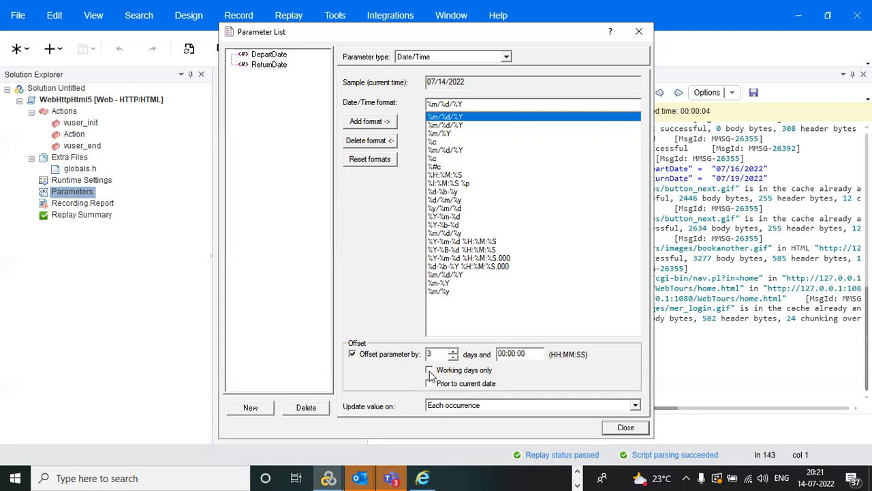
{"action": "left_click", "coordinate": [809, 475]}
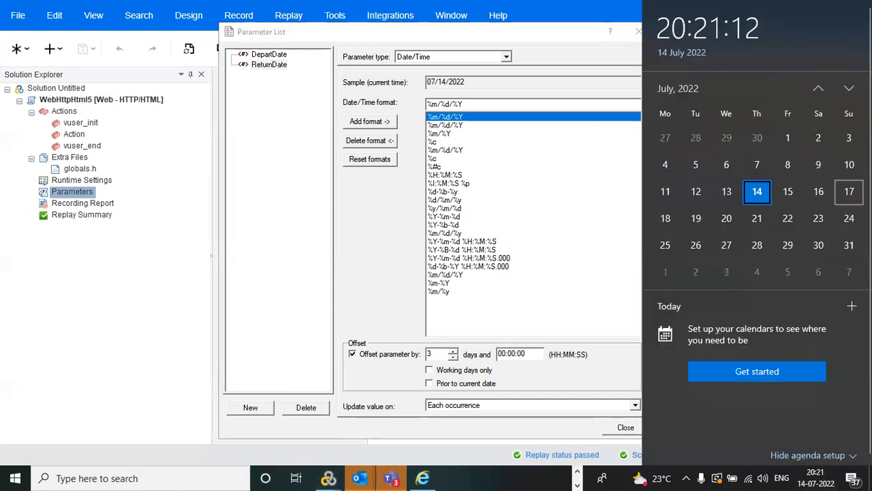
{"action": "left_click", "coordinate": [546, 285]}
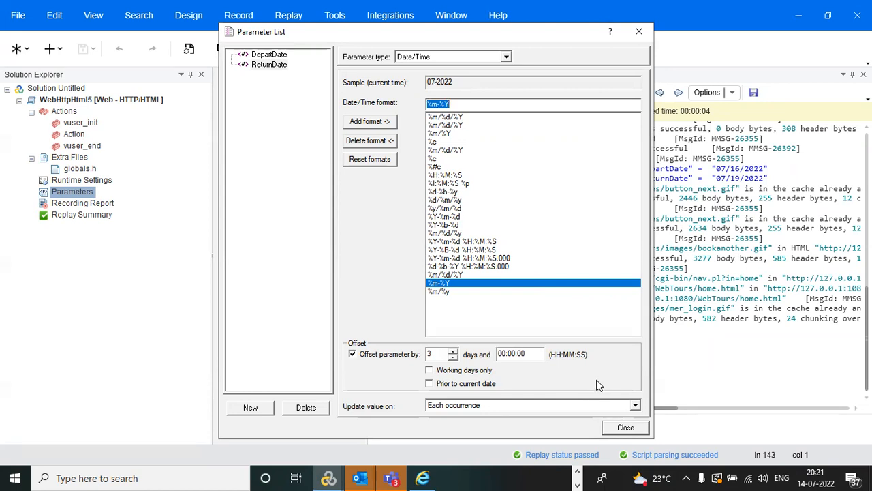
Make the ReturnDate parameter's 3-day offset count prior to the current date, checking the expected date in the system calendar
{"action": "left_click", "coordinate": [429, 384]}
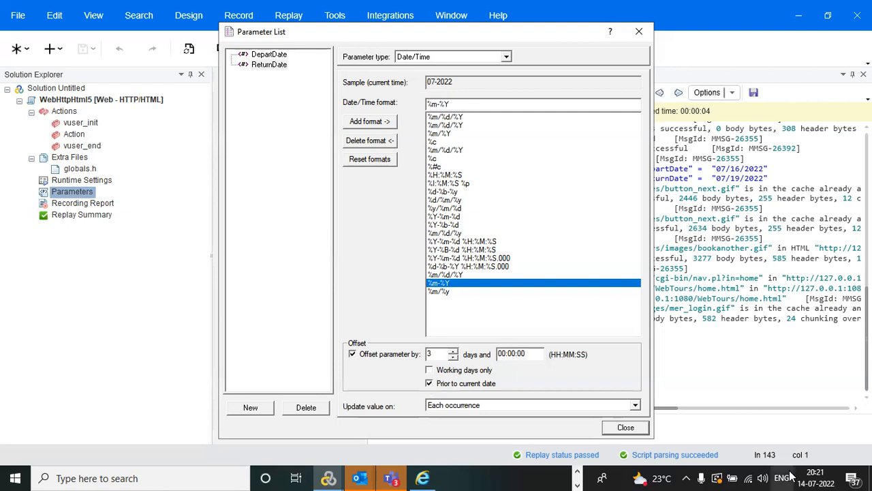
{"action": "left_click", "coordinate": [818, 477]}
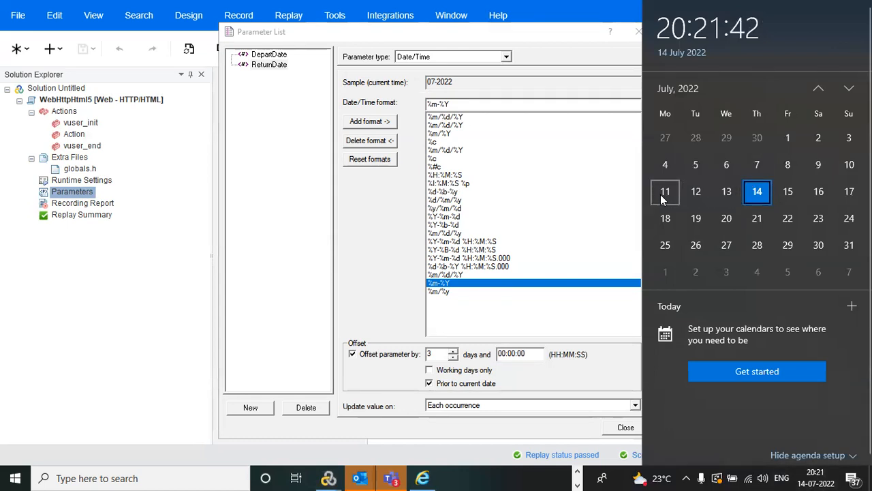
{"action": "left_click", "coordinate": [574, 292]}
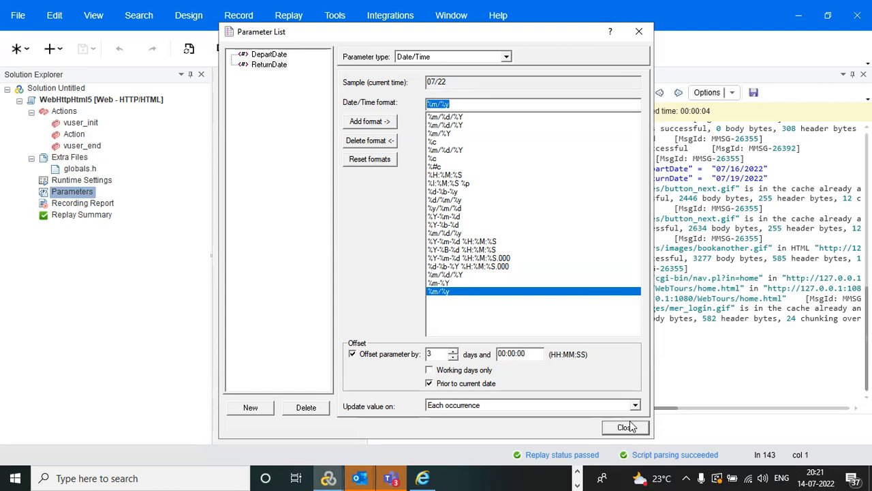
{"action": "left_click", "coordinate": [624, 428]}
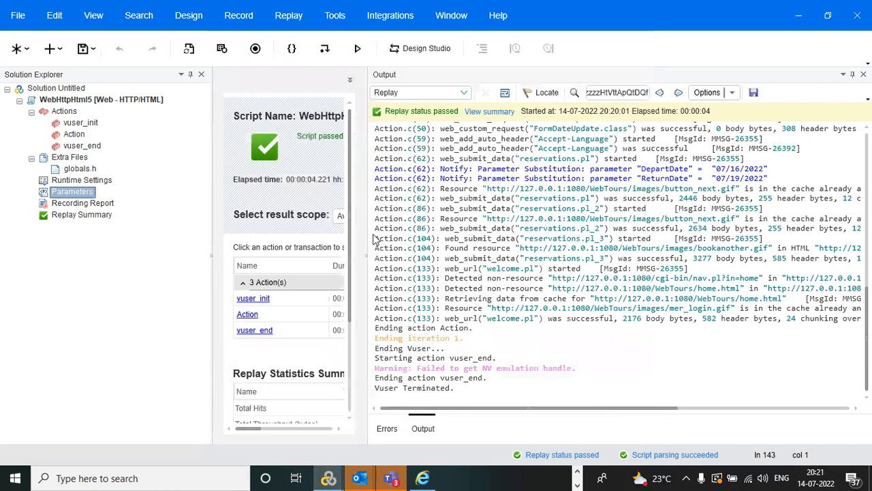
Save the script, replay it, and inspect the ReturnDate value substituted in the replay log
{"action": "left_click", "coordinate": [82, 52]}
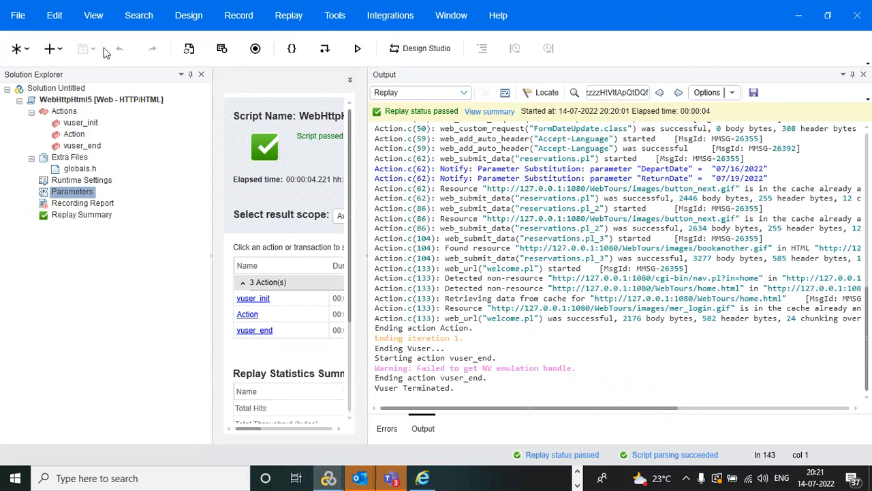
{"action": "left_click", "coordinate": [358, 49]}
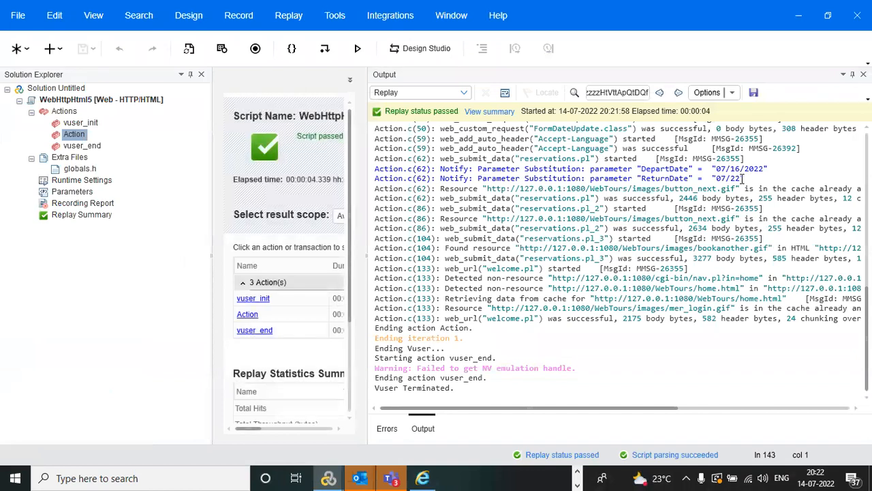
{"action": "left_click_drag", "start_coordinate": [743, 178], "coordinate": [715, 178]}
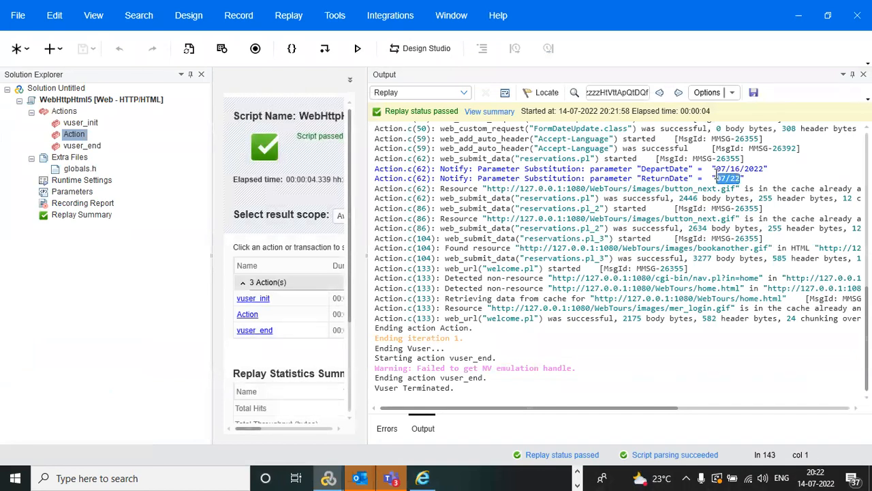
Set the ReturnDate parameter's date format to %m/%d/%Y in the Parameter List
{"action": "double_click", "coordinate": [81, 193]}
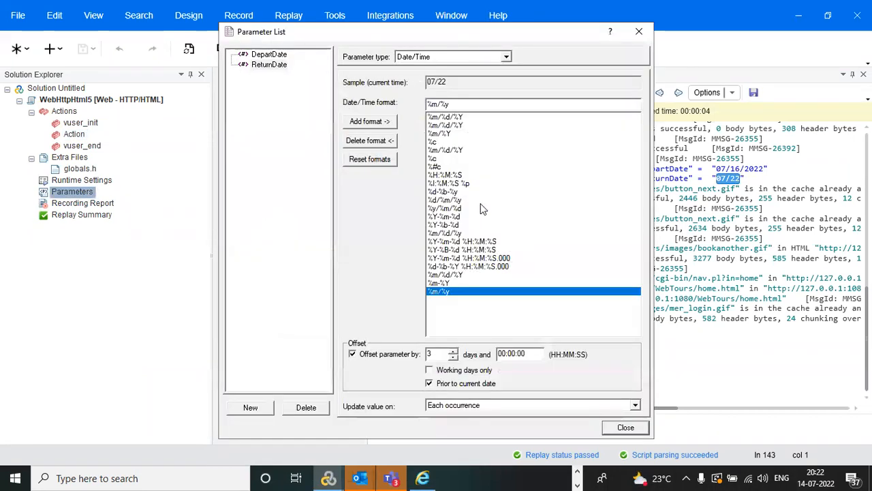
{"action": "left_click", "coordinate": [455, 125]}
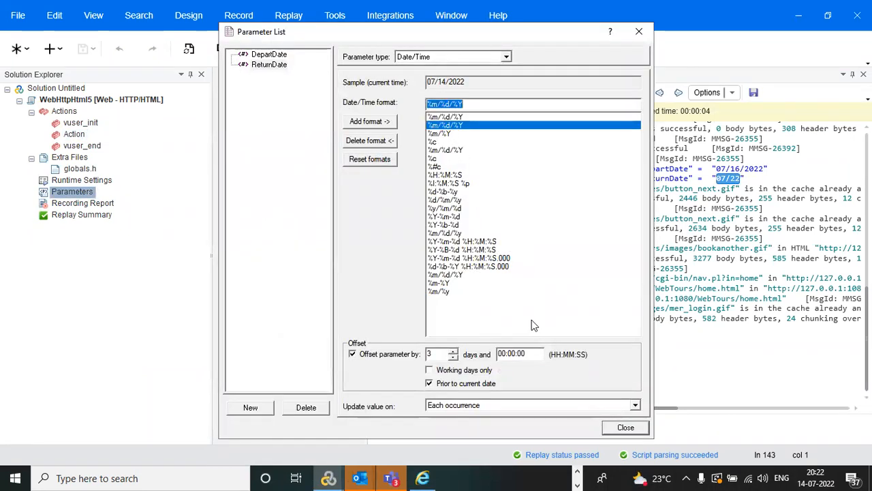
{"action": "left_click", "coordinate": [613, 430]}
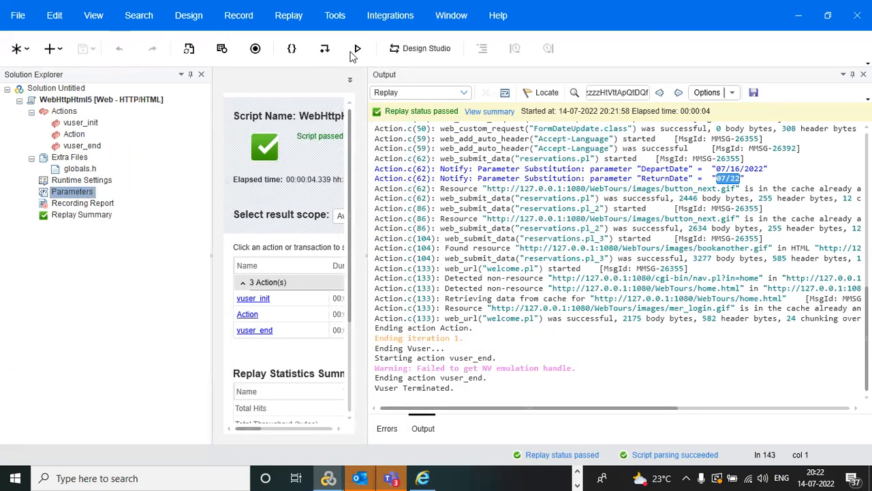
Replay the script with the prior-date offset and compare the substituted ReturnDate with the system calendar
{"action": "left_click", "coordinate": [358, 48]}
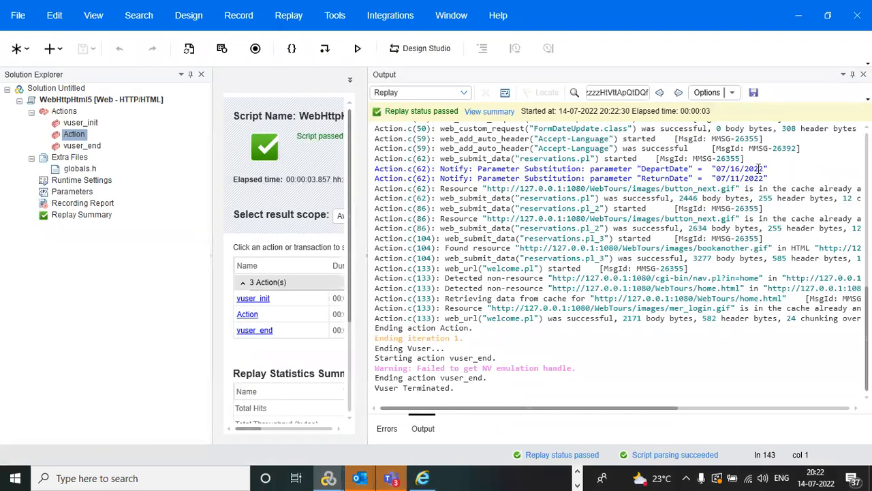
{"action": "left_click_drag", "start_coordinate": [716, 179], "coordinate": [767, 177]}
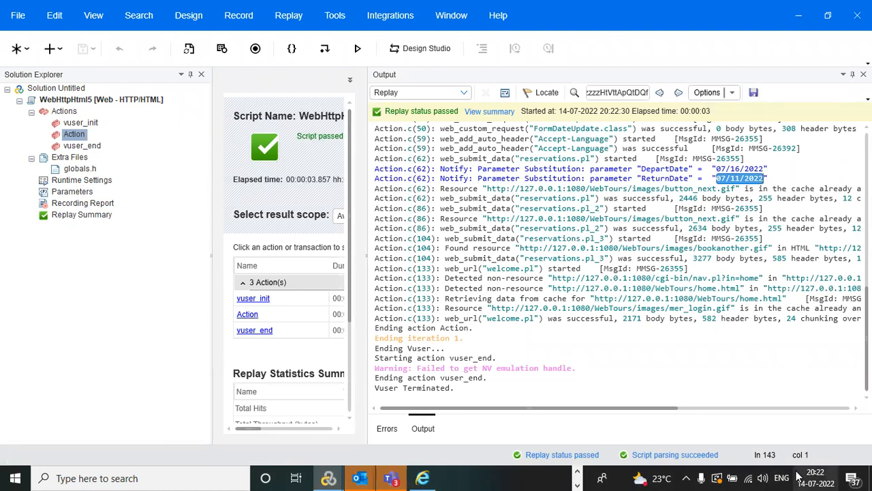
{"action": "left_click", "coordinate": [820, 477]}
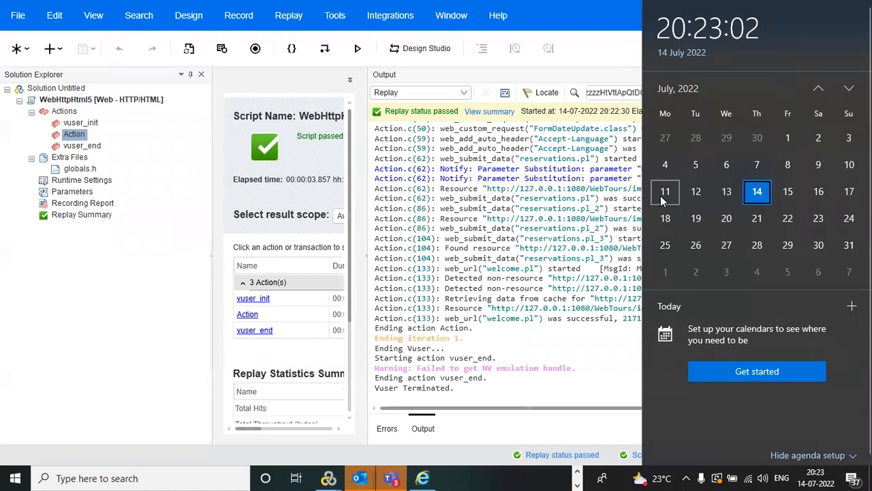
{"action": "left_click", "coordinate": [577, 222]}
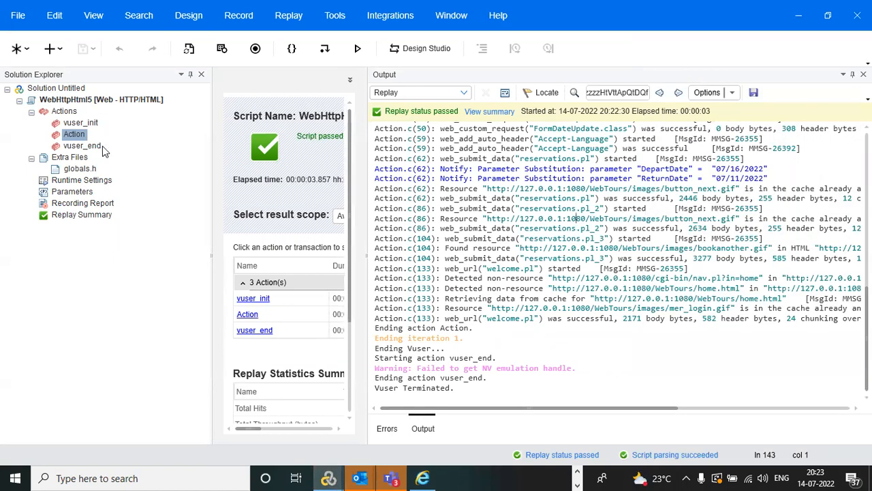
{"action": "double_click", "coordinate": [68, 191]}
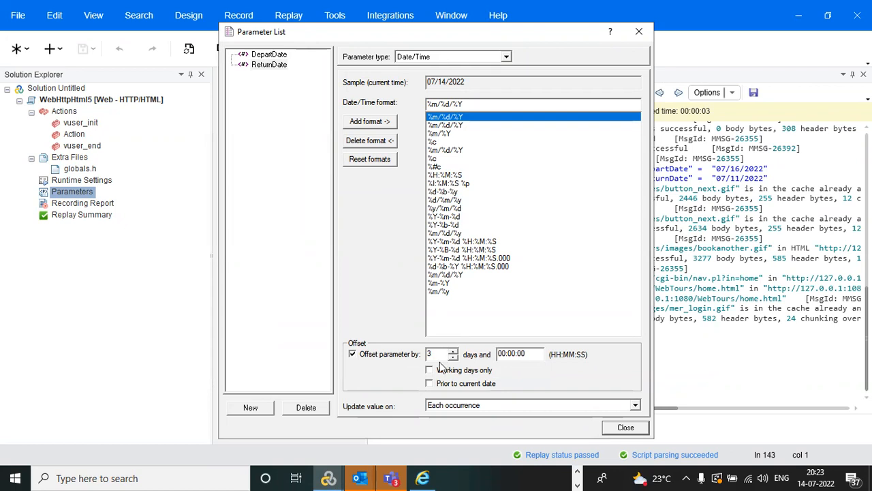
{"action": "left_click", "coordinate": [430, 372]}
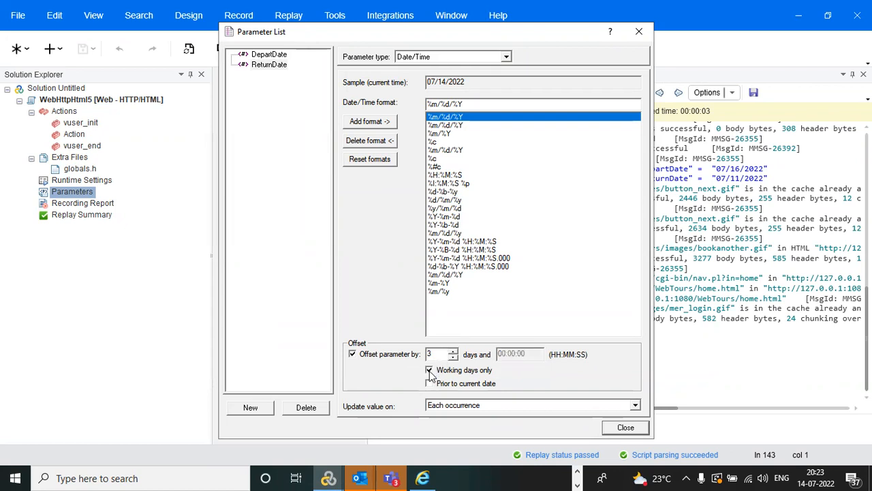
{"action": "left_click", "coordinate": [429, 372]}
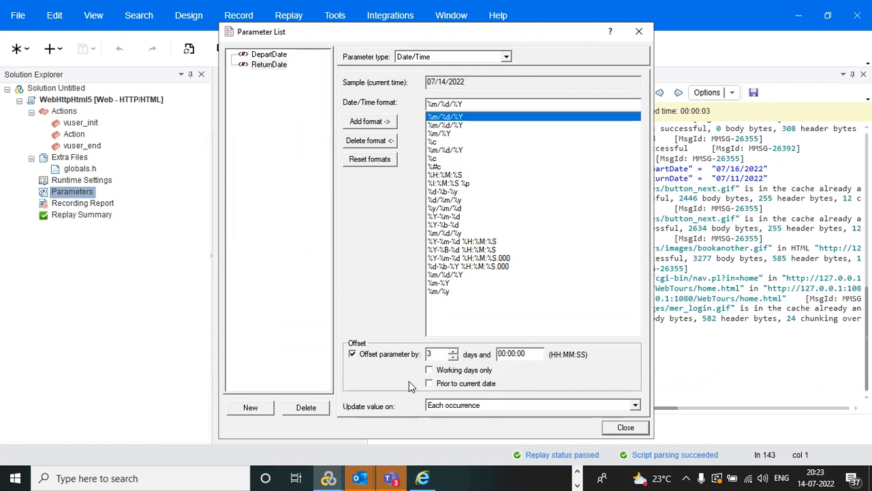
{"action": "left_click", "coordinate": [639, 34]}
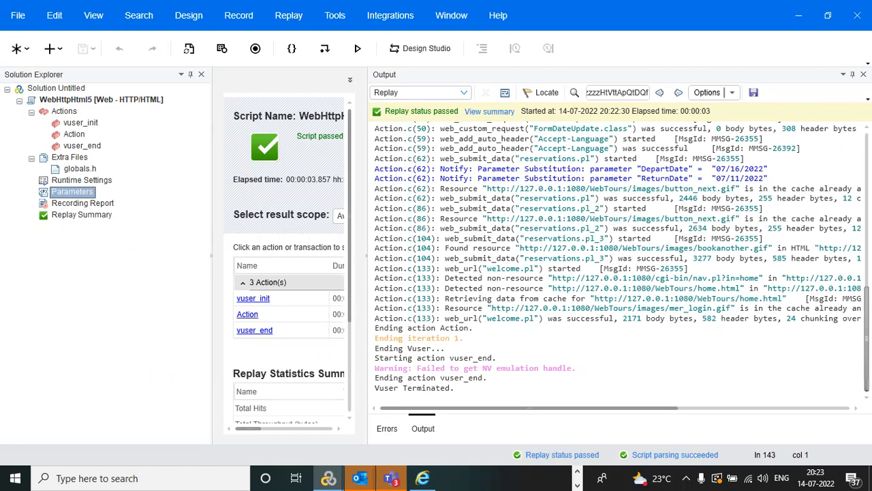
Turn off the ReturnDate parameter's prior-to-current-date option, keeping the 3-day offset, and replay the script
{"action": "left_click_drag", "start_coordinate": [867, 338], "coordinate": [867, 310]}
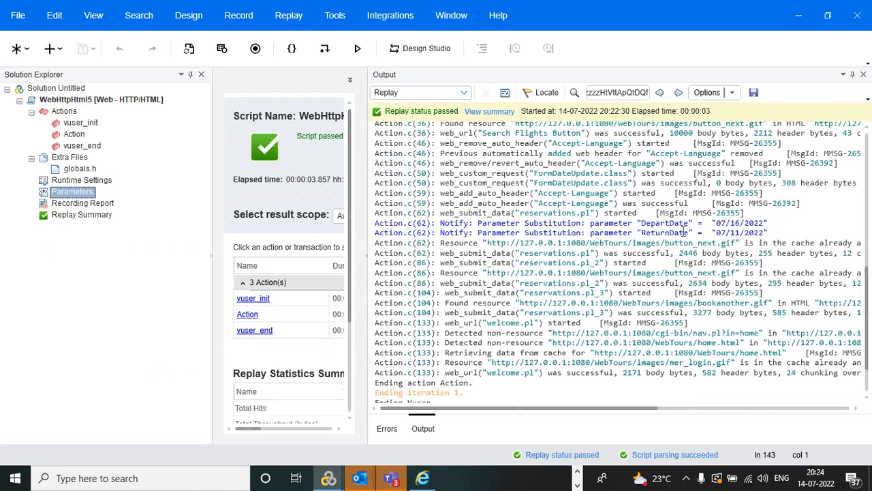
{"action": "left_click", "coordinate": [81, 194]}
{"action": "double_click", "coordinate": [81, 194]}
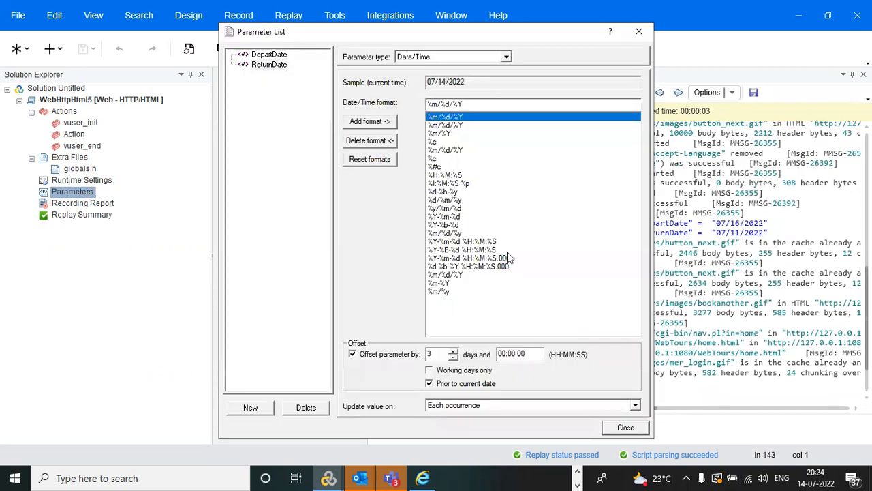
{"action": "left_click", "coordinate": [427, 385]}
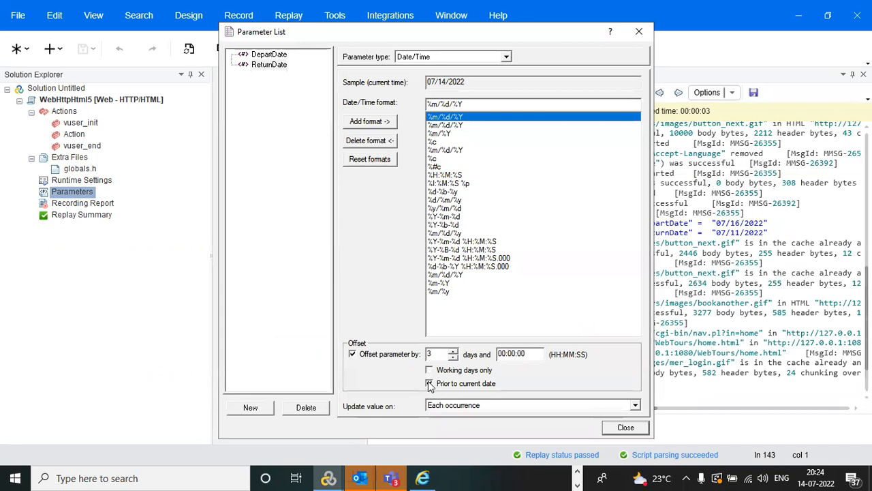
{"action": "left_click", "coordinate": [624, 428]}
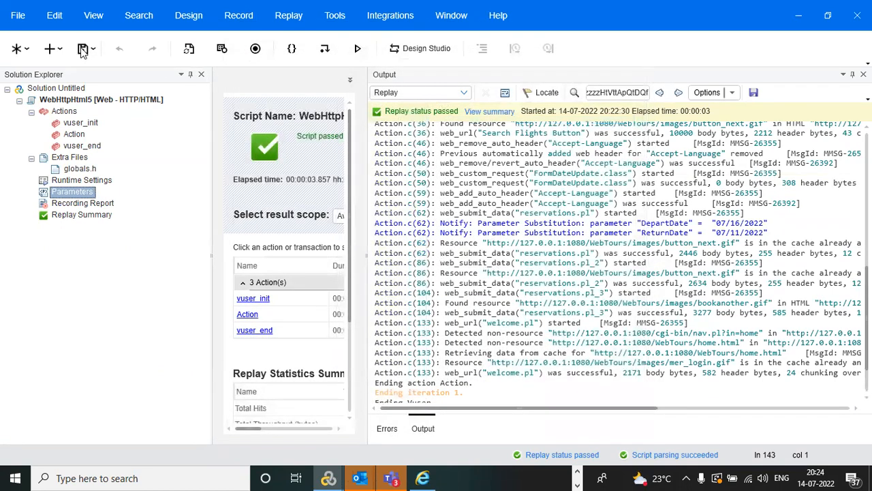
{"action": "left_click", "coordinate": [356, 49]}
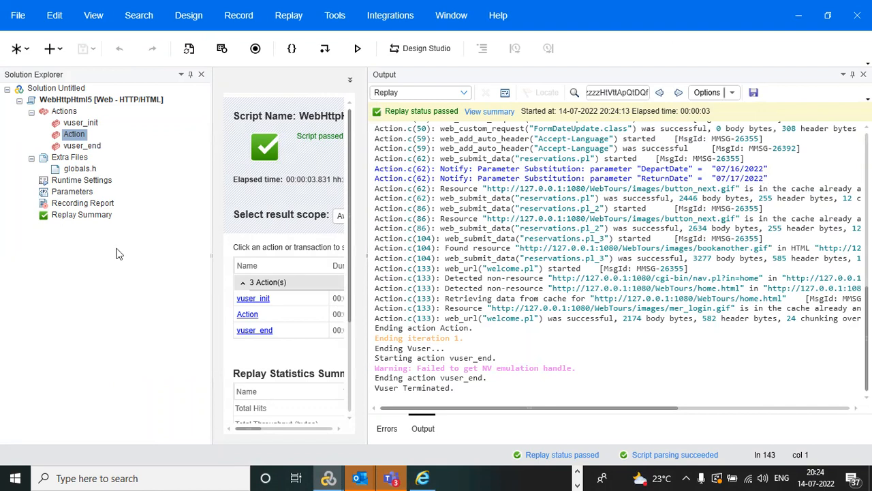
Restrict the ReturnDate parameter's 3-day offset to working days only, and save and replay the script
{"action": "left_click", "coordinate": [69, 194]}
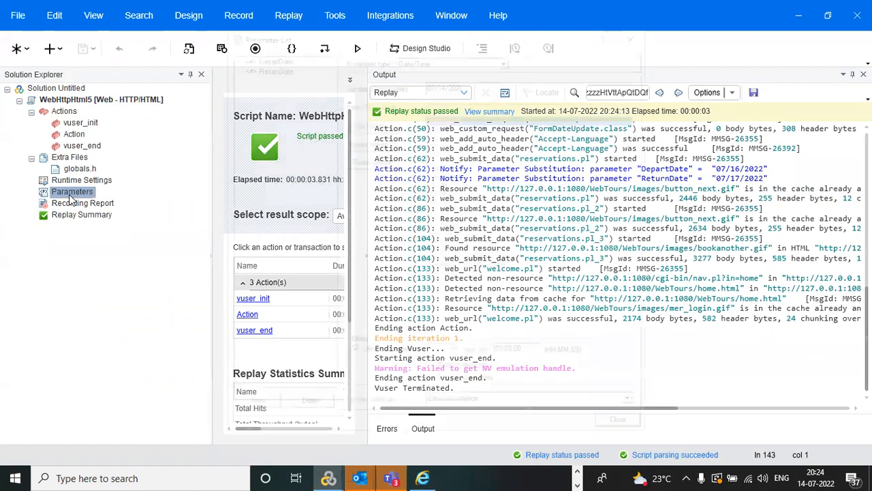
{"action": "double_click", "coordinate": [70, 194]}
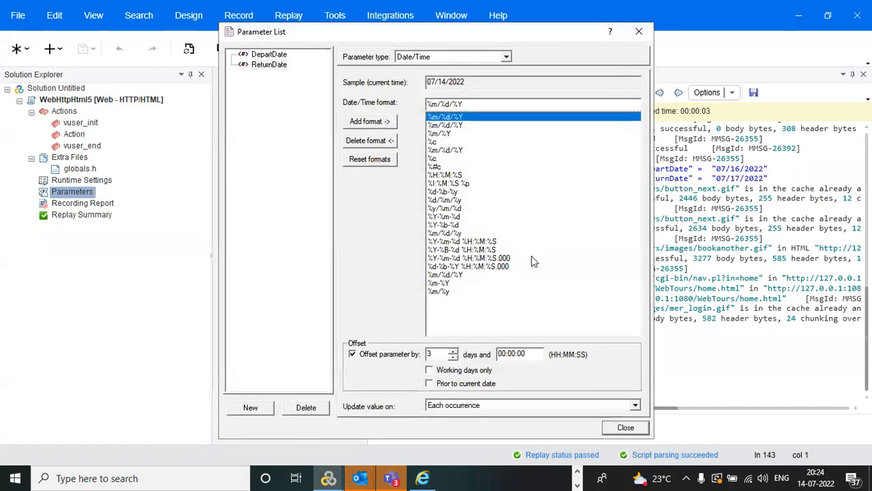
{"action": "left_click", "coordinate": [429, 370]}
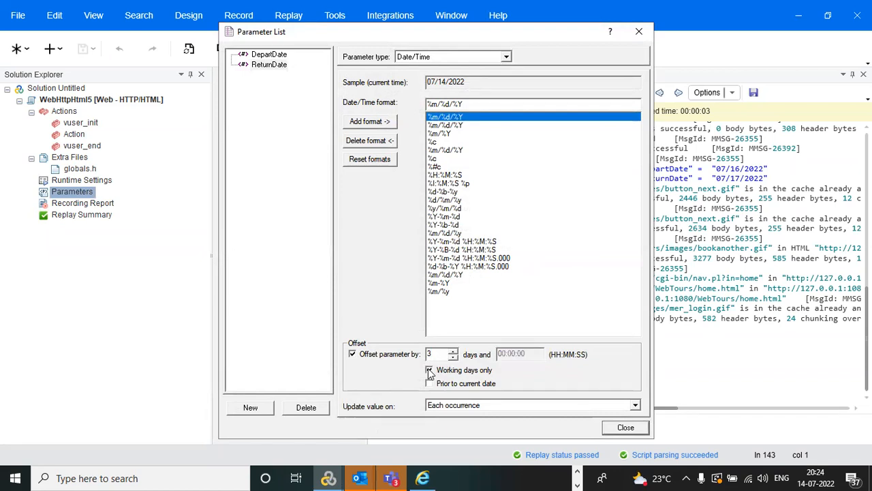
{"action": "left_click", "coordinate": [626, 427]}
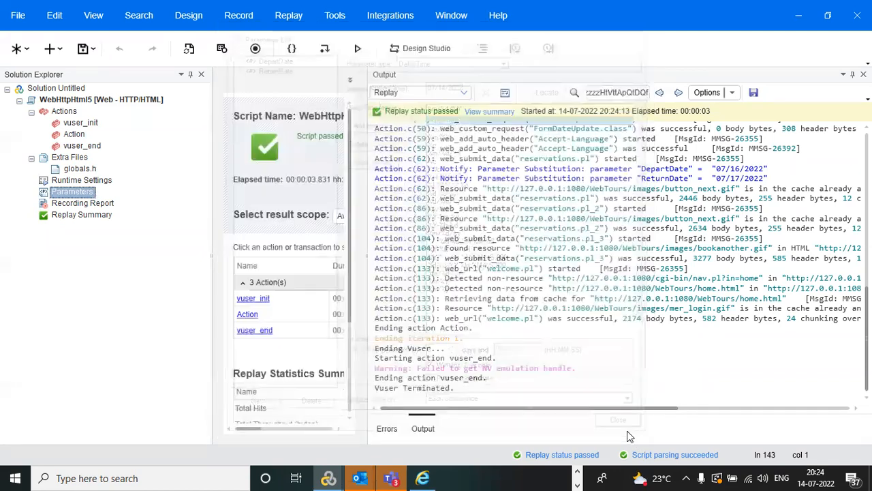
{"action": "left_click", "coordinate": [81, 49]}
{"action": "left_click", "coordinate": [358, 48]}
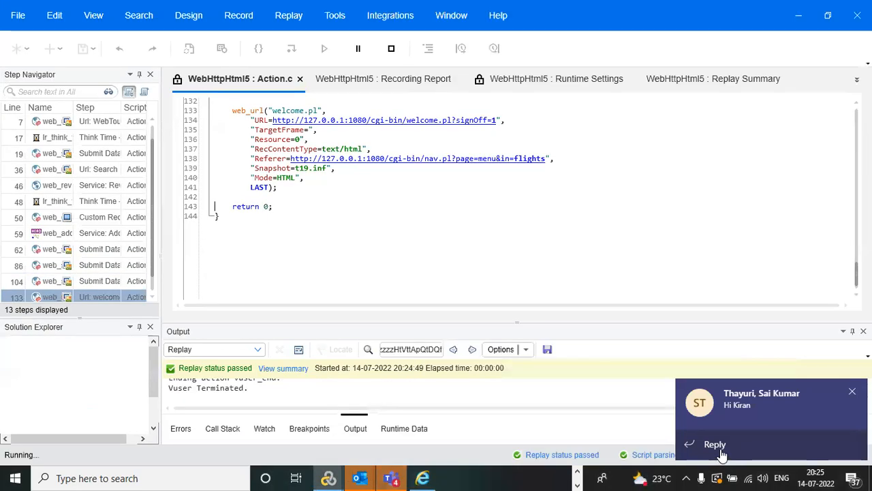
Send the quick reply "Hi" to the incoming Teams chat message
{"action": "left_click", "coordinate": [698, 442]}
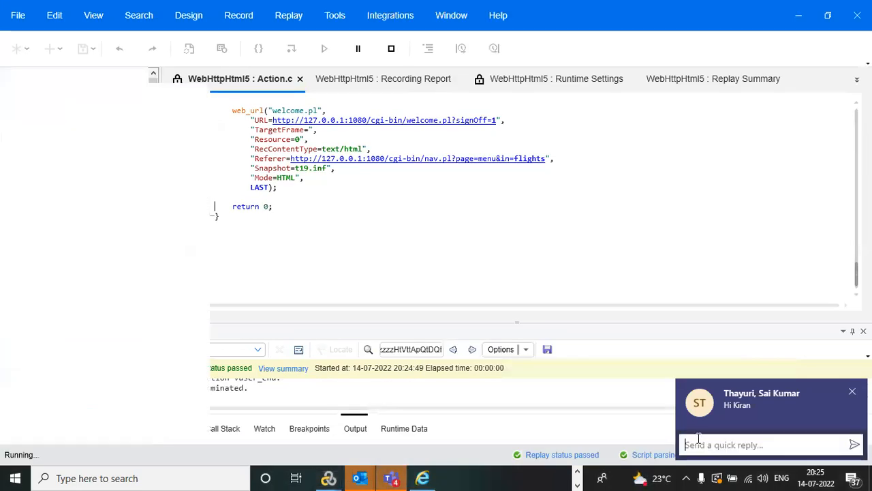
{"action": "type", "text": "Hi"}
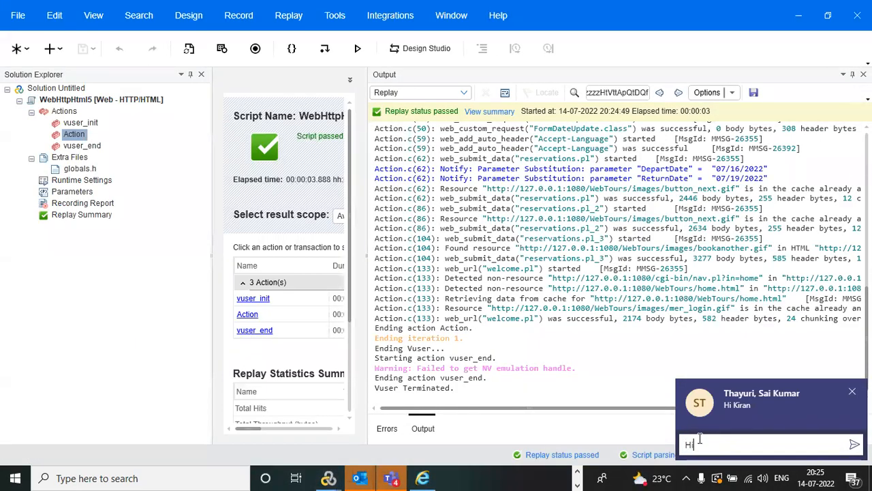
{"action": "key", "text": "Return"}
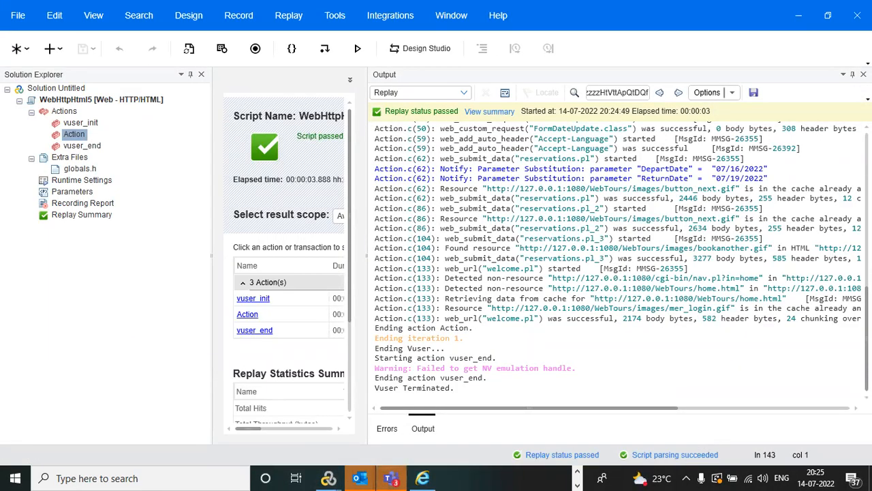
Compare the ReturnDate substituted in the working-days replay with the system calendar
{"action": "scroll", "coordinate": [616, 263], "scroll_direction": "up", "scroll_amount": 3}
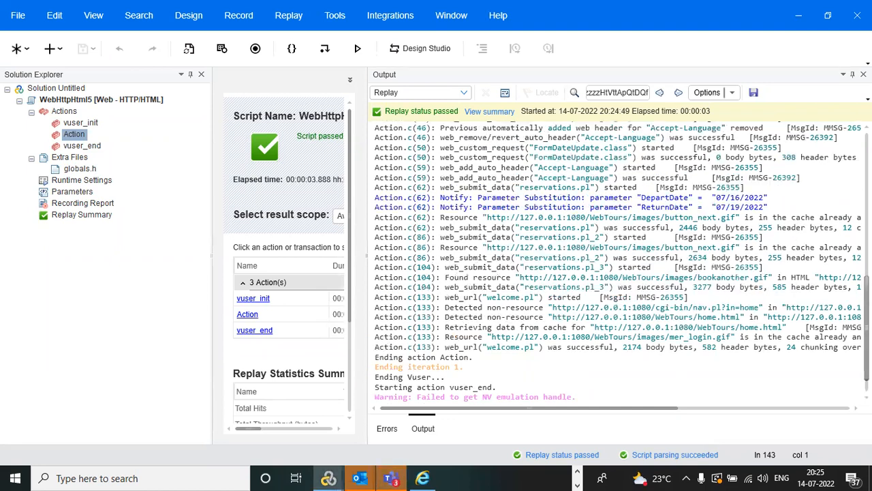
{"action": "left_click_drag", "start_coordinate": [716, 259], "coordinate": [766, 259]}
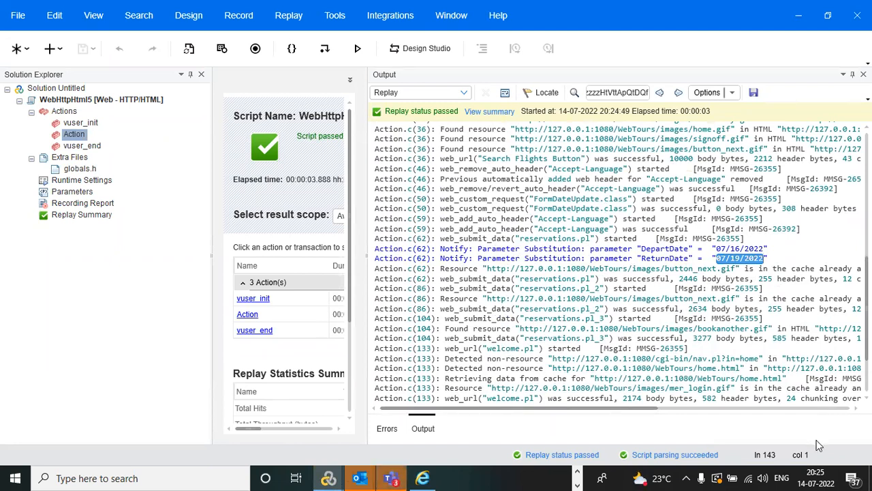
{"action": "left_click", "coordinate": [816, 475]}
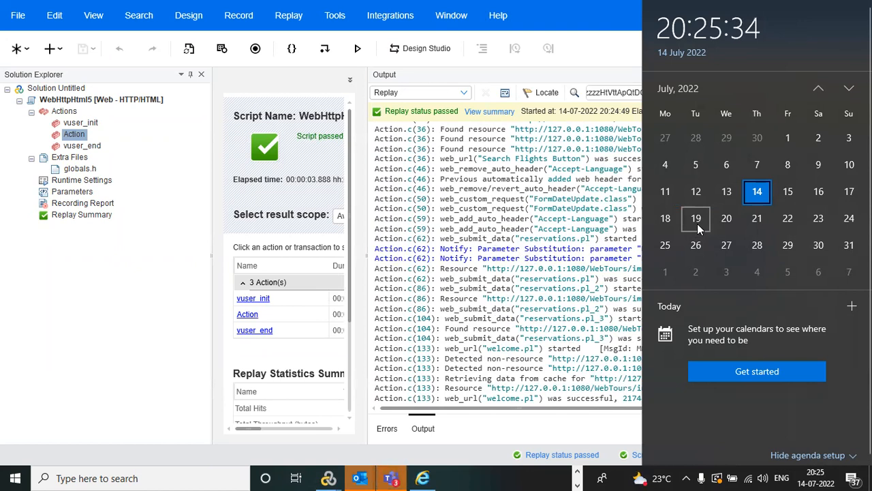
{"action": "left_click", "coordinate": [516, 238]}
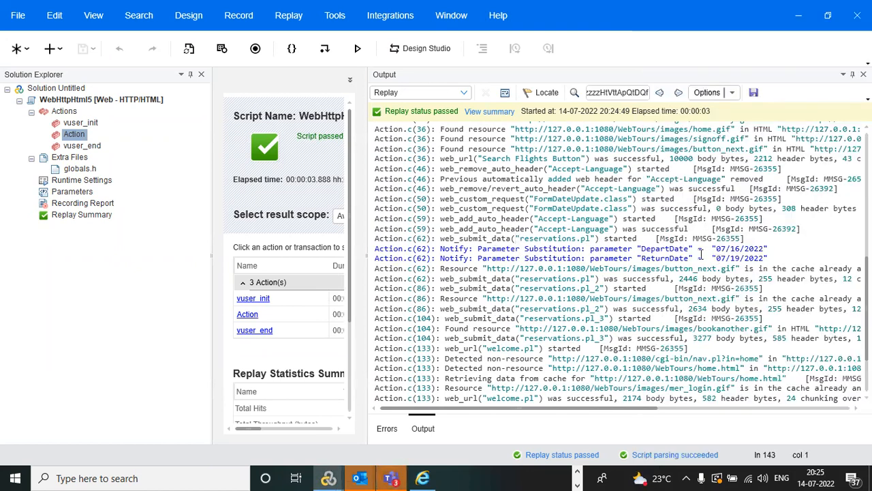
Reopen the Action script and open the script's parameter list
{"action": "double_click", "coordinate": [73, 135]}
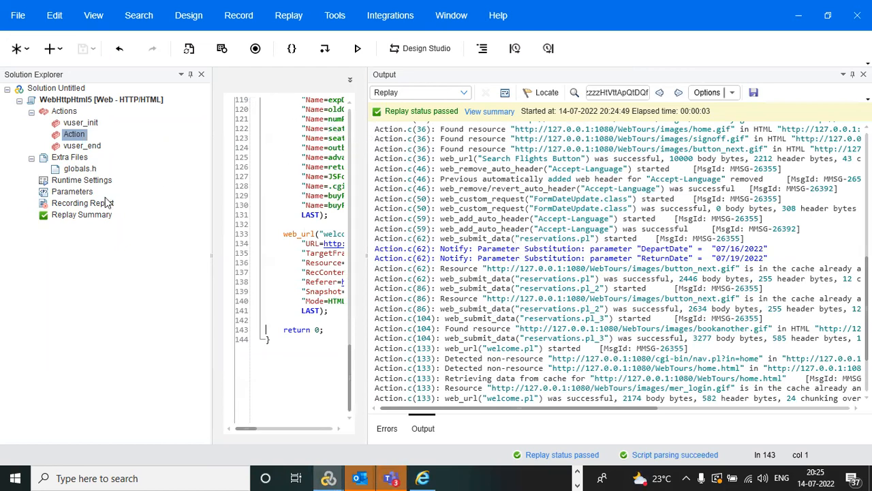
{"action": "double_click", "coordinate": [84, 194]}
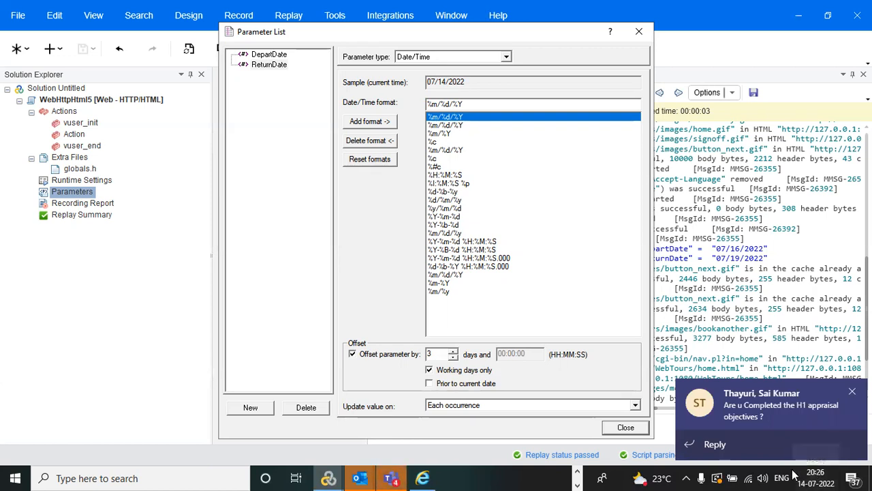
Reply "No, will do tomarrow" to the Teams message about the H1 appraisal objectives and dismiss the follow-up notification
{"action": "left_click", "coordinate": [720, 443]}
{"action": "type", "text": "No w"}
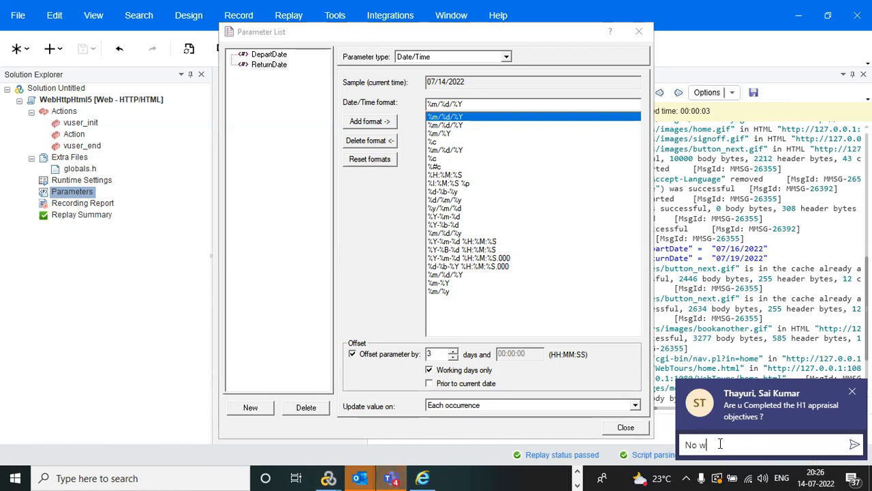
{"action": "type", "text": "ill di"}
{"action": "left_click", "coordinate": [698, 444]}
{"action": "type", "text": ","}
{"action": "left_click", "coordinate": [746, 444]}
{"action": "key", "text": "BackSpace"}
{"action": "type", "text": "o "}
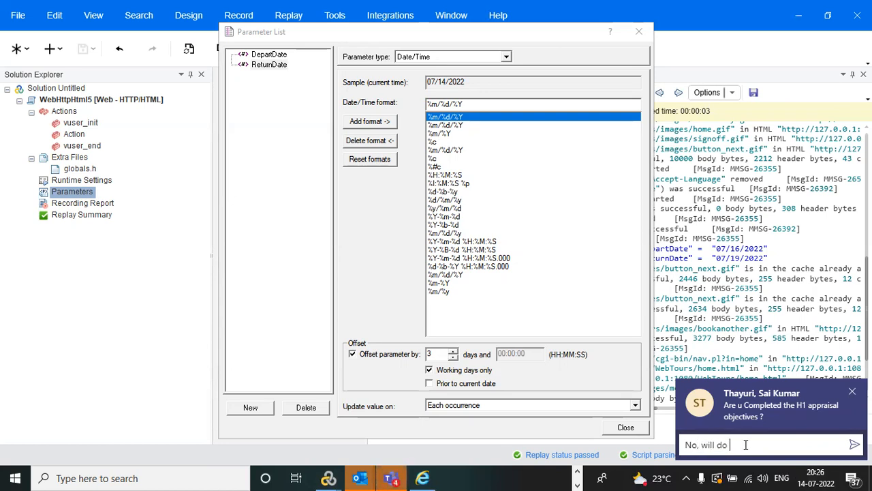
{"action": "type", "text": "tomarrow"}
{"action": "double_click", "coordinate": [738, 446]}
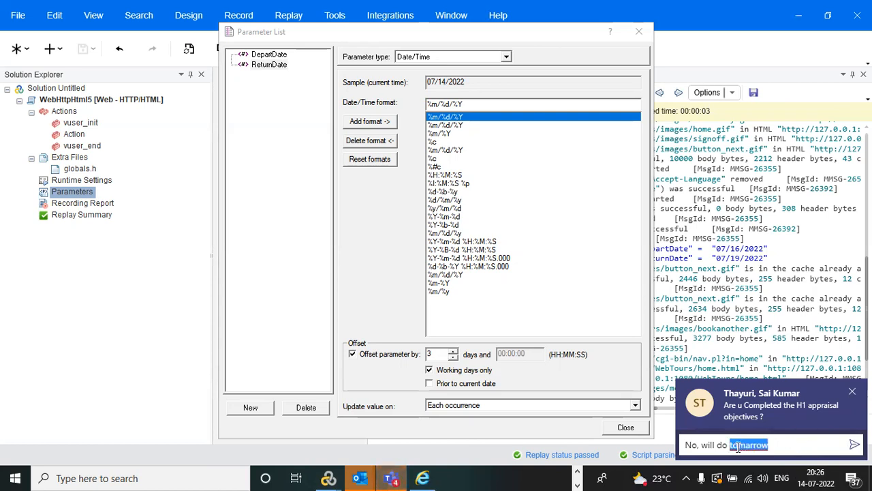
{"action": "left_click", "coordinate": [739, 447]}
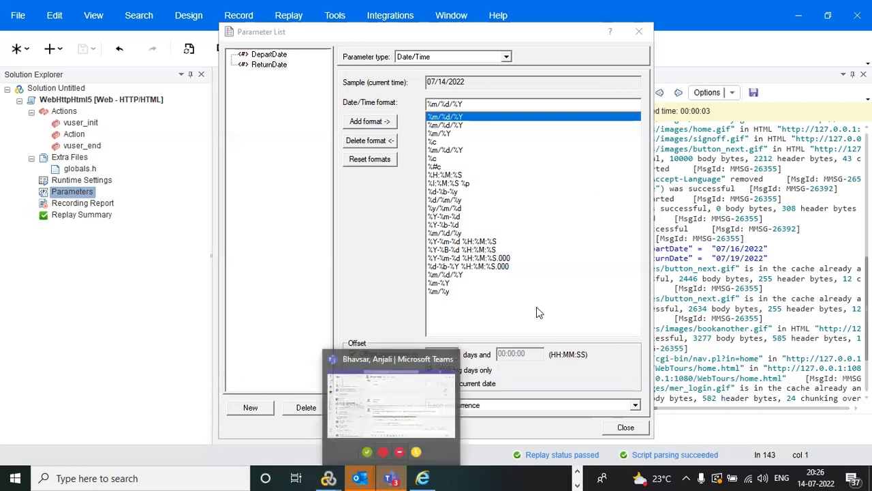
{"action": "left_click", "coordinate": [645, 64]}
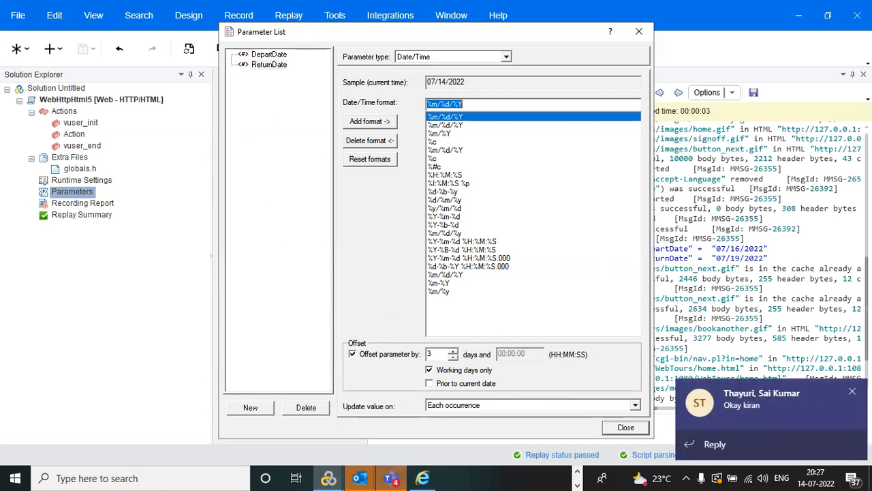
{"action": "left_click", "coordinate": [853, 392]}
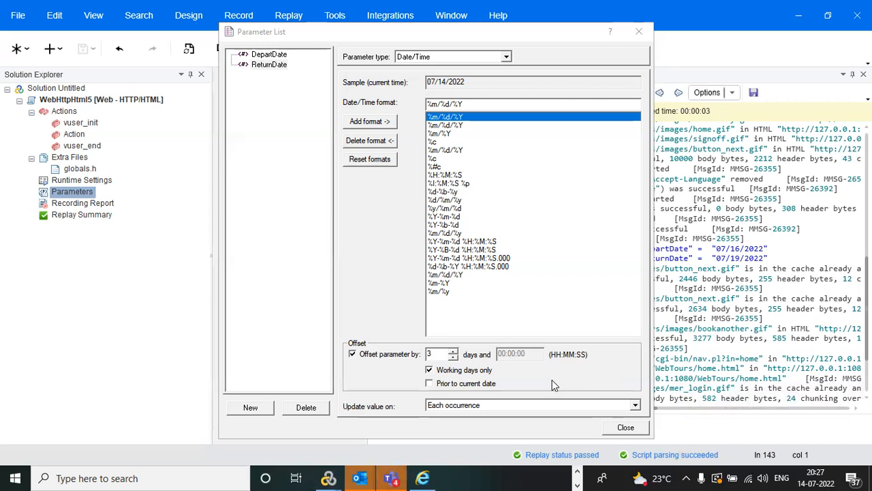
Make the ReturnDate parameter's 3-working-day offset prior to the current date and close the parameter list
{"action": "left_click", "coordinate": [429, 384]}
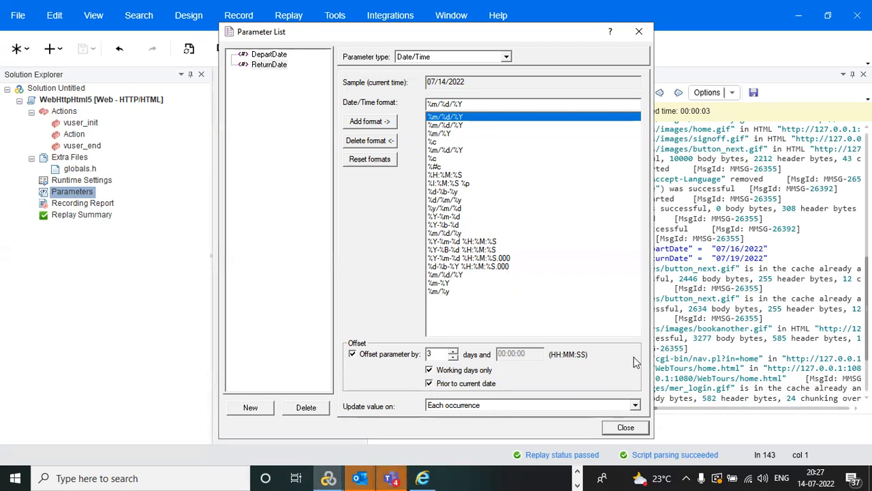
{"action": "left_click", "coordinate": [639, 40]}
Widen the script editor and start creating a new parameter from the username value in the login.pl request
{"action": "left_click_drag", "start_coordinate": [368, 178], "coordinate": [709, 158]}
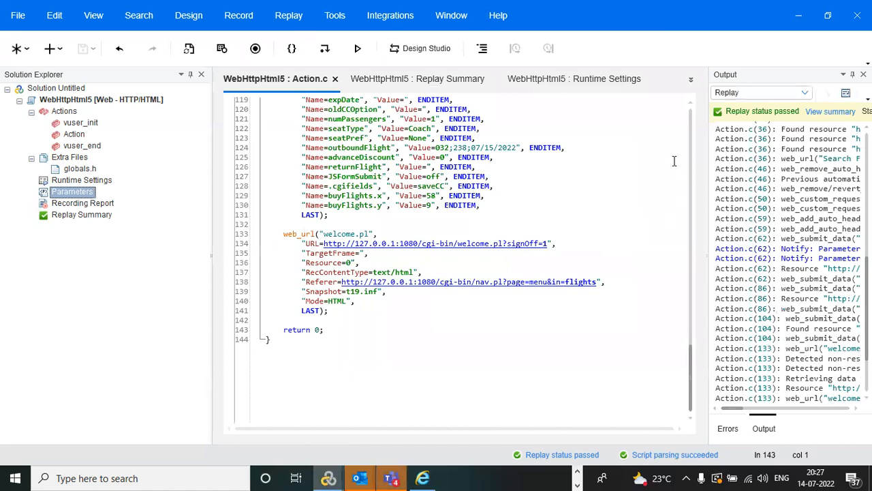
{"action": "left_click_drag", "start_coordinate": [691, 366], "coordinate": [664, 126]}
{"action": "scroll", "coordinate": [668, 170], "scroll_direction": "down", "scroll_amount": 11}
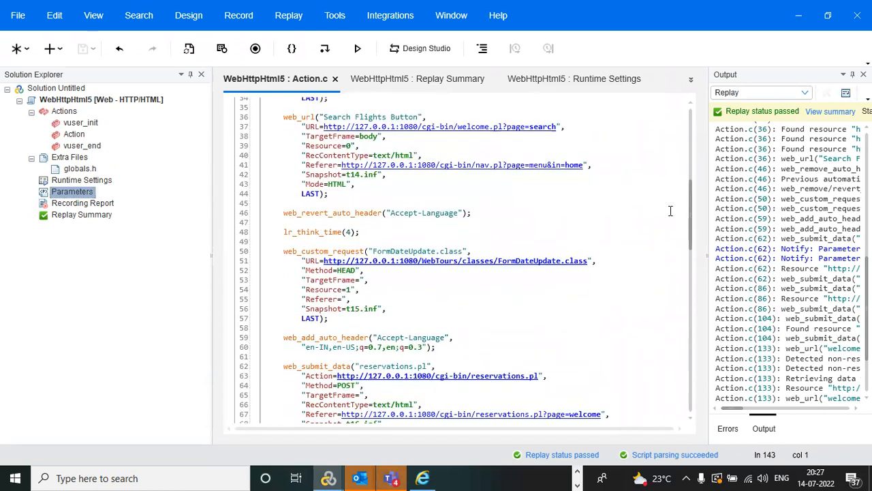
{"action": "left_click_drag", "start_coordinate": [690, 189], "coordinate": [687, 110]}
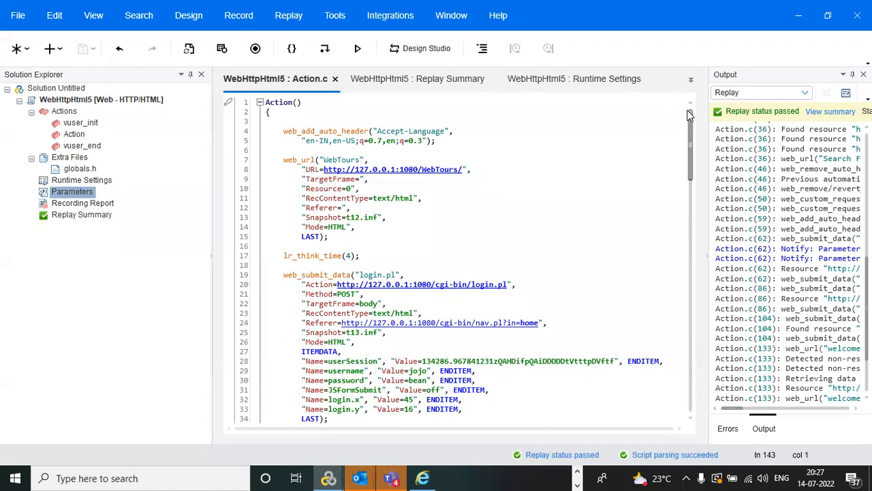
{"action": "scroll", "coordinate": [469, 253], "scroll_direction": "down", "scroll_amount": 5}
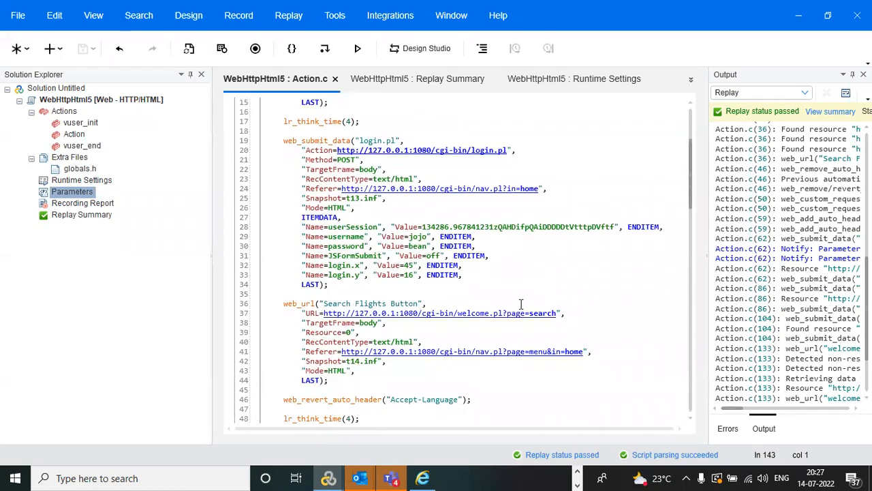
{"action": "double_click", "coordinate": [418, 237]}
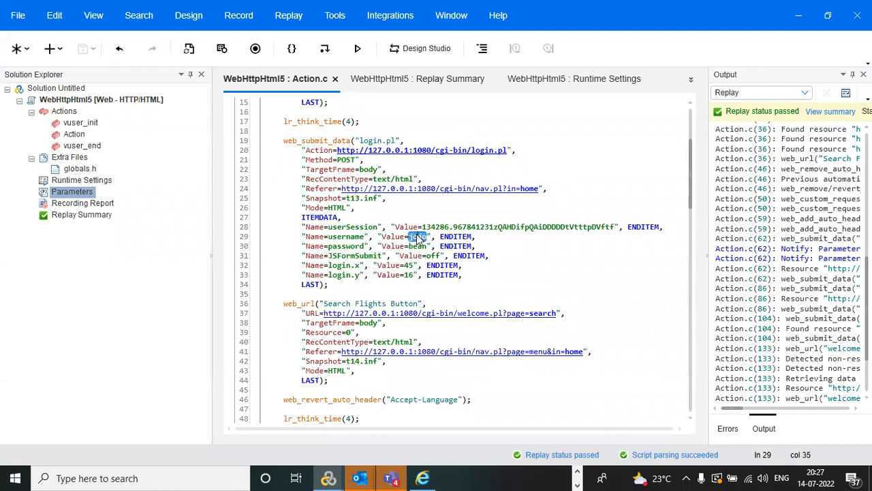
{"action": "right_click", "coordinate": [418, 237]}
{"action": "mouse_move", "coordinate": [487, 198]}
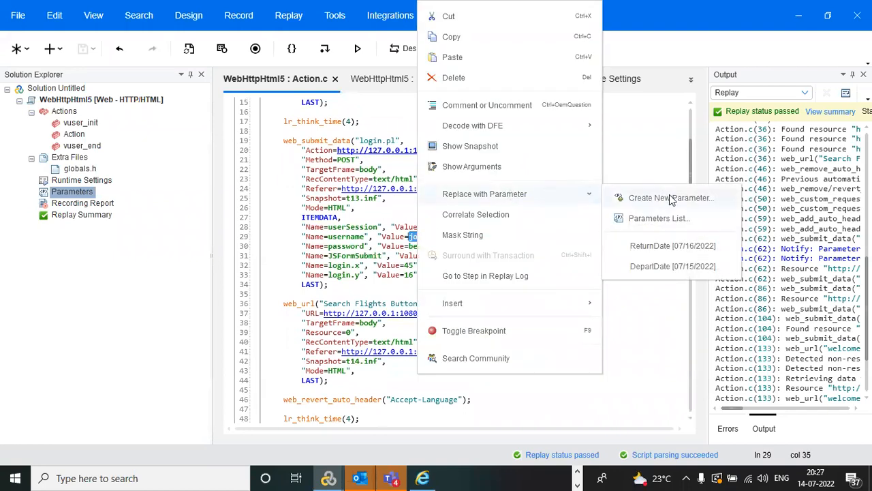
{"action": "left_click", "coordinate": [670, 197]}
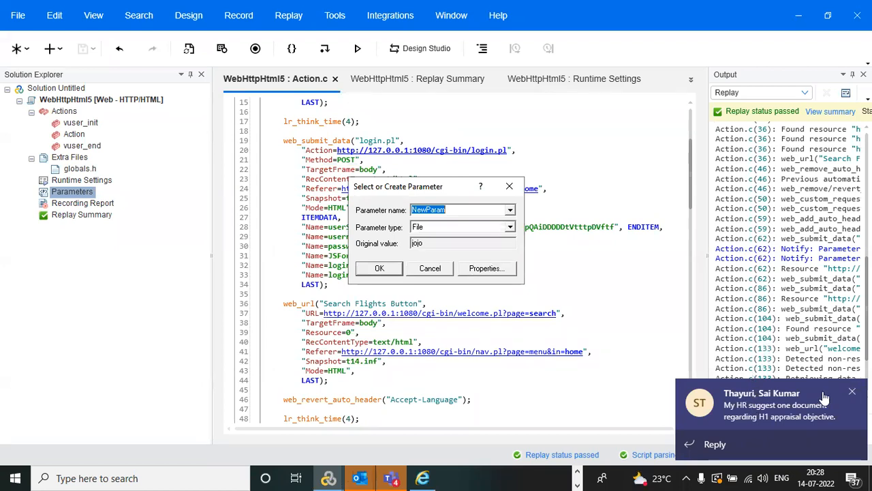
Dismiss the first Teams notification and reply "will discuss tomarrow" to the following message
{"action": "left_click", "coordinate": [852, 391]}
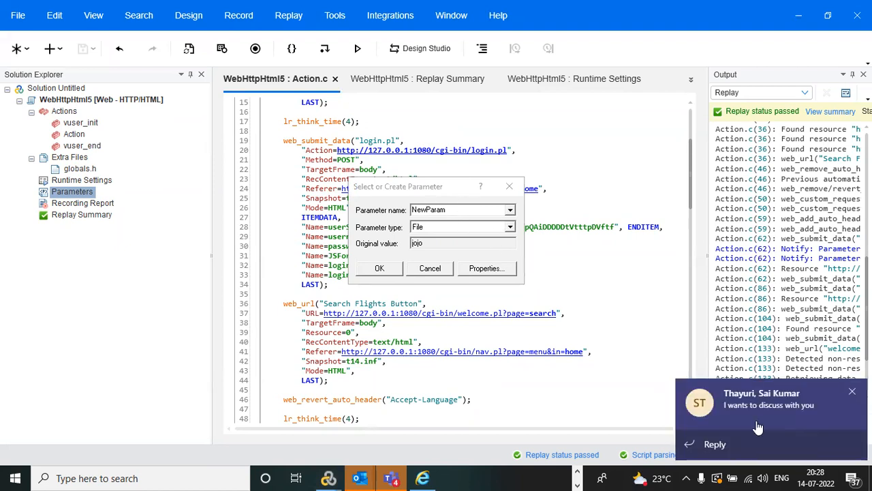
{"action": "left_click", "coordinate": [728, 447]}
{"action": "type", "text": "will discuss"}
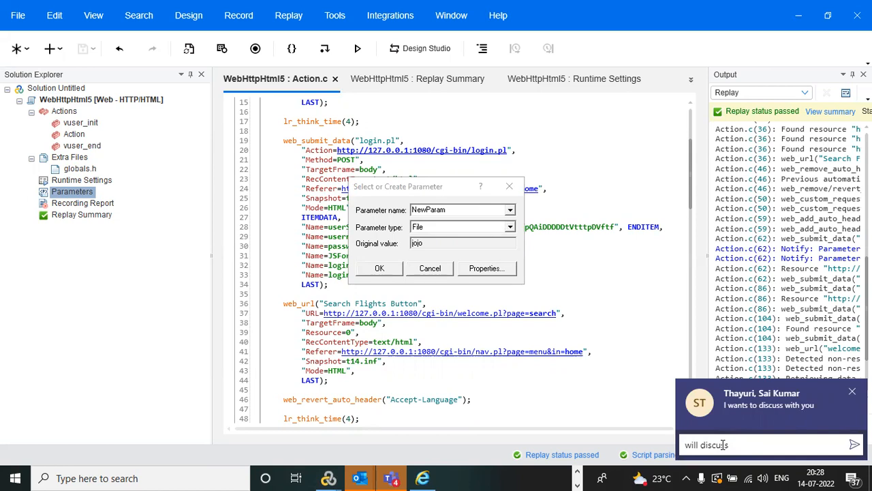
{"action": "type", "text": " tomarrow"}
{"action": "key", "text": "Return"}
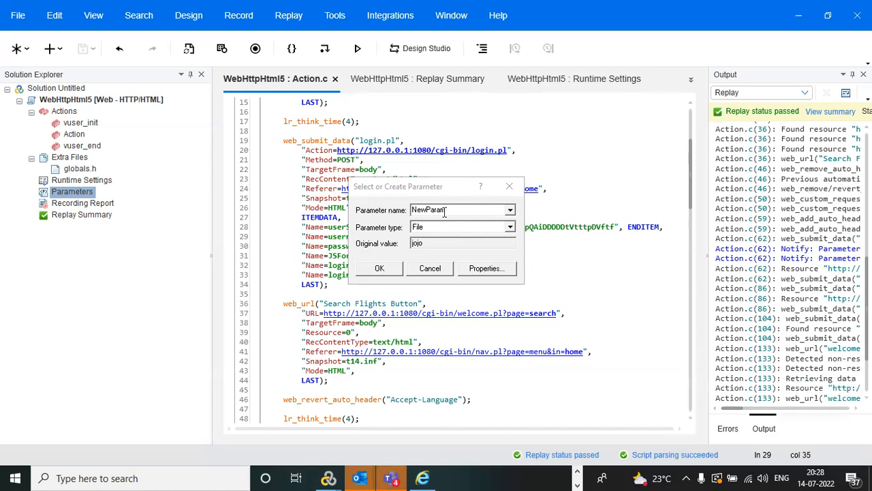
Name the File-type parameter UserNameParam and create its data table in UserNameParam.dat
{"action": "left_click_drag", "start_coordinate": [447, 211], "coordinate": [399, 205]}
{"action": "key", "text": "BackSpace"}
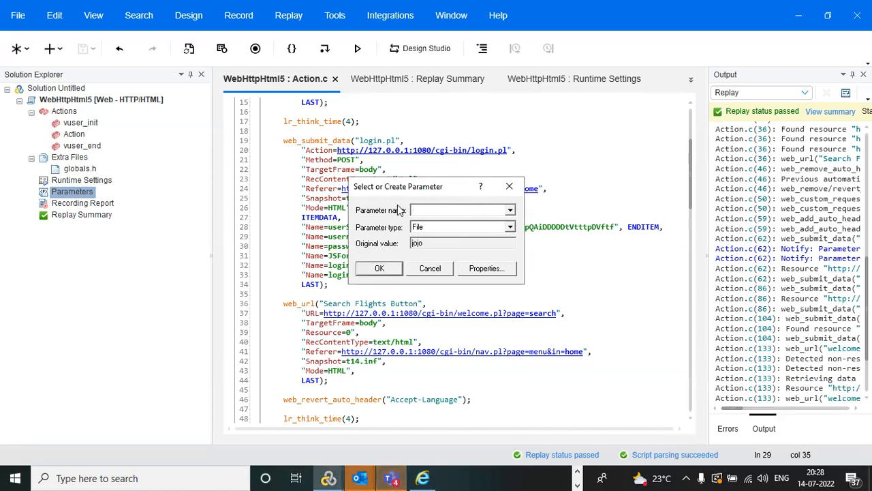
{"action": "left_click_drag", "start_coordinate": [428, 191], "coordinate": [564, 175]}
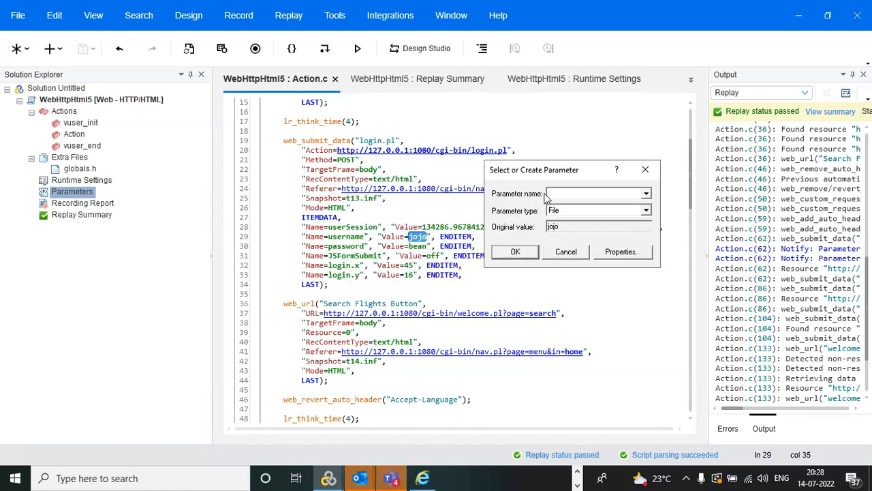
{"action": "type", "text": "UserNameParam"}
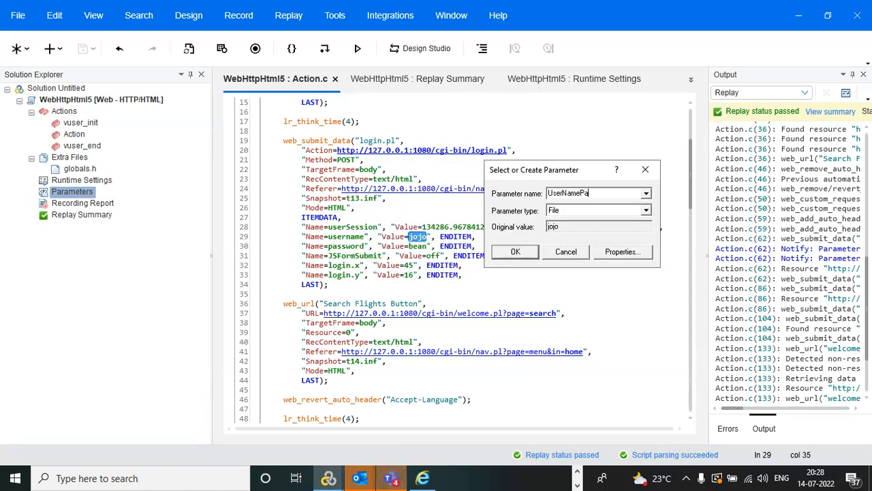
{"action": "left_click", "coordinate": [623, 252]}
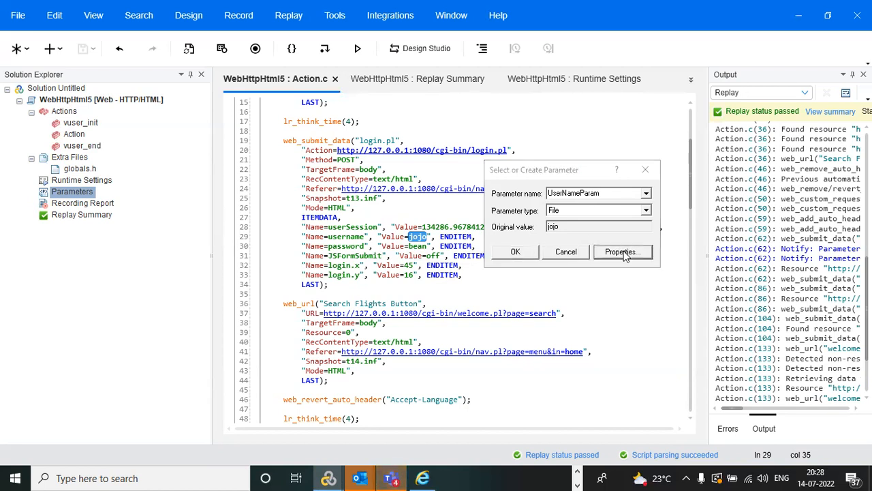
{"action": "left_click", "coordinate": [446, 208]}
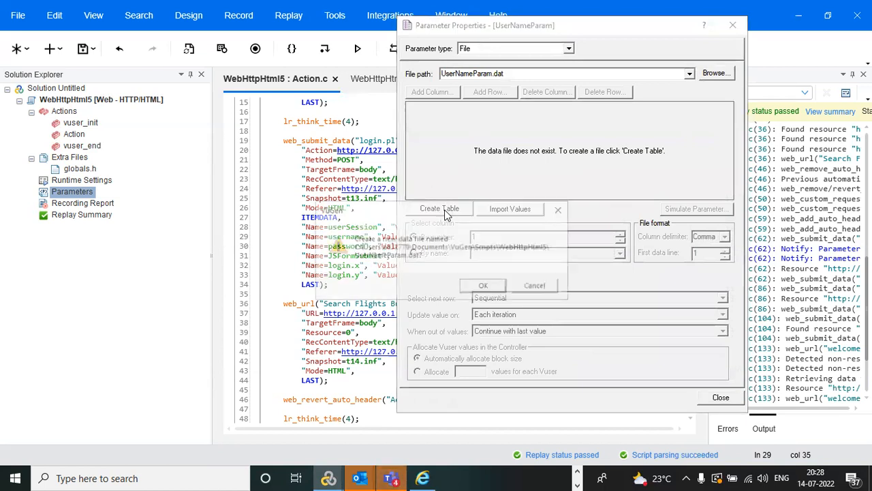
{"action": "left_click", "coordinate": [483, 287]}
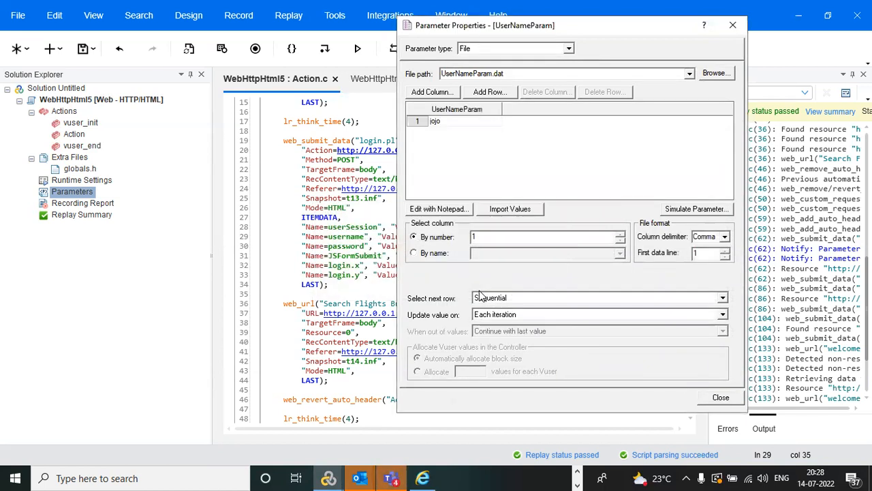
Add the usernames jojo1, jojo2, jojo3 and jojo4 below jojo in the UserNameParam data file in Notepad and save it
{"action": "left_click", "coordinate": [439, 208]}
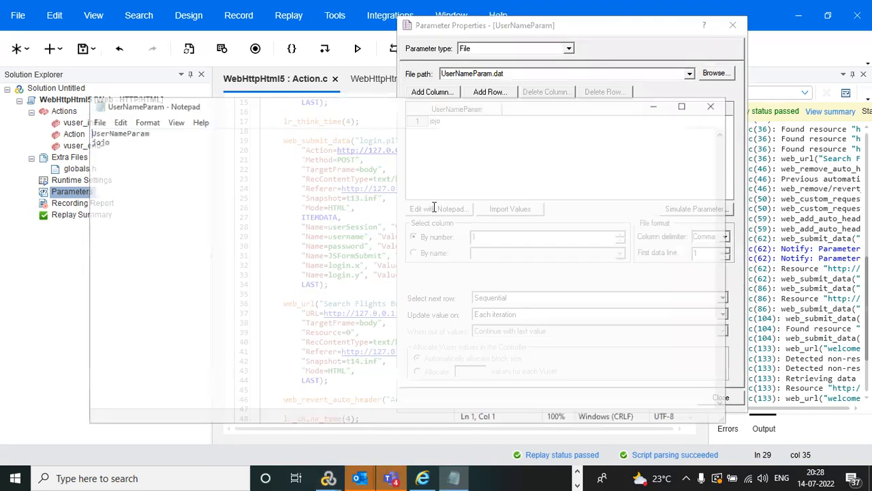
{"action": "left_click", "coordinate": [123, 141]}
{"action": "key", "text": "Return"}
{"action": "type", "text": "jojj"}
{"action": "key", "text": "BackSpace"}
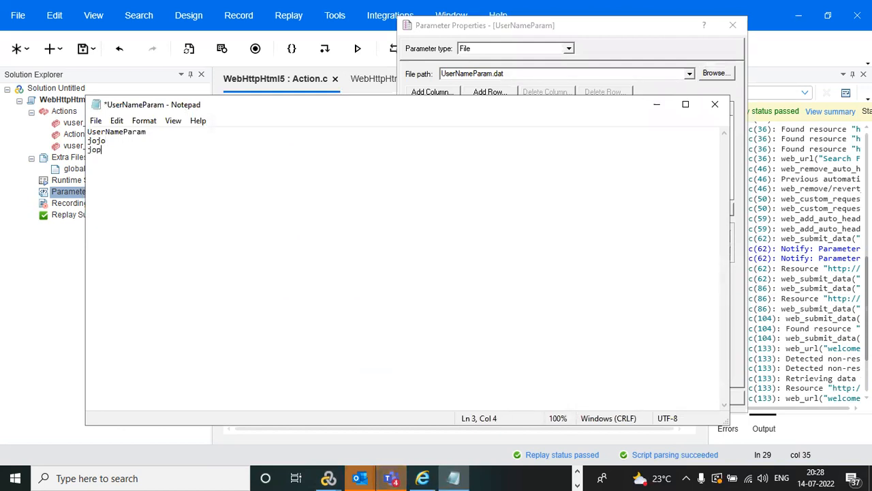
{"action": "type", "text": "o1 "}
{"action": "type", "text": "jojo2 "}
{"action": "type", "text": "jojo3j"}
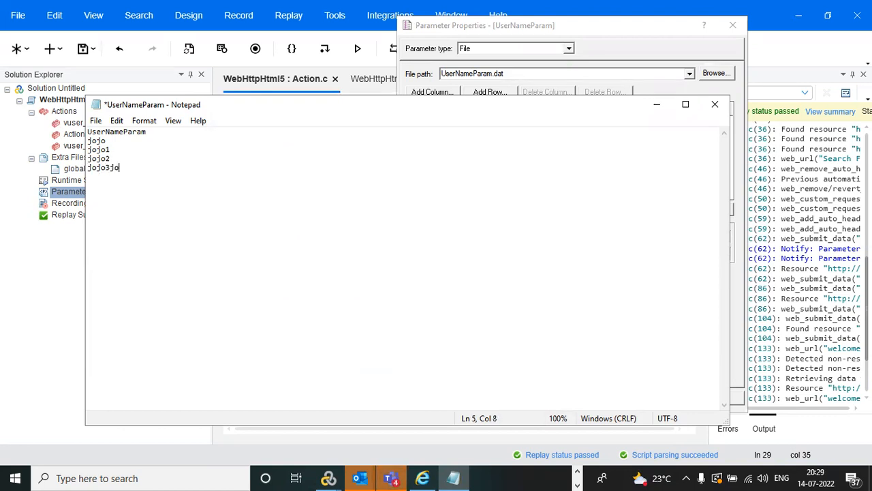
{"action": "key", "text": "BackSpace"}
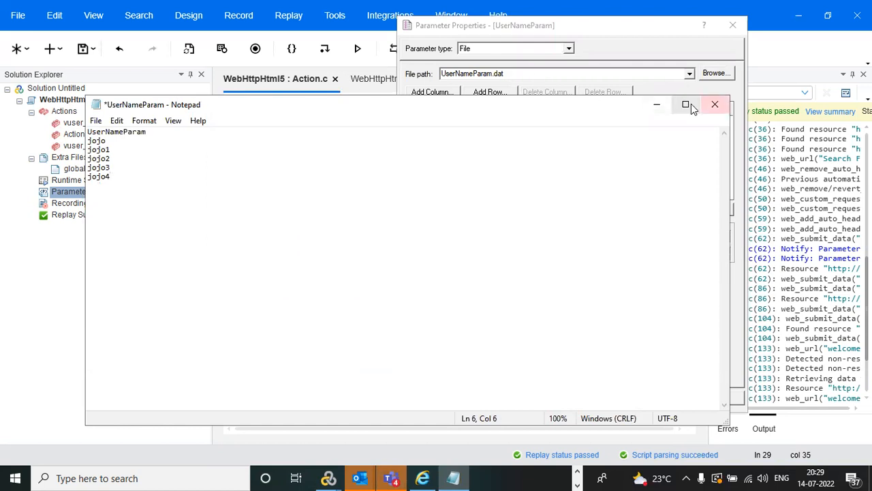
{"action": "left_click", "coordinate": [715, 104]}
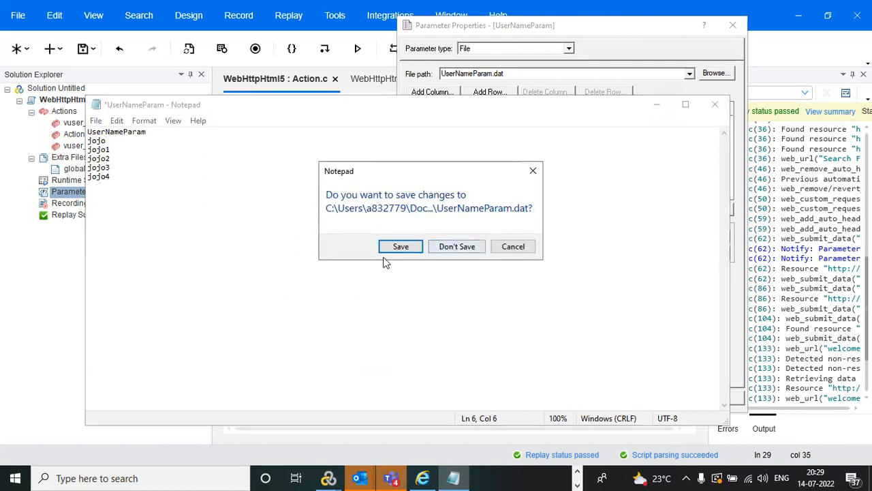
{"action": "left_click", "coordinate": [395, 247]}
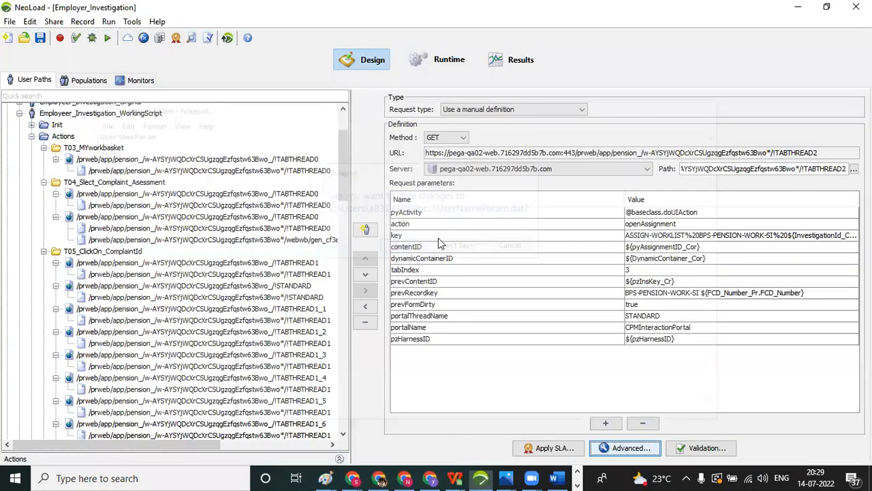
Select the UserNameParam data column by name and replace the login username value with the parameter
{"action": "key", "text": "alt+Tab"}
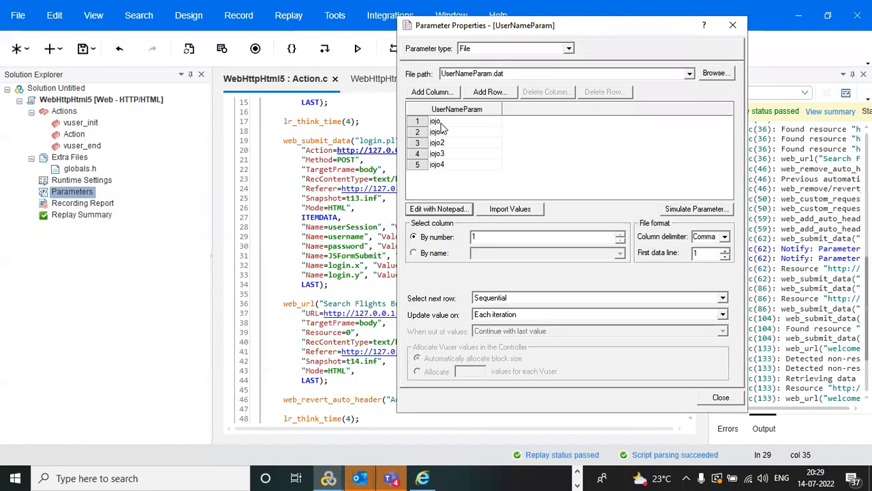
{"action": "left_click", "coordinate": [436, 254]}
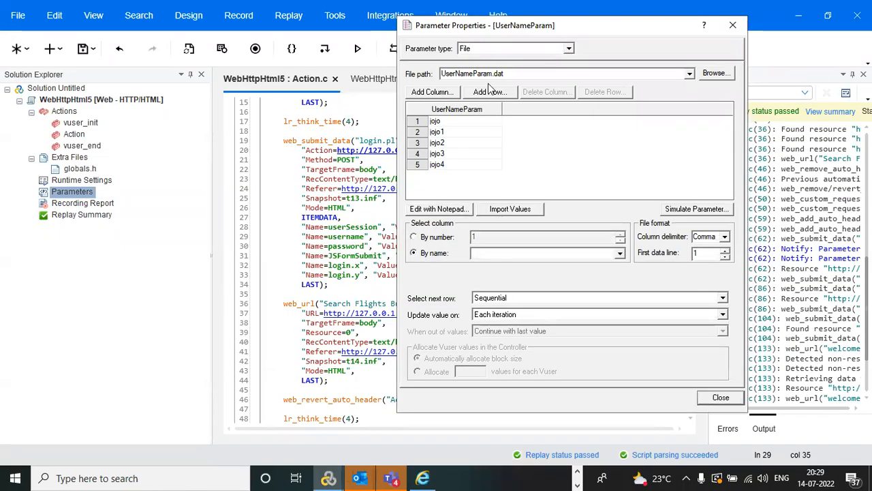
{"action": "left_click", "coordinate": [620, 253]}
{"action": "left_click", "coordinate": [592, 264]}
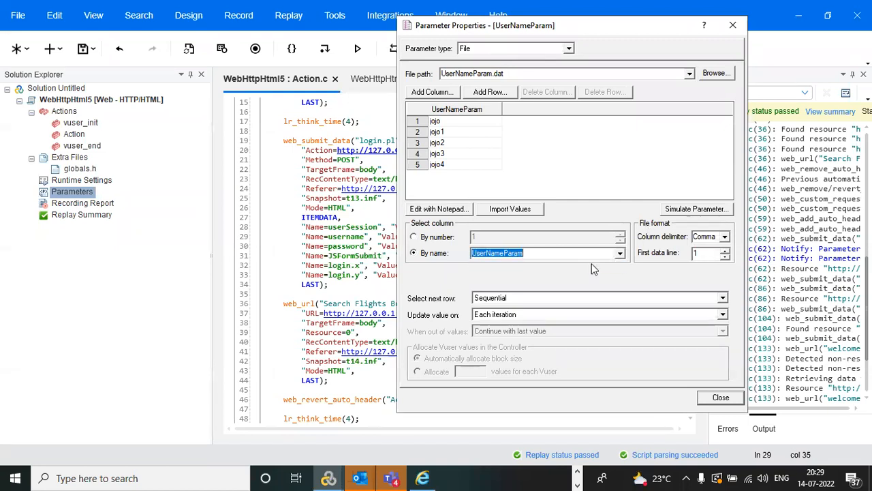
{"action": "left_click", "coordinate": [740, 399]}
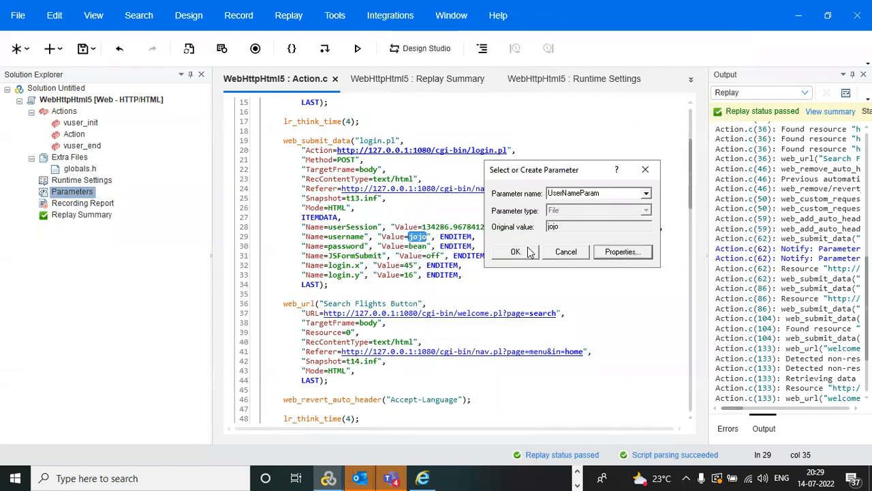
{"action": "left_click", "coordinate": [582, 255]}
{"action": "left_click", "coordinate": [595, 271]}
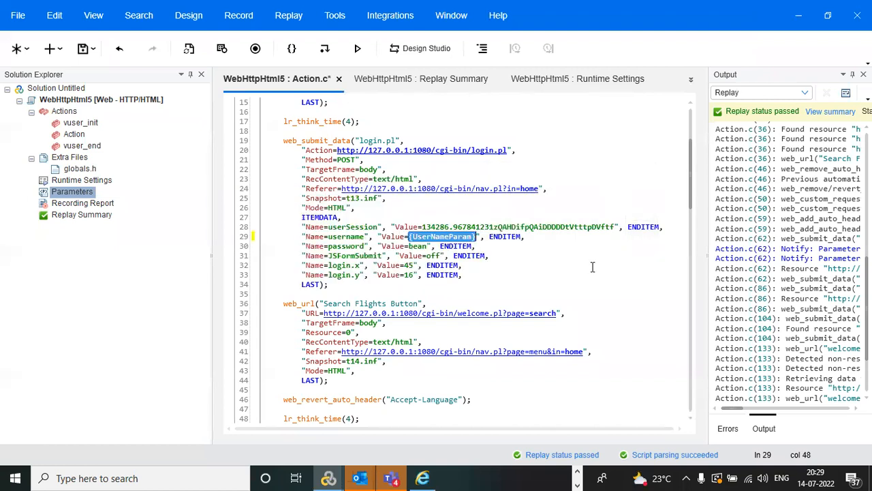
Create a File-type parameter named Pwd from the login.pl password value and create its data table in Pwd.dat
{"action": "double_click", "coordinate": [418, 247]}
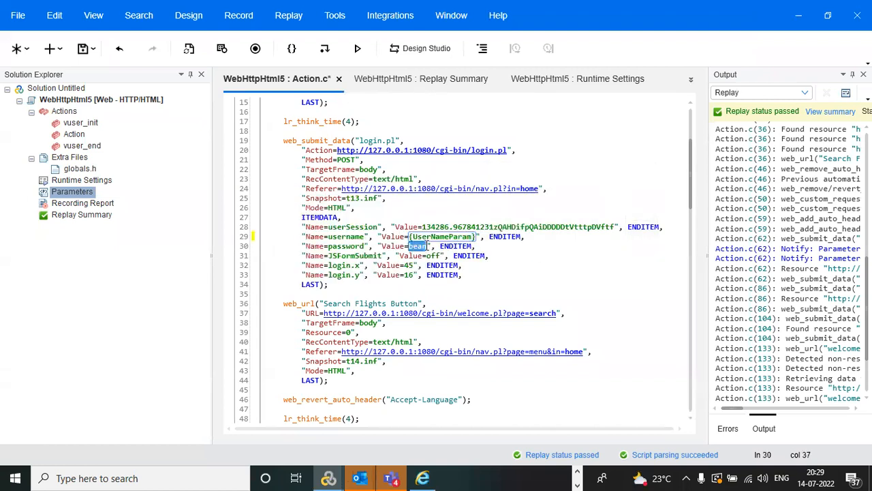
{"action": "right_click", "coordinate": [420, 251]}
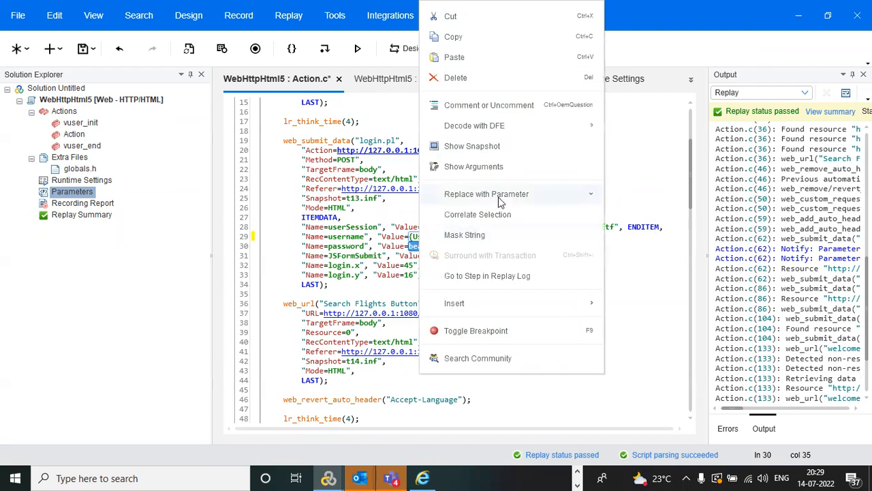
{"action": "mouse_move", "coordinate": [502, 199]}
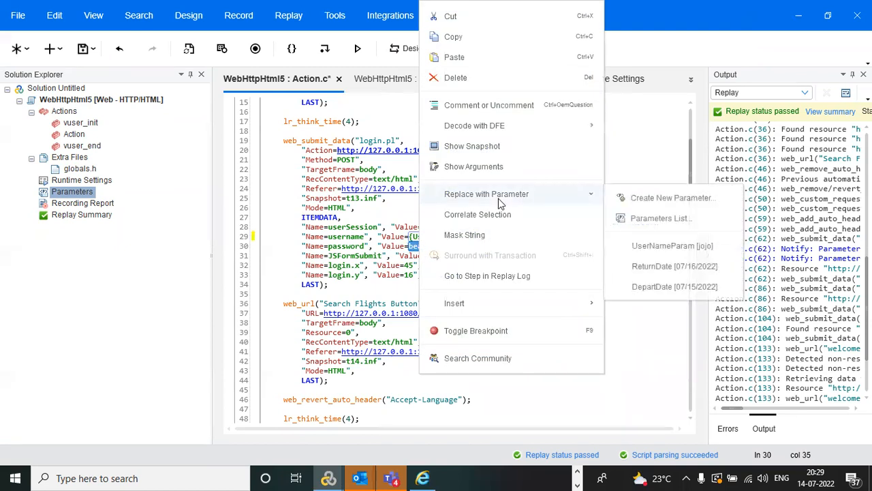
{"action": "left_click", "coordinate": [668, 197]}
{"action": "type", "text": "Pwd"}
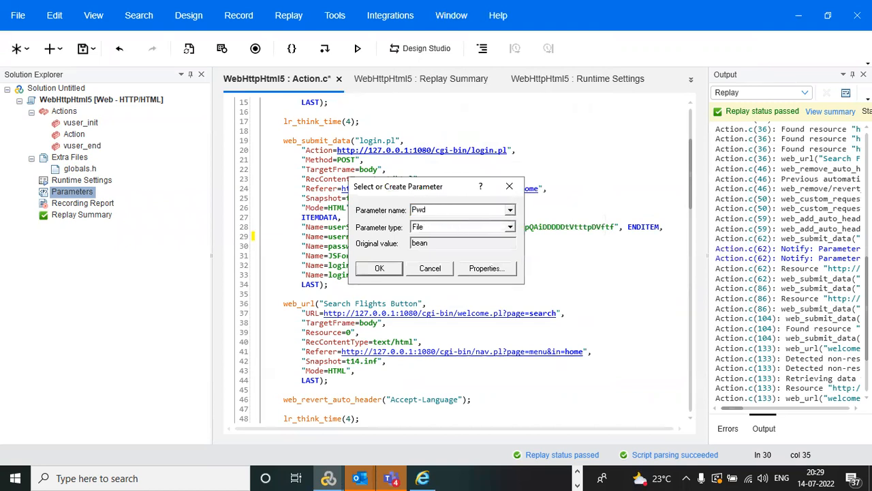
{"action": "left_click", "coordinate": [487, 267]}
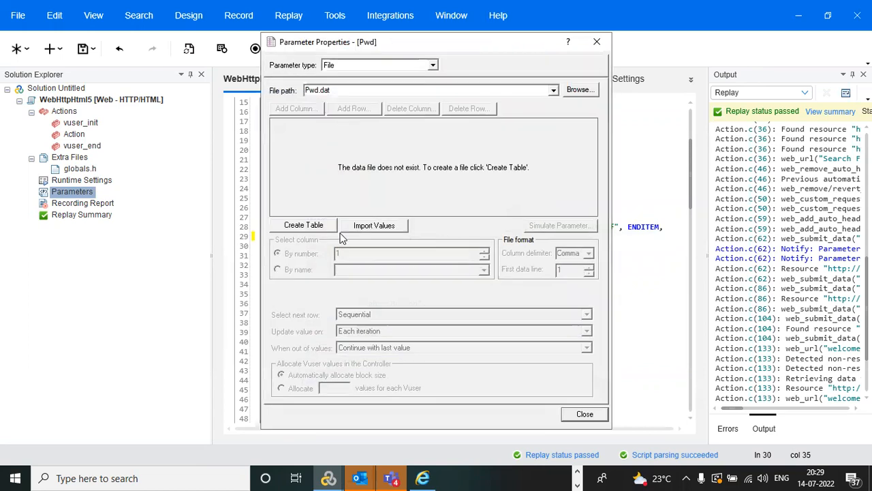
{"action": "left_click", "coordinate": [304, 225]}
{"action": "left_click", "coordinate": [469, 286]}
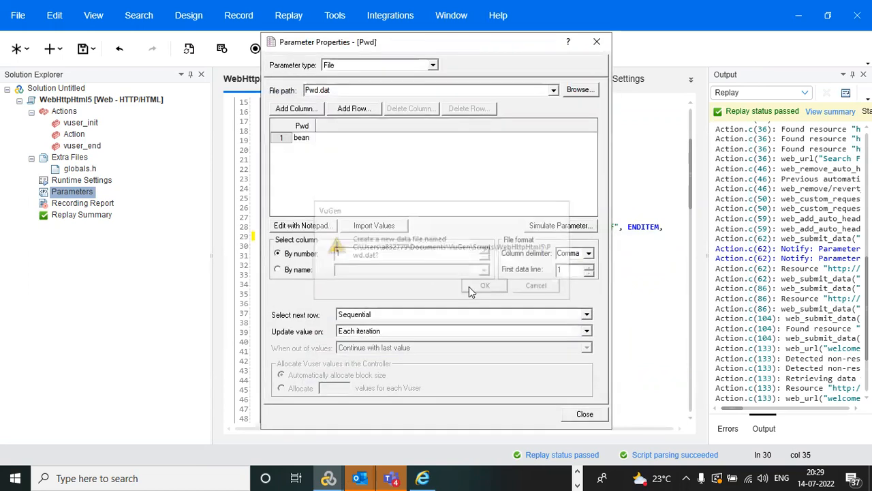
Add four more passwords below the first one in the Pwd data file in Notepad and save it
{"action": "left_click", "coordinate": [306, 225]}
{"action": "left_click", "coordinate": [124, 142]}
{"action": "key", "text": "Return"}
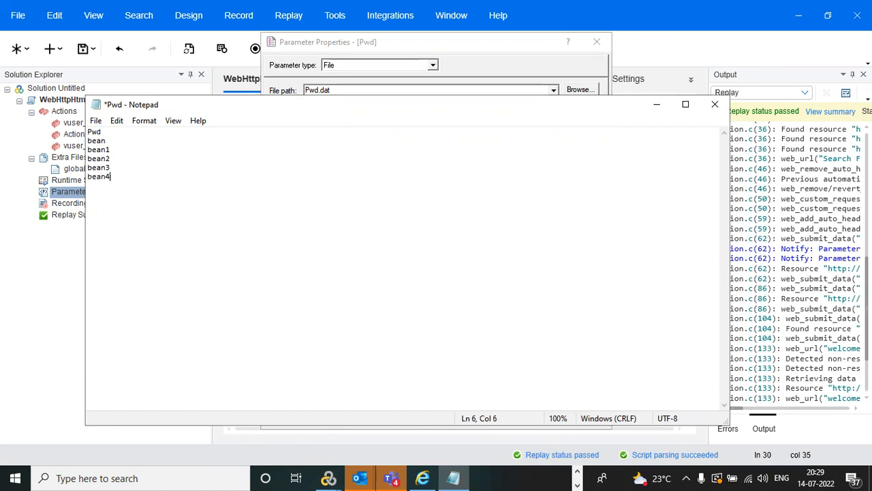
{"action": "key", "text": "ctrl+s"}
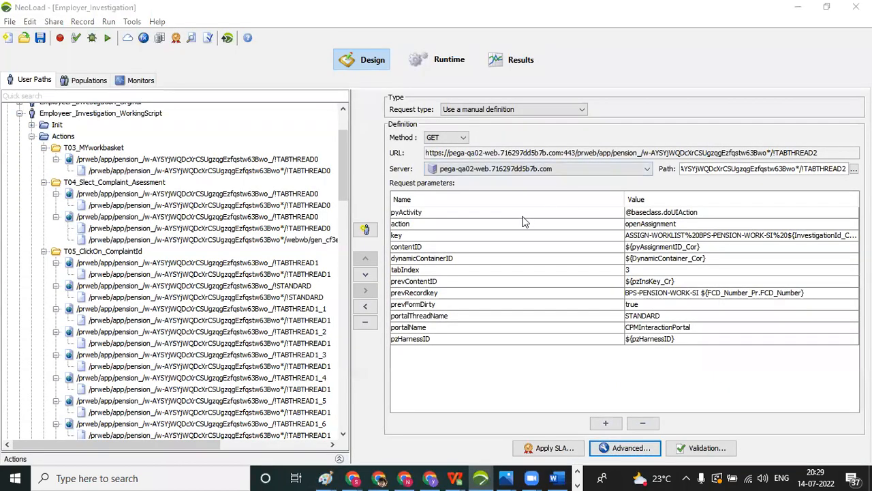
Back in VuGen, select the Pwd data column by name and replace the login password value with the parameter
{"action": "key", "text": "alt+Tab"}
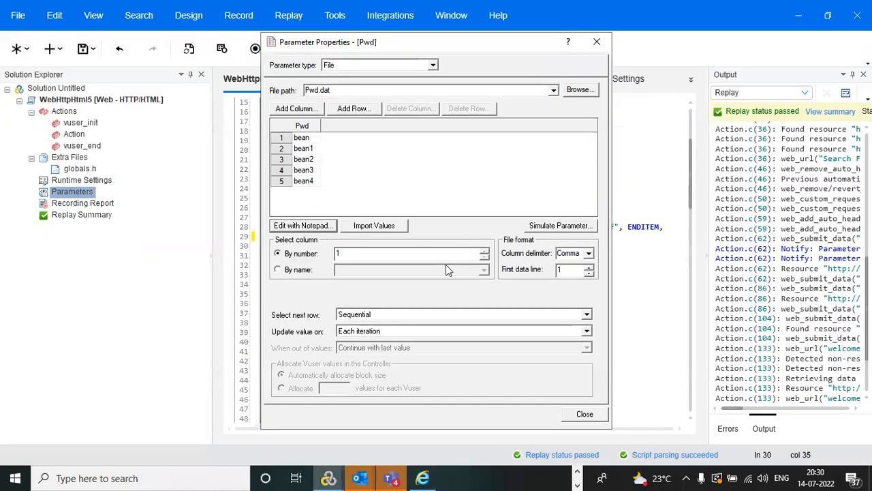
{"action": "left_click", "coordinate": [294, 269]}
{"action": "left_click", "coordinate": [485, 270]}
{"action": "left_click", "coordinate": [420, 282]}
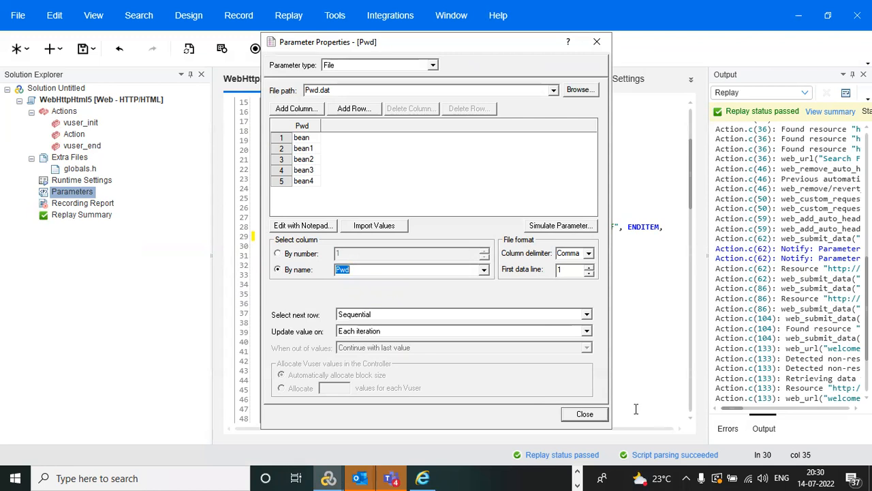
{"action": "key", "text": "Escape"}
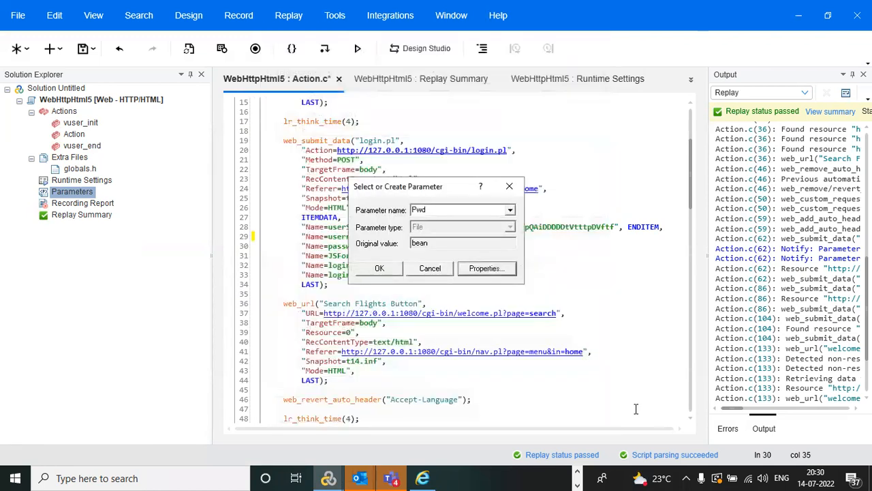
{"action": "left_click", "coordinate": [390, 268]}
{"action": "left_click", "coordinate": [588, 271]}
{"action": "left_click", "coordinate": [527, 254]}
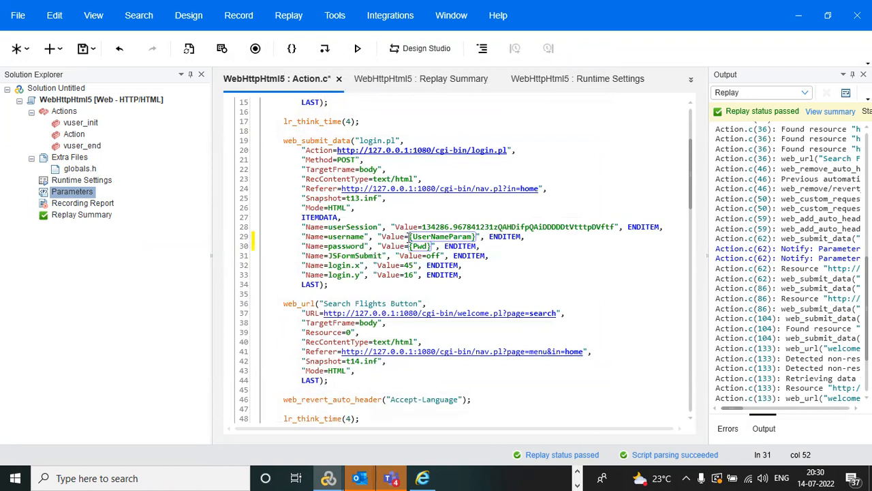
Open the script's parameter list and examine the parameter types available for Pwd
{"action": "double_click", "coordinate": [72, 192]}
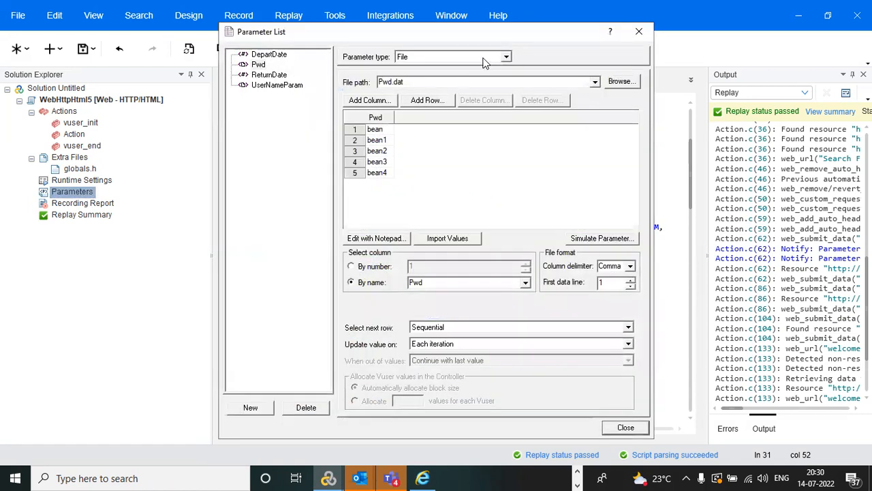
{"action": "left_click", "coordinate": [506, 58]}
{"action": "left_click_drag", "start_coordinate": [509, 97], "coordinate": [508, 86]}
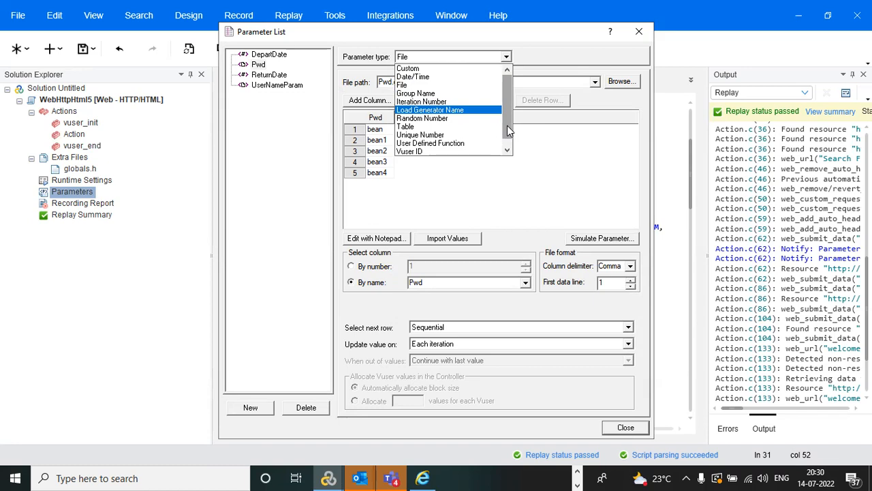
{"action": "left_click", "coordinate": [595, 165]}
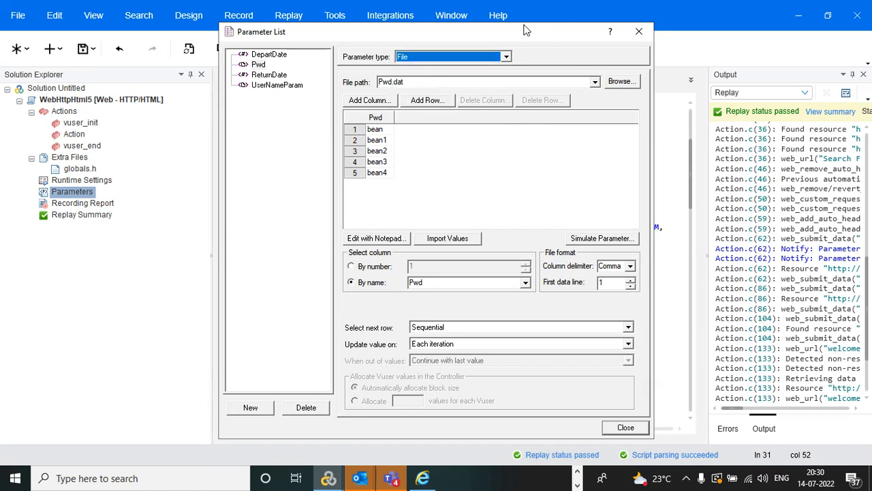
{"action": "left_click_drag", "start_coordinate": [536, 30], "coordinate": [493, 8]}
Try Unique as the next-row selection for Pwd, check the value-update options, and restore Sequential
{"action": "left_click", "coordinate": [430, 305]}
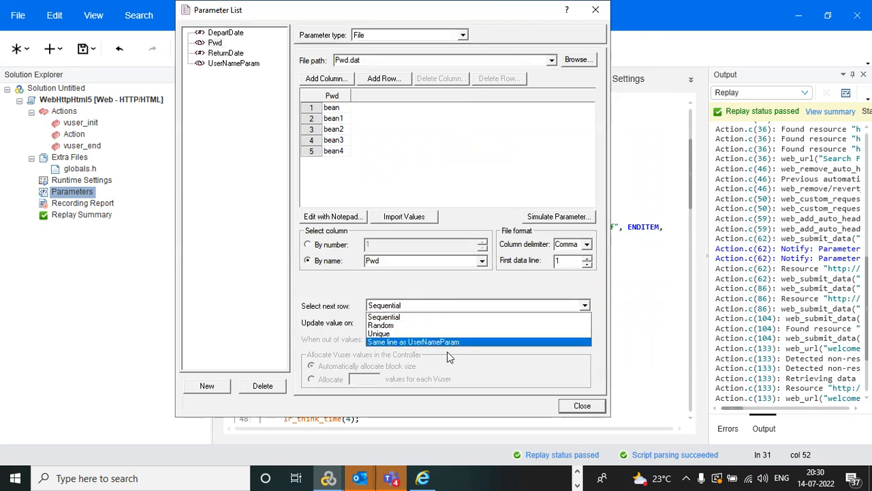
{"action": "left_click", "coordinate": [410, 334]}
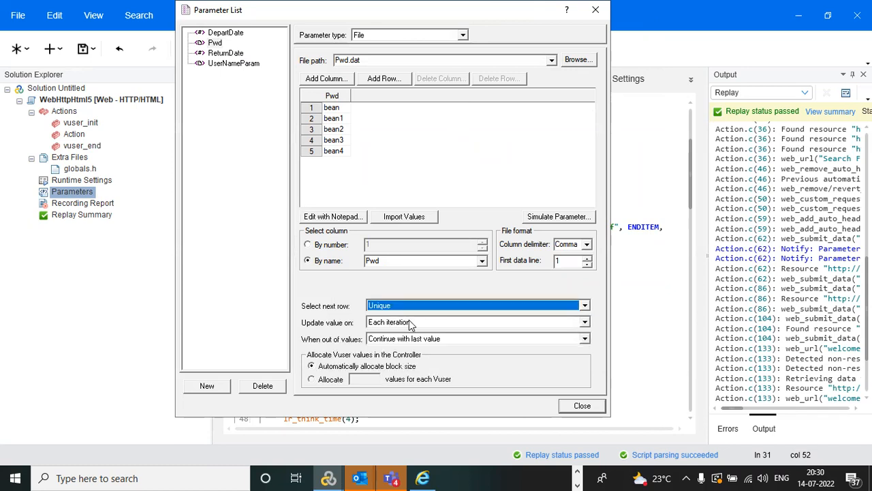
{"action": "left_click", "coordinate": [411, 323]}
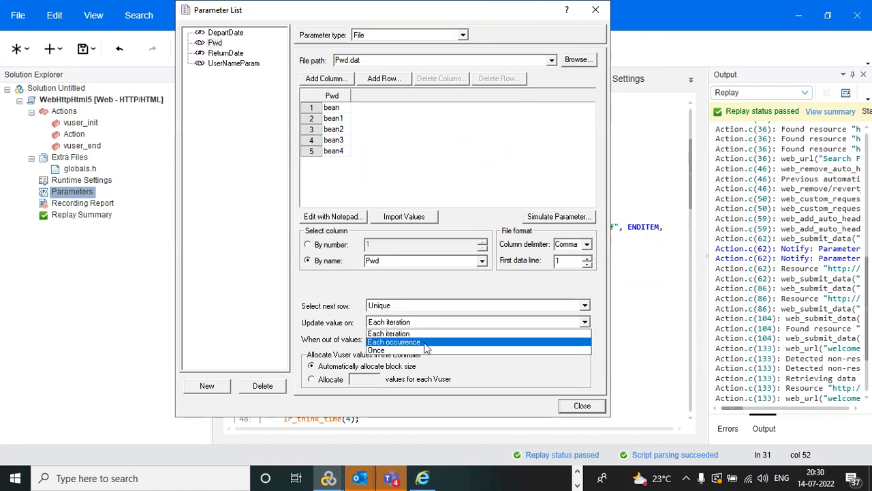
{"action": "left_click", "coordinate": [392, 299]}
{"action": "left_click", "coordinate": [418, 305]}
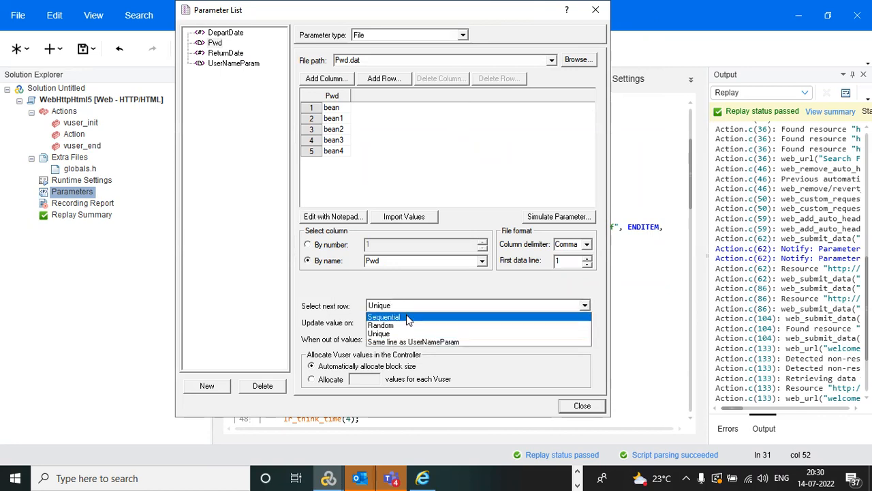
{"action": "left_click", "coordinate": [407, 314]}
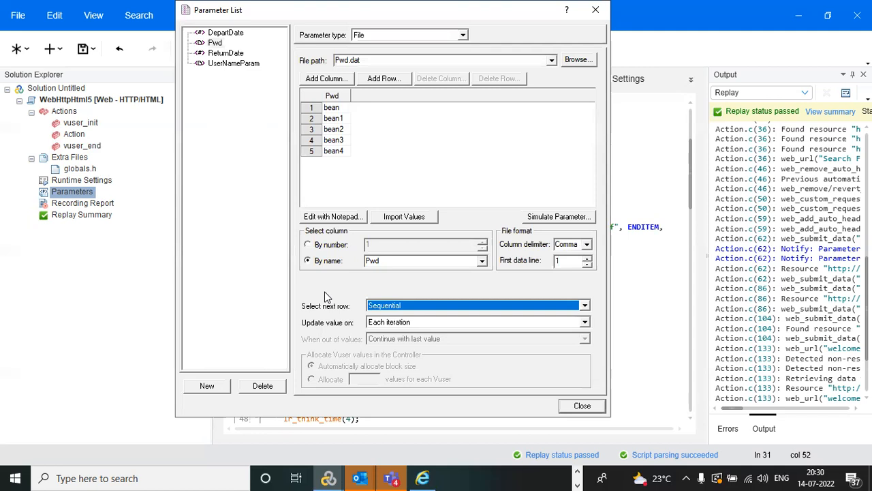
Review the next-row selection and value-update choices for the sequential Pwd parameter
{"action": "left_click", "coordinate": [421, 305]}
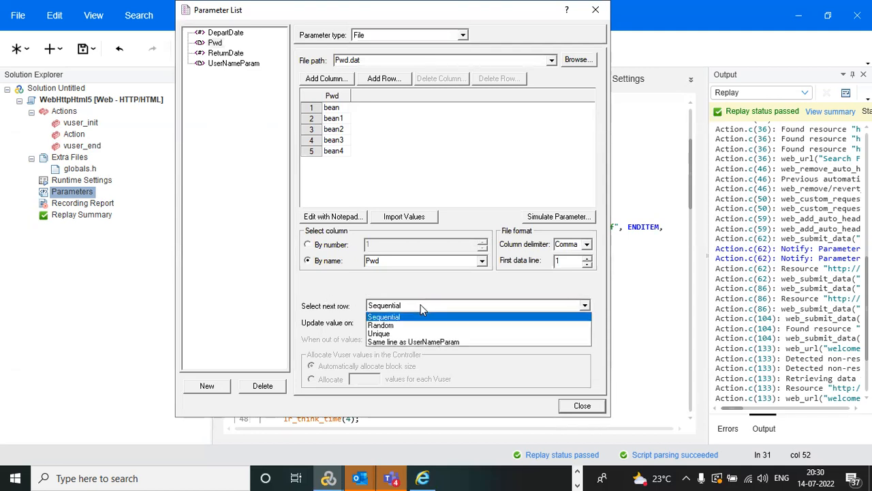
{"action": "left_click", "coordinate": [310, 297]}
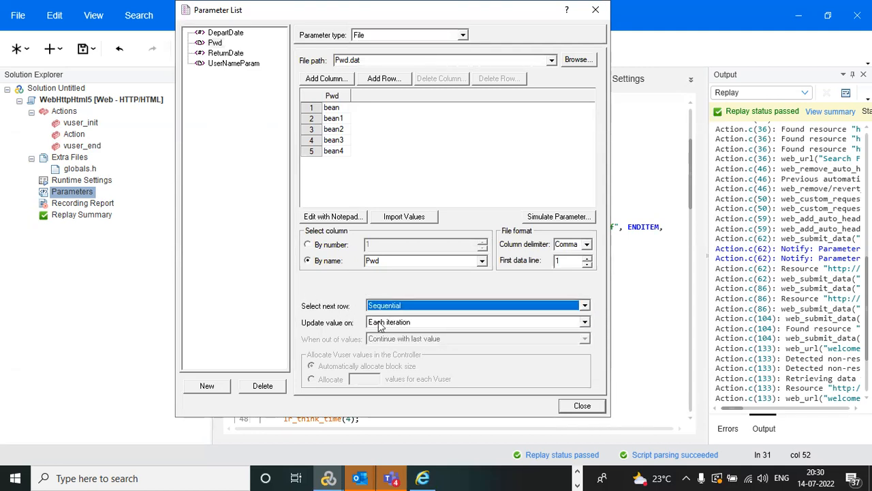
{"action": "left_click", "coordinate": [381, 322]}
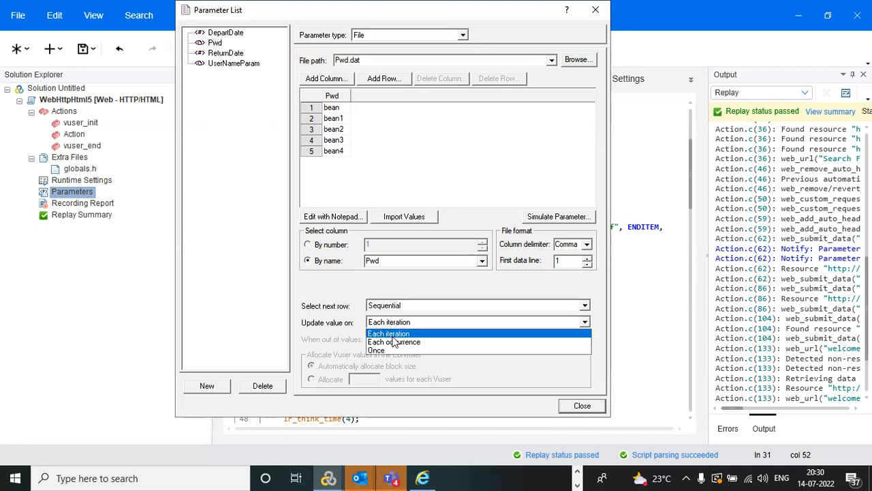
{"action": "left_click", "coordinate": [346, 290]}
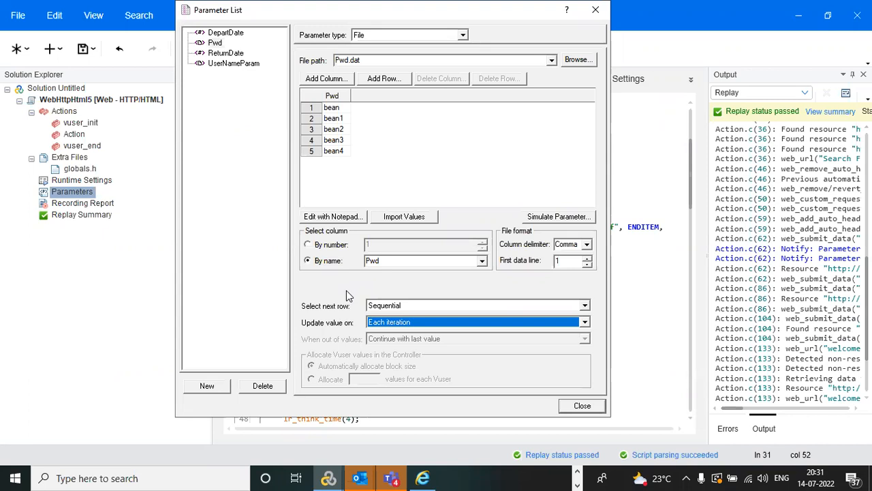
Open Paint and enlarge the blank canvas to 725 × 422 px
{"action": "left_click", "coordinate": [138, 478]}
{"action": "type", "text": "paint"}
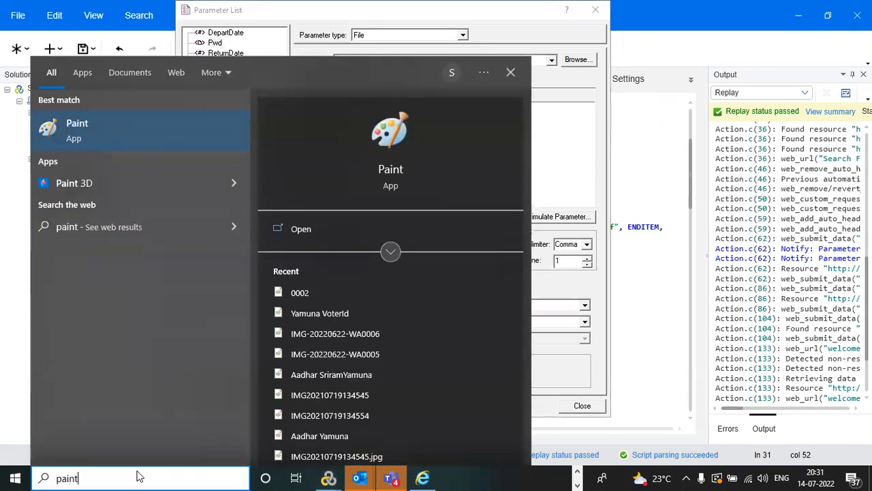
{"action": "left_click", "coordinate": [119, 130]}
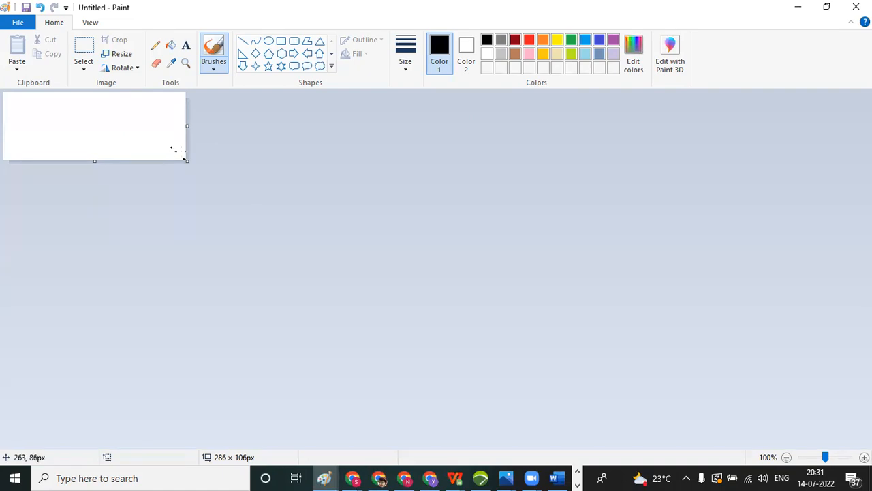
{"action": "left_click_drag", "start_coordinate": [187, 161], "coordinate": [466, 362]}
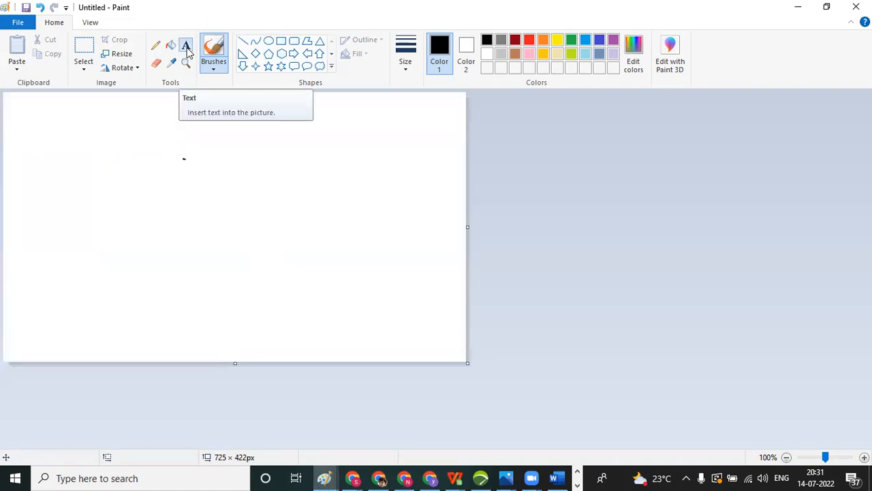
Add the text heading "Sequetial Each Itearation" near the upper edge of the Paint canvas
{"action": "left_click", "coordinate": [186, 45]}
{"action": "left_click", "coordinate": [124, 117]}
{"action": "left_click_drag", "start_coordinate": [231, 138], "coordinate": [263, 140]}
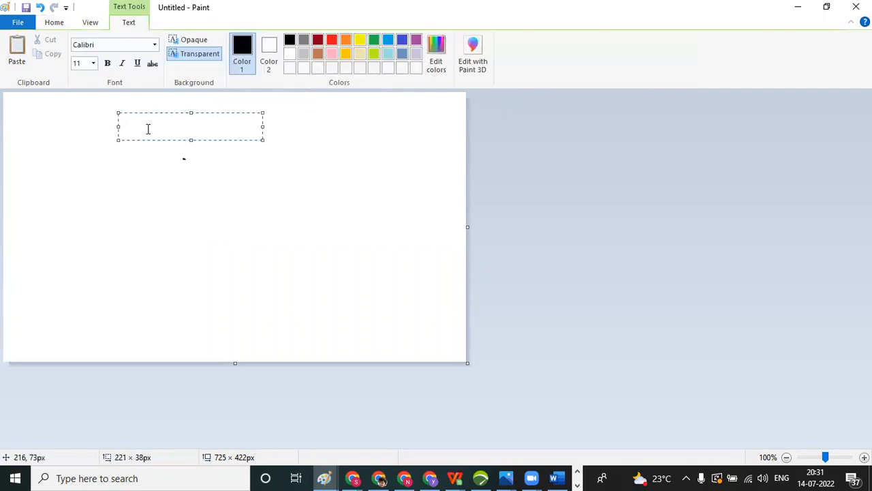
{"action": "type", "text": "Sequetial Each Itearation"}
{"action": "left_click", "coordinate": [130, 187]}
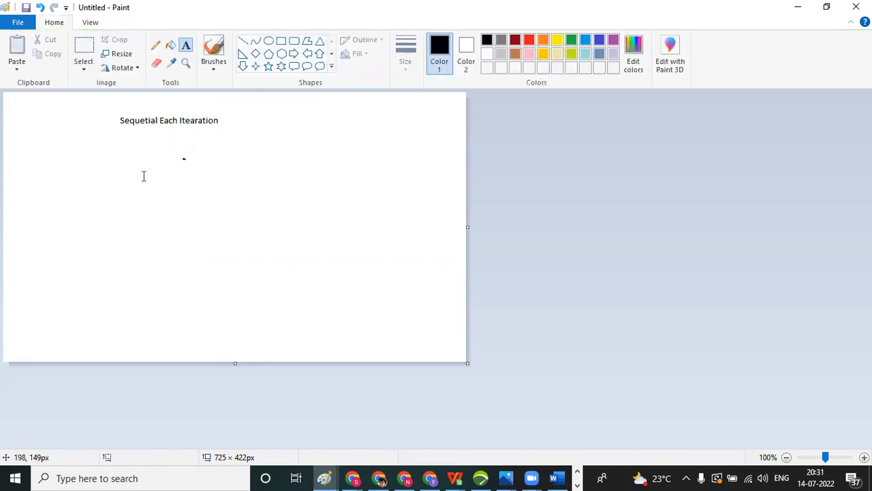
Add the text headings "Uesr Name" and "Password" side by side below the "Sequetial Each Itearation" heading
{"action": "left_click_drag", "start_coordinate": [95, 158], "coordinate": [141, 168]}
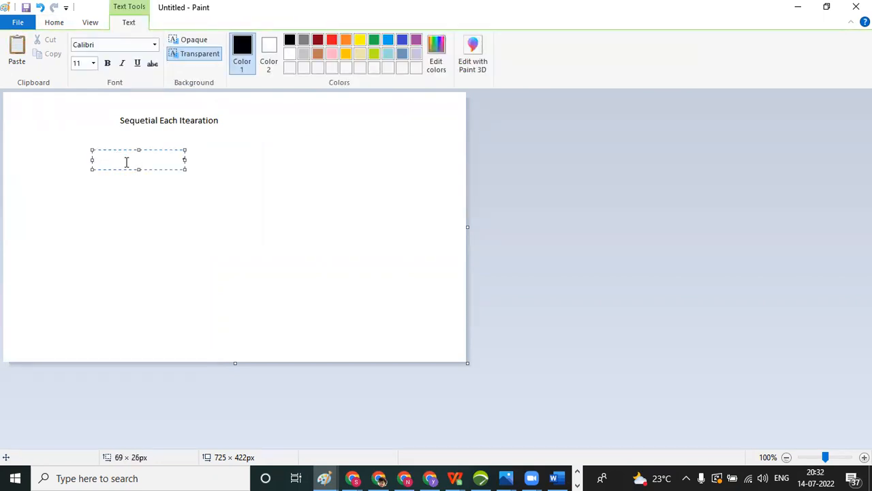
{"action": "type", "text": "Uesr Name"}
{"action": "left_click", "coordinate": [257, 166]}
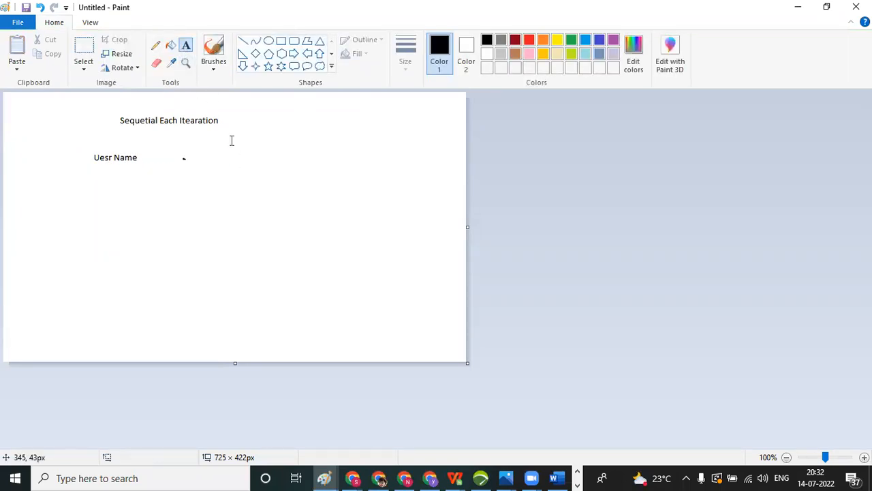
{"action": "left_click_drag", "start_coordinate": [202, 154], "coordinate": [312, 170]}
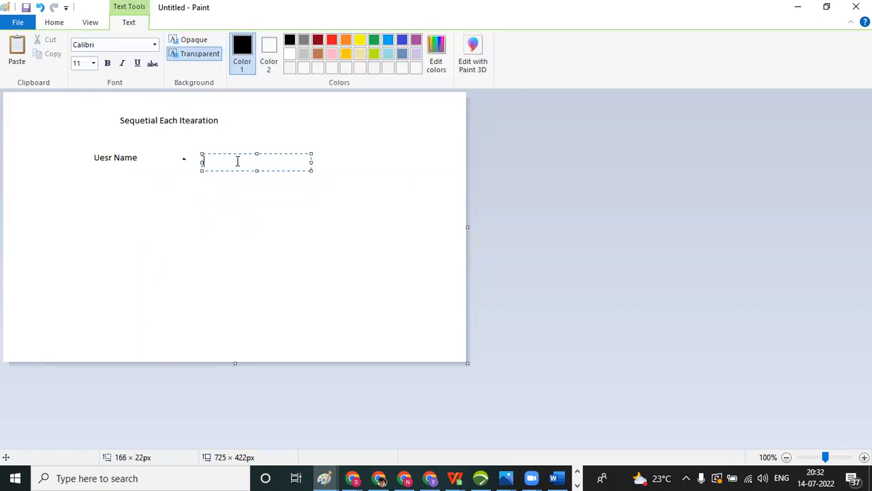
{"action": "type", "text": "Password"}
{"action": "left_click", "coordinate": [207, 203]}
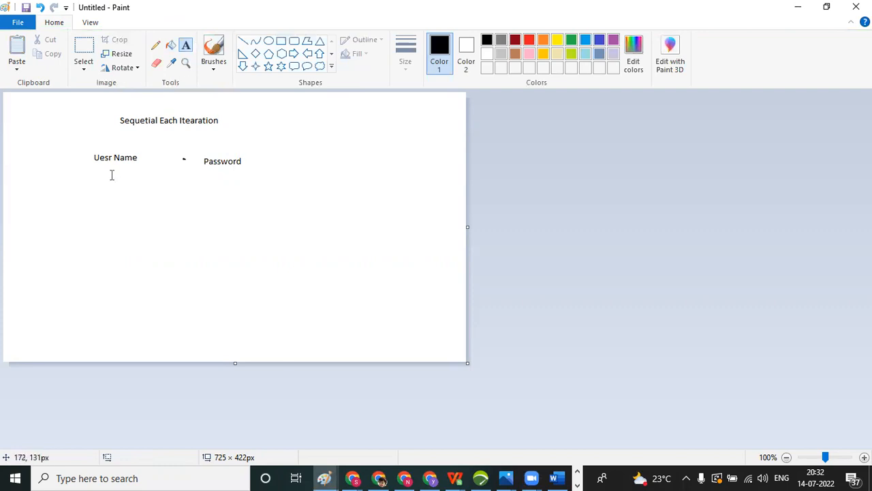
Add a text column listing a, b, c and d on separate spaced lines below the "Uesr Name" heading
{"action": "left_click_drag", "start_coordinate": [89, 179], "coordinate": [135, 278]}
{"action": "type", "text": "1"}
{"action": "key", "text": "BackSpace"}
{"action": "type", "text": "a"}
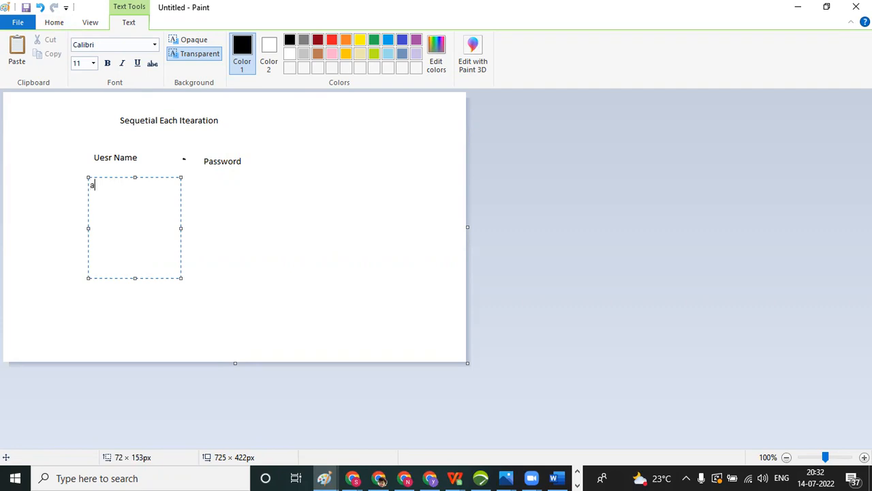
{"action": "key", "text": "Return"}
{"action": "type", "text": "b  "}
{"action": "type", "text": "c  "}
{"action": "type", "text": "d"}
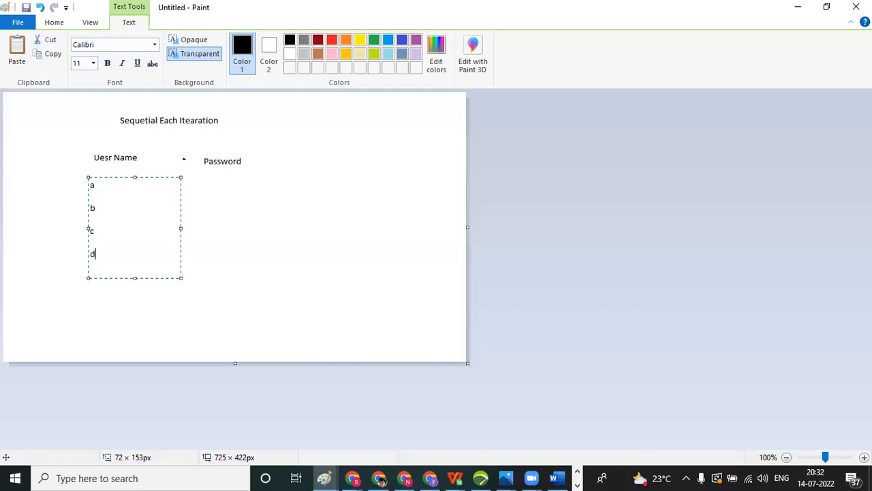
{"action": "left_click", "coordinate": [319, 199]}
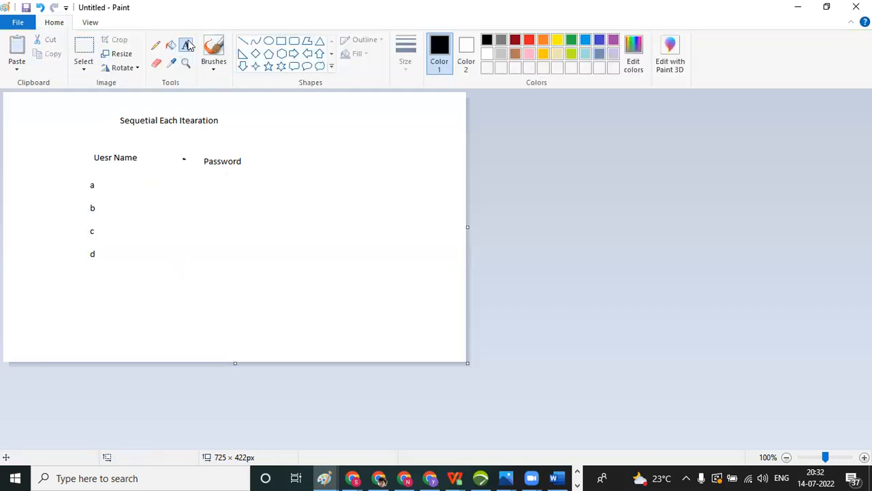
Add a text column listing x, y, Z and F on separate spaced lines below the "Password" heading
{"action": "left_click_drag", "start_coordinate": [204, 181], "coordinate": [257, 288]}
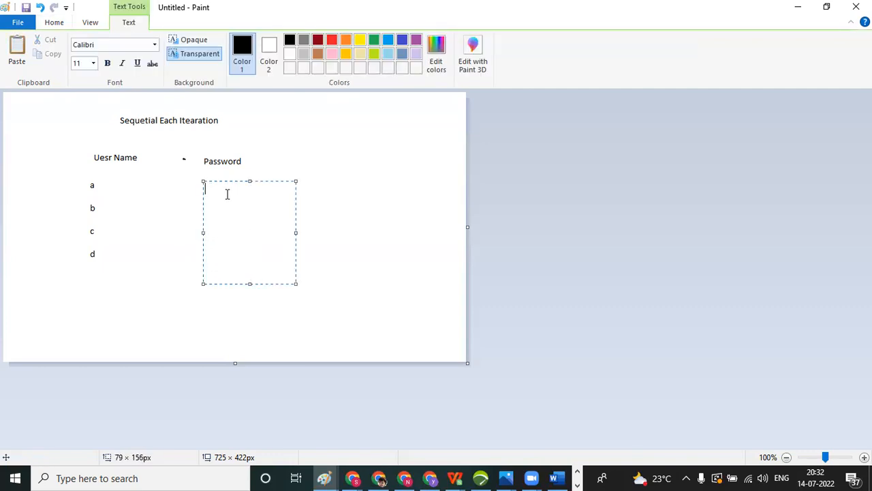
{"action": "type", "text": "x"}
{"action": "key", "text": "Return"}
{"action": "type", "text": "y  "}
{"action": "type", "text": "z  "}
{"action": "type", "text": "F"}
{"action": "left_click", "coordinate": [404, 209]}
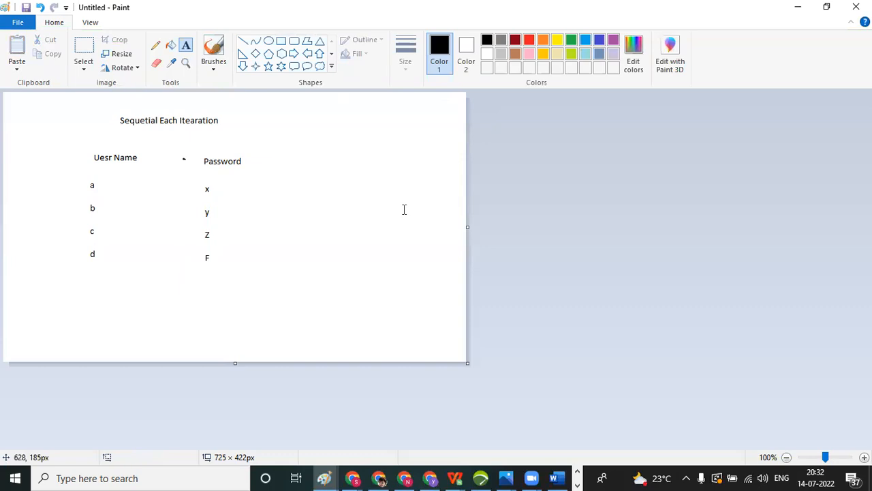
{"action": "mouse_move", "coordinate": [116, 119]}
{"action": "left_mouse_down"}
{"action": "mouse_move", "coordinate": [141, 122]}
{"action": "mouse_move", "coordinate": [114, 116]}
{"action": "left_mouse_up"}
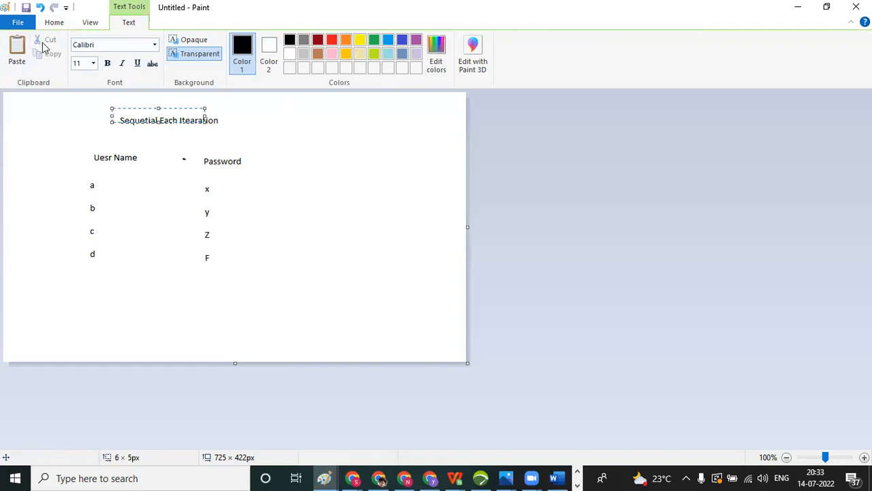
{"action": "left_click", "coordinate": [70, 113]}
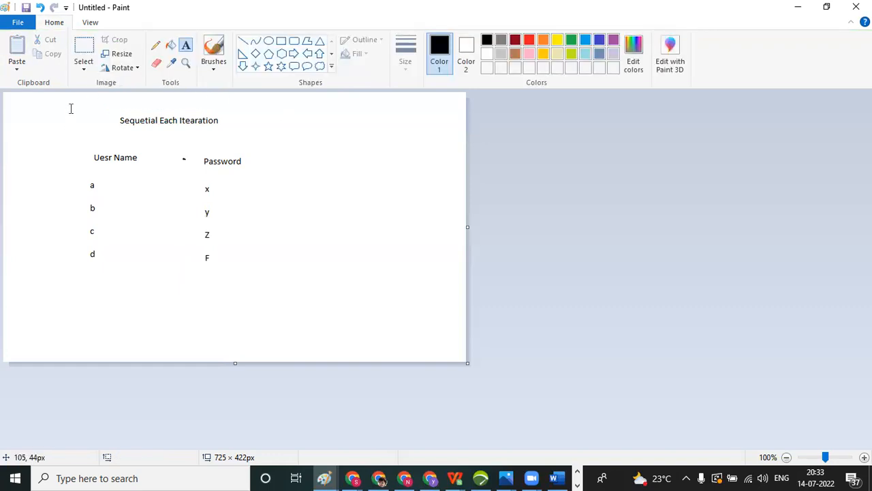
Draw freehand Pencil lines from each of a, b, c and d to x in the Password column
{"action": "left_click", "coordinate": [155, 46]}
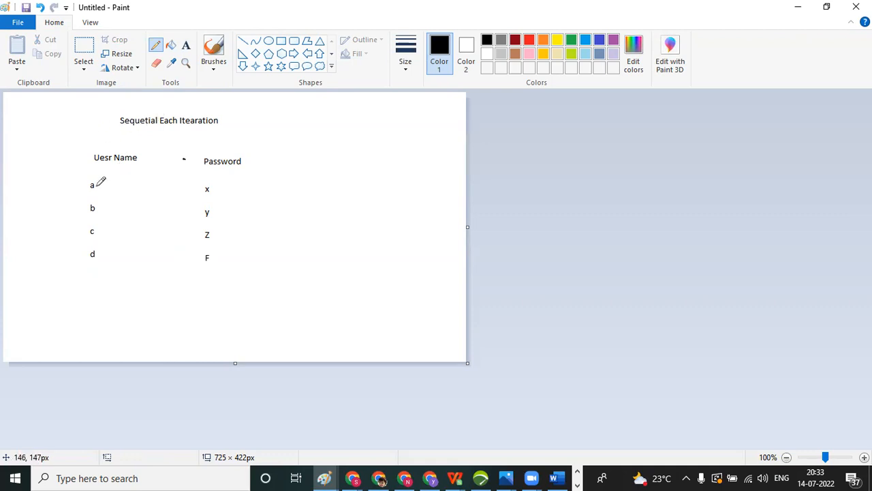
{"action": "left_click_drag", "start_coordinate": [96, 186], "coordinate": [206, 186]}
{"action": "left_click_drag", "start_coordinate": [97, 208], "coordinate": [203, 186]}
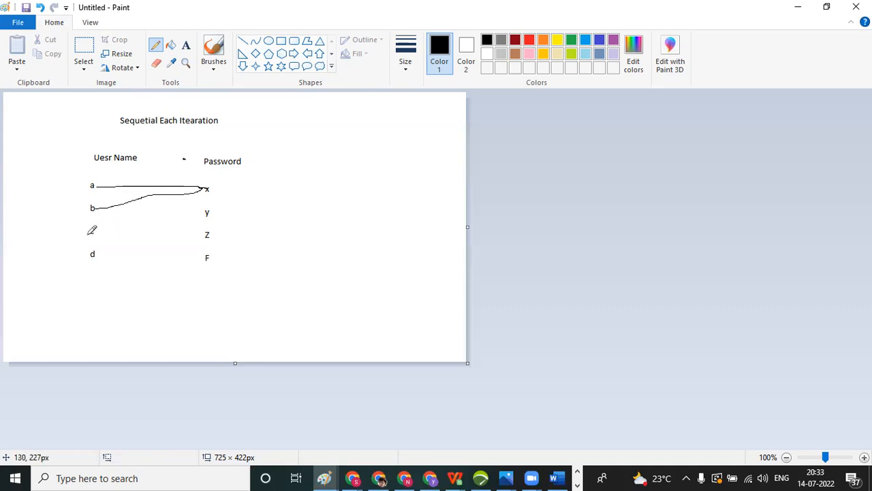
{"action": "left_click_drag", "start_coordinate": [93, 233], "coordinate": [204, 187]}
{"action": "left_click_drag", "start_coordinate": [96, 253], "coordinate": [203, 188]}
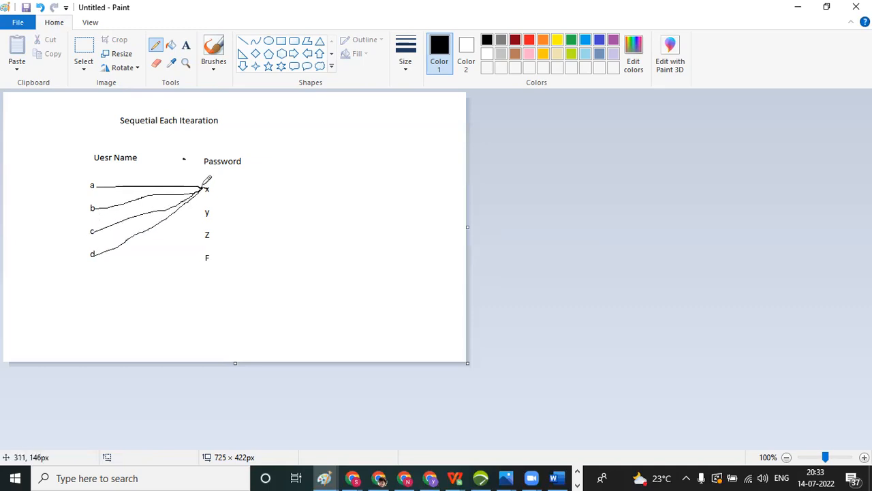
Handwrite a capital I beside the main heading and draw lines from a, b, c and d to y
{"action": "mouse_move", "coordinate": [77, 120]}
{"action": "left_mouse_down"}
{"action": "mouse_move", "coordinate": [87, 133]}
{"action": "mouse_move", "coordinate": [73, 124]}
{"action": "mouse_move", "coordinate": [87, 116]}
{"action": "mouse_move", "coordinate": [77, 149]}
{"action": "mouse_move", "coordinate": [97, 129]}
{"action": "left_mouse_up"}
{"action": "left_click_drag", "start_coordinate": [92, 186], "coordinate": [209, 215]}
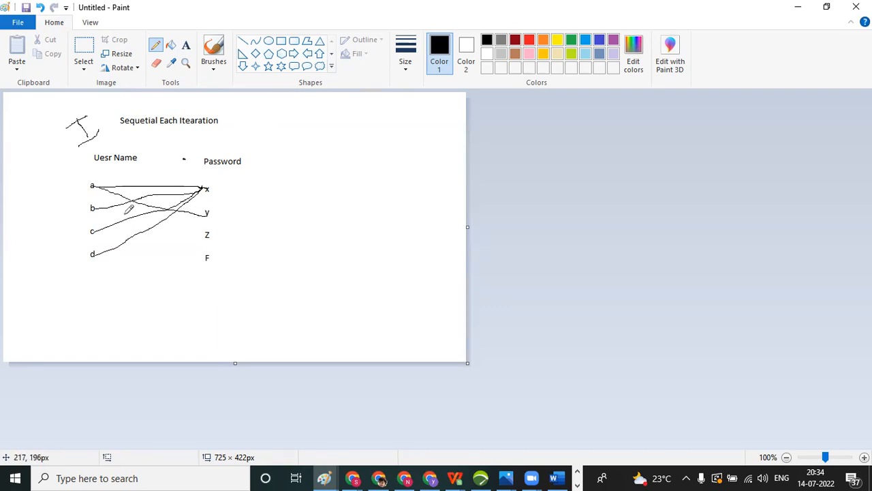
{"action": "left_click_drag", "start_coordinate": [94, 208], "coordinate": [208, 215]}
{"action": "left_click_drag", "start_coordinate": [94, 229], "coordinate": [208, 209]}
{"action": "mouse_move", "coordinate": [97, 254]}
{"action": "left_mouse_down"}
{"action": "mouse_move", "coordinate": [174, 243]}
{"action": "mouse_move", "coordinate": [205, 213]}
{"action": "left_mouse_up"}
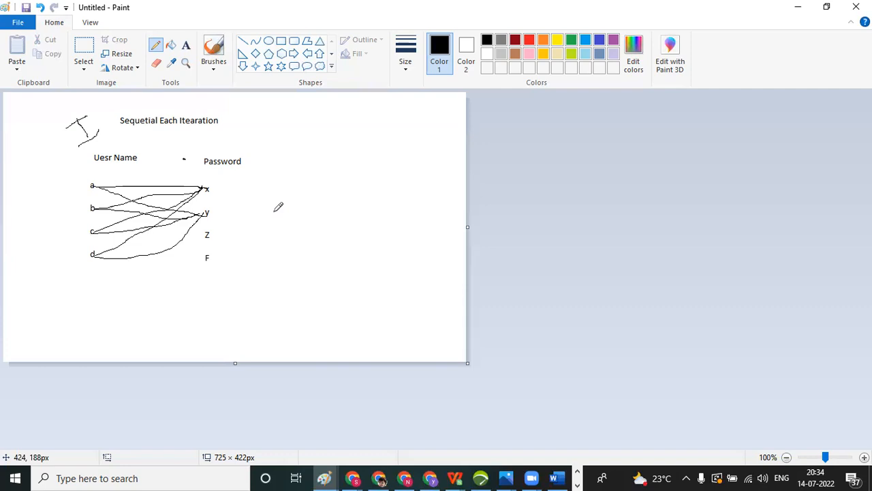
Draw freehand lines from each of a, b, c and d to Z in the Password column
{"action": "mouse_move", "coordinate": [100, 185]}
{"action": "left_mouse_down"}
{"action": "mouse_move", "coordinate": [206, 219]}
{"action": "mouse_move", "coordinate": [207, 235]}
{"action": "left_mouse_up"}
{"action": "left_click_drag", "start_coordinate": [97, 208], "coordinate": [205, 229]}
{"action": "left_click_drag", "start_coordinate": [95, 231], "coordinate": [206, 233]}
{"action": "left_click_drag", "start_coordinate": [98, 252], "coordinate": [209, 229]}
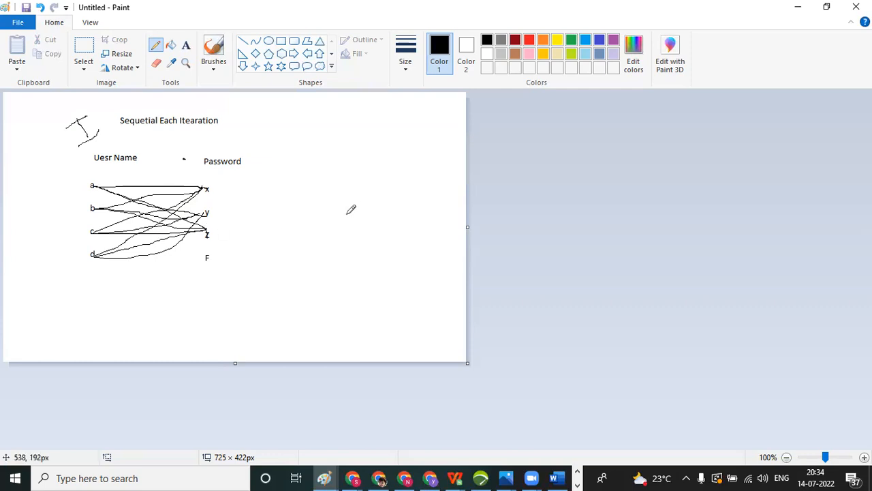
Draw lines from a, b, c and d to F, and circle each of the four Password entries
{"action": "left_click_drag", "start_coordinate": [97, 187], "coordinate": [207, 256]}
{"action": "left_click_drag", "start_coordinate": [96, 207], "coordinate": [209, 260]}
{"action": "mouse_move", "coordinate": [95, 233]}
{"action": "left_mouse_down"}
{"action": "mouse_move", "coordinate": [185, 236]}
{"action": "mouse_move", "coordinate": [221, 253]}
{"action": "mouse_move", "coordinate": [206, 259]}
{"action": "left_mouse_up"}
{"action": "left_click_drag", "start_coordinate": [97, 253], "coordinate": [213, 258]}
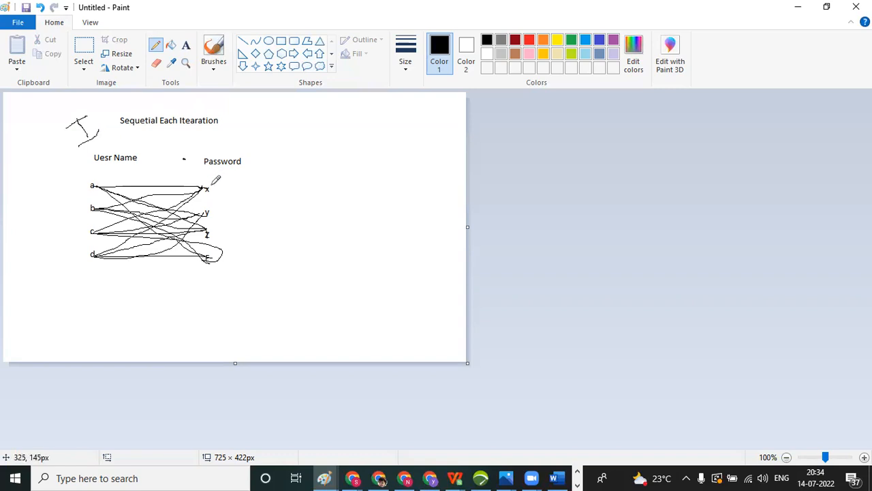
{"action": "mouse_move", "coordinate": [211, 185]}
{"action": "left_mouse_down"}
{"action": "mouse_move", "coordinate": [194, 189]}
{"action": "mouse_move", "coordinate": [218, 189]}
{"action": "mouse_move", "coordinate": [212, 184]}
{"action": "mouse_move", "coordinate": [201, 220]}
{"action": "mouse_move", "coordinate": [219, 207]}
{"action": "mouse_move", "coordinate": [192, 241]}
{"action": "mouse_move", "coordinate": [215, 241]}
{"action": "mouse_move", "coordinate": [215, 232]}
{"action": "mouse_move", "coordinate": [211, 252]}
{"action": "mouse_move", "coordinate": [199, 246]}
{"action": "mouse_move", "coordinate": [188, 258]}
{"action": "mouse_move", "coordinate": [219, 266]}
{"action": "mouse_move", "coordinate": [214, 236]}
{"action": "mouse_move", "coordinate": [208, 248]}
{"action": "left_mouse_up"}
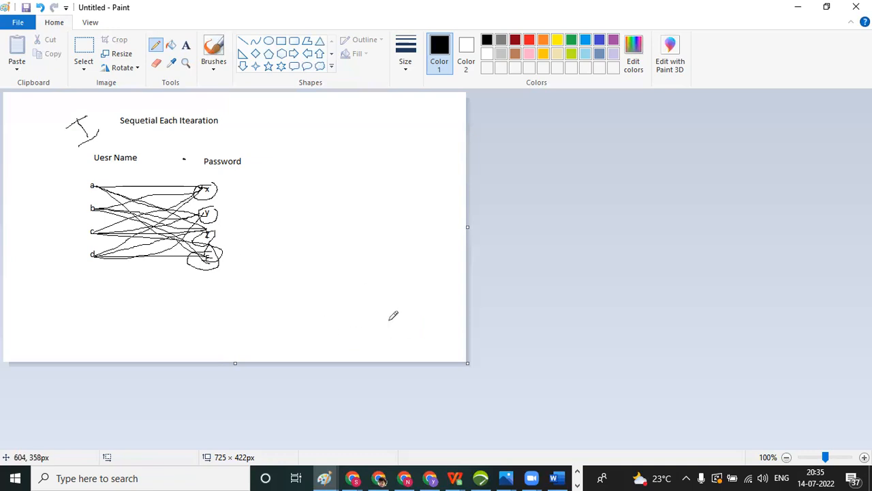
Switch to VuGen and simulate the sequential Pwd parameter with 4 Vusers and 4 iterations
{"action": "key", "text": "alt+Tab"}
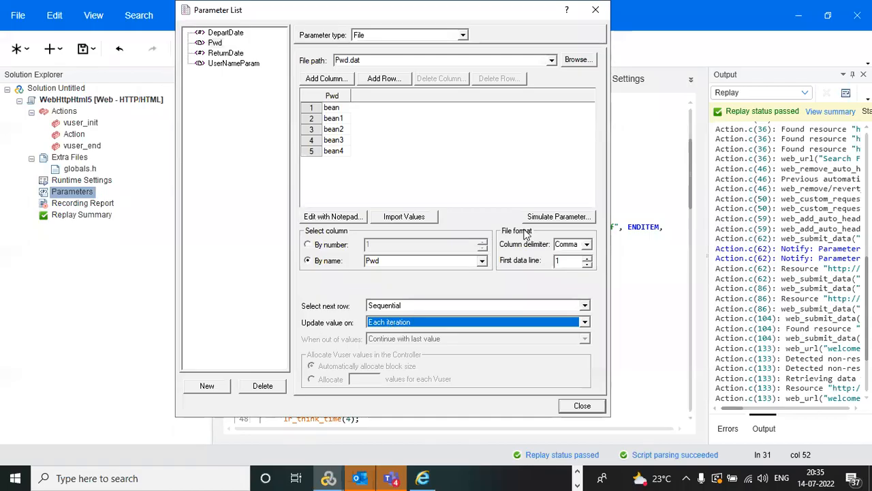
{"action": "left_click", "coordinate": [558, 217]}
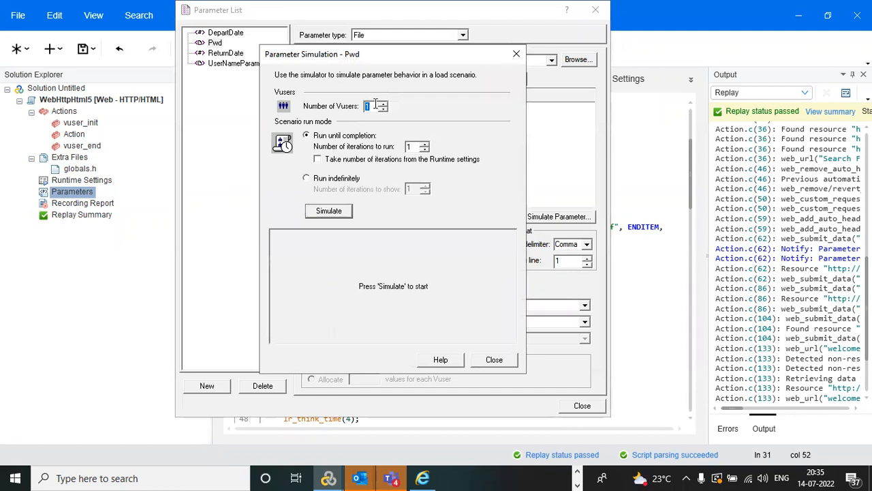
{"action": "type", "text": "4"}
{"action": "double_click", "coordinate": [413, 146]}
{"action": "type", "text": "4"}
{"action": "left_click", "coordinate": [330, 211]}
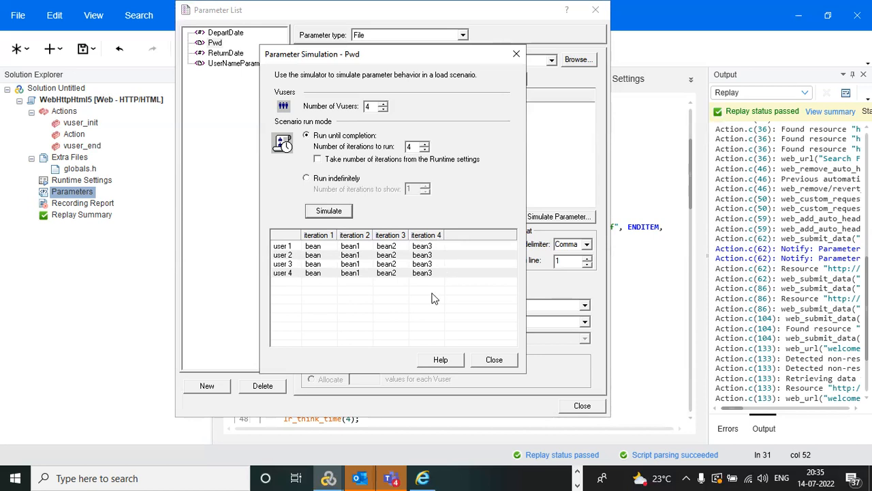
{"action": "left_click", "coordinate": [494, 360]}
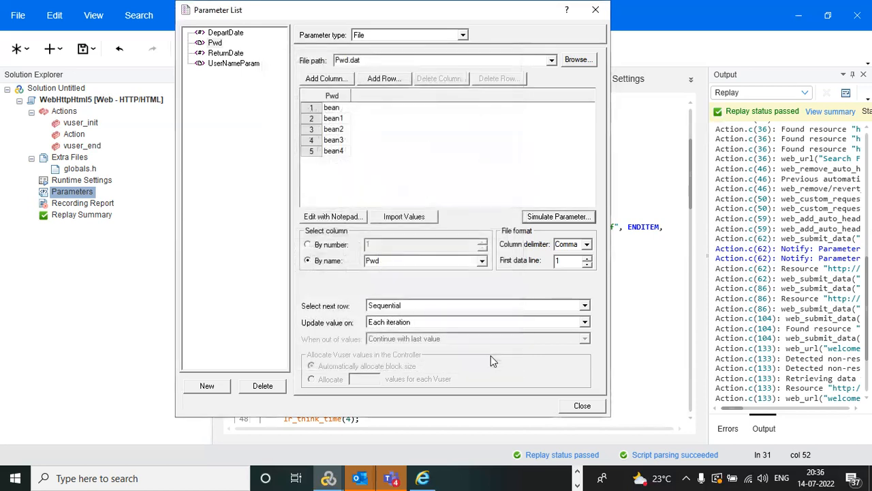
Set Pwd's next-row selection to Random and simulate it with 4 Vusers and 4 iterations
{"action": "left_click", "coordinate": [415, 304]}
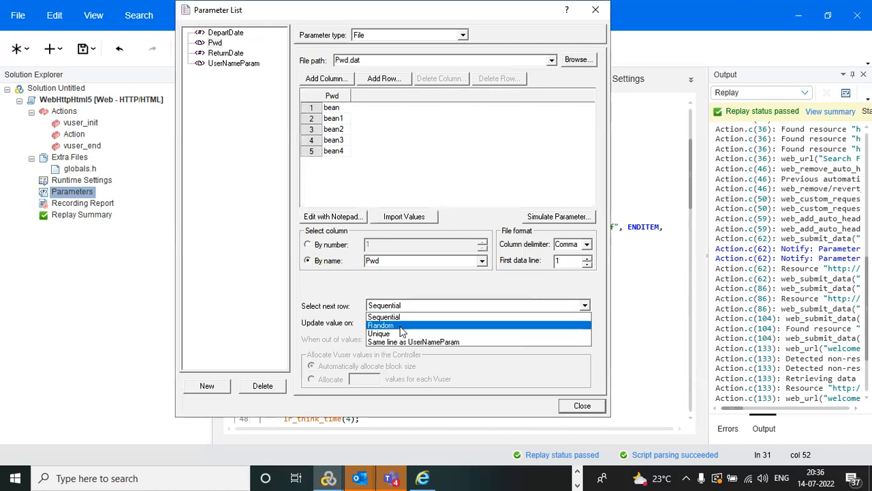
{"action": "left_click", "coordinate": [401, 326]}
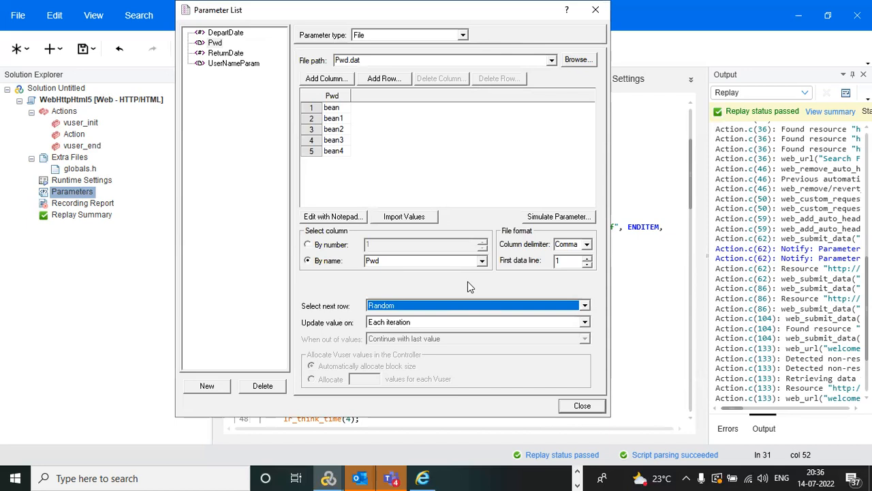
{"action": "left_click", "coordinate": [573, 217]}
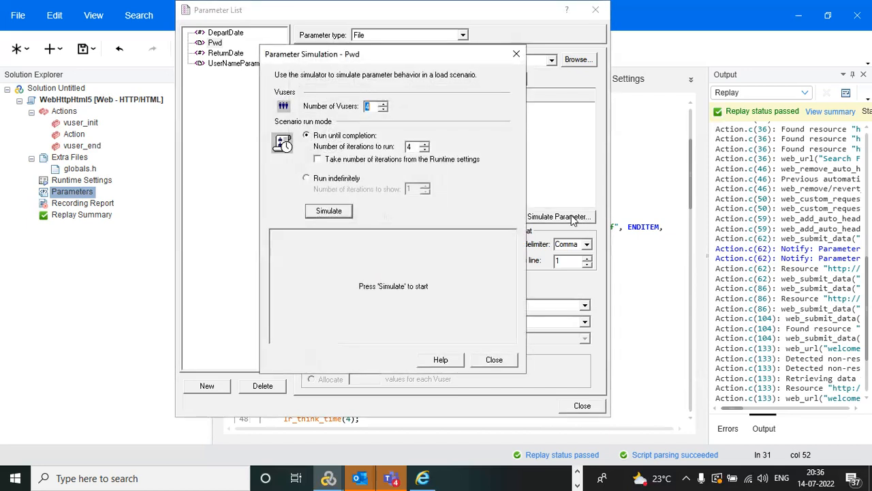
{"action": "left_click", "coordinate": [343, 211]}
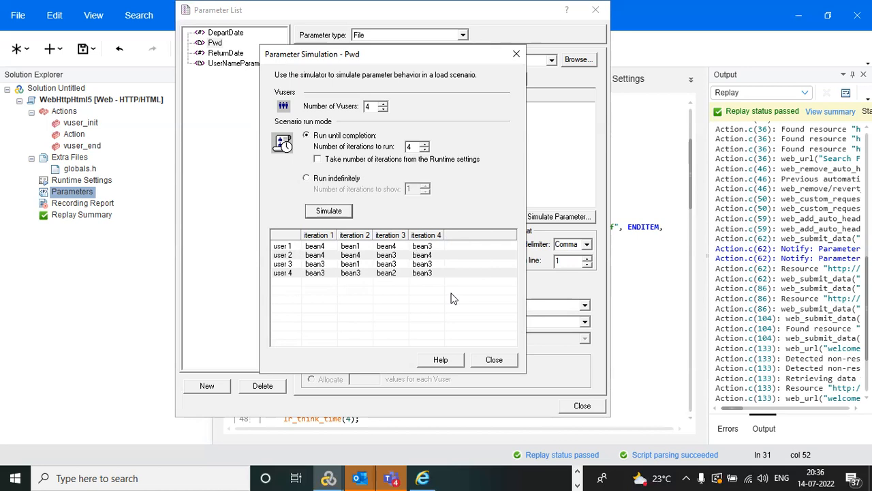
{"action": "left_click", "coordinate": [497, 359]}
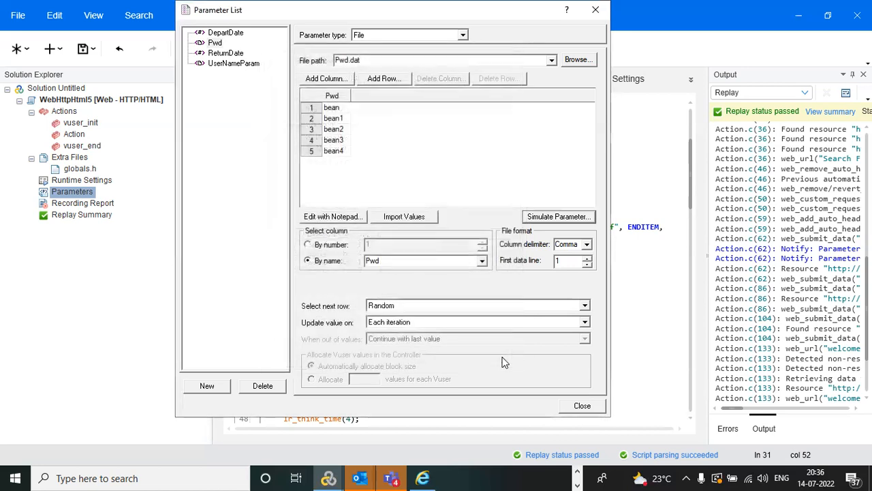
Set Pwd's next-row selection to Unique, and in Paint draw lines pairing a with x, b with y, c with Z and d with F
{"action": "left_click", "coordinate": [425, 307]}
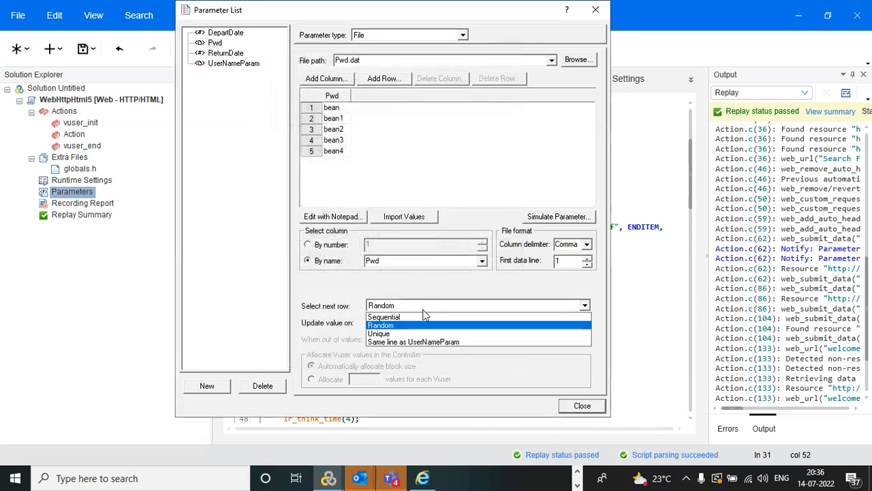
{"action": "left_click", "coordinate": [410, 334]}
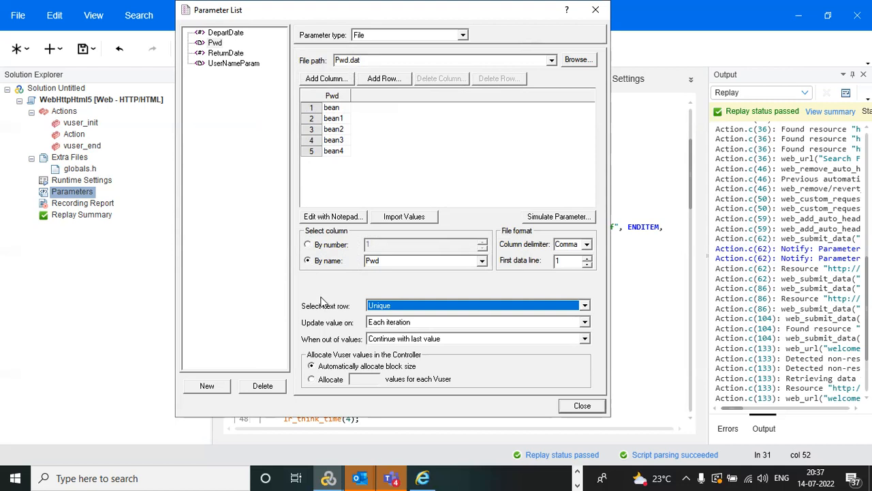
{"action": "key", "text": "alt+Tab"}
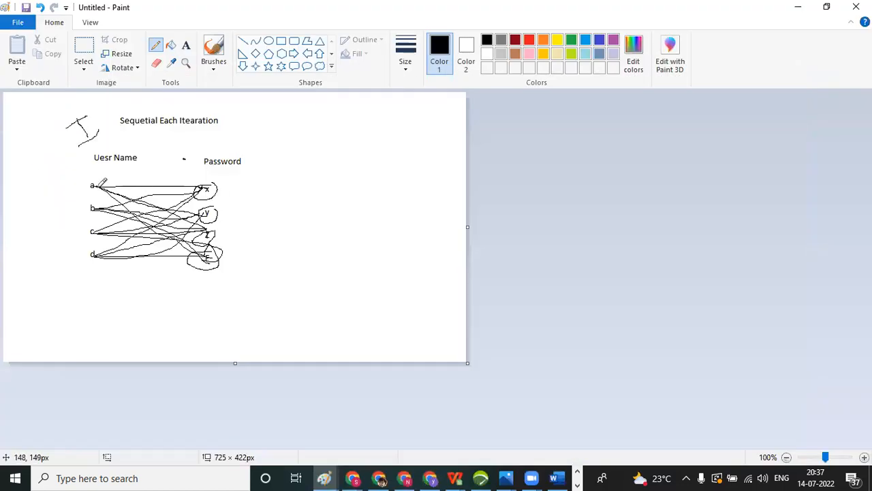
{"action": "left_click_drag", "start_coordinate": [96, 185], "coordinate": [213, 186]}
{"action": "left_click_drag", "start_coordinate": [94, 208], "coordinate": [210, 208]}
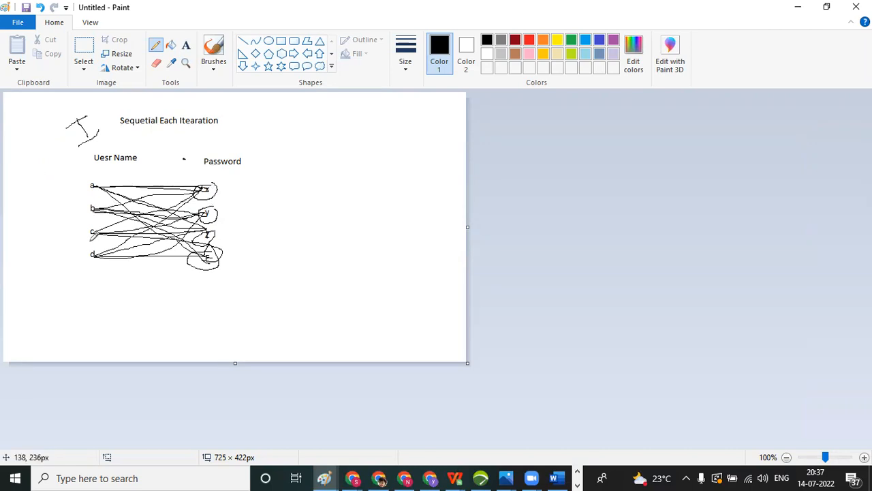
{"action": "mouse_move", "coordinate": [93, 224]}
{"action": "left_mouse_down"}
{"action": "mouse_move", "coordinate": [188, 225]}
{"action": "mouse_move", "coordinate": [208, 235]}
{"action": "left_mouse_up"}
{"action": "left_click_drag", "start_coordinate": [94, 257], "coordinate": [200, 260]}
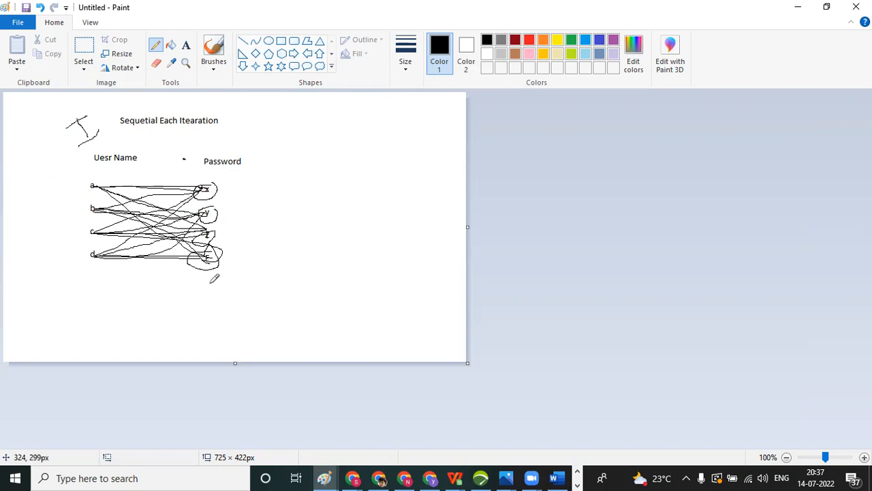
Hand-draw three more Password entries below F, and draw lines from a, b and c to them and from d to the empty space below
{"action": "mouse_move", "coordinate": [211, 281]}
{"action": "left_mouse_down"}
{"action": "mouse_move", "coordinate": [206, 290]}
{"action": "mouse_move", "coordinate": [217, 291]}
{"action": "left_mouse_up"}
{"action": "left_click_drag", "start_coordinate": [205, 275], "coordinate": [217, 292]}
{"action": "left_click_drag", "start_coordinate": [212, 304], "coordinate": [214, 355]}
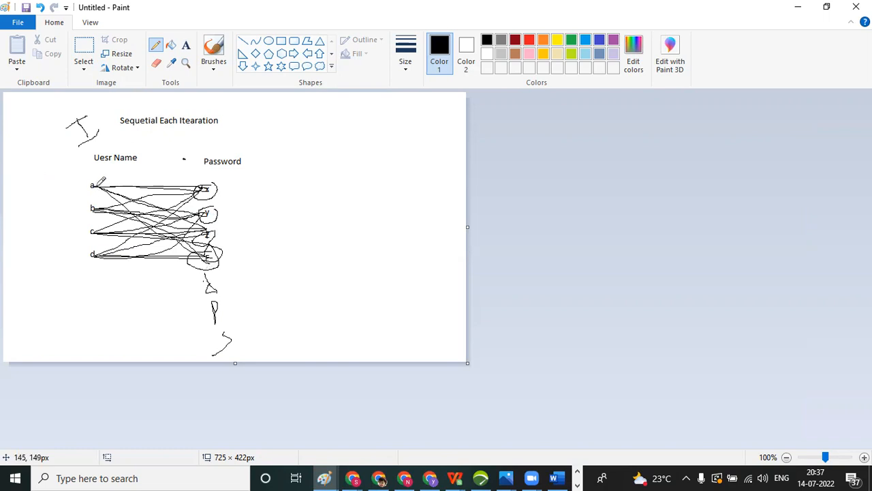
{"action": "mouse_move", "coordinate": [96, 188]}
{"action": "left_mouse_down"}
{"action": "mouse_move", "coordinate": [151, 252]}
{"action": "mouse_move", "coordinate": [210, 289]}
{"action": "left_mouse_up"}
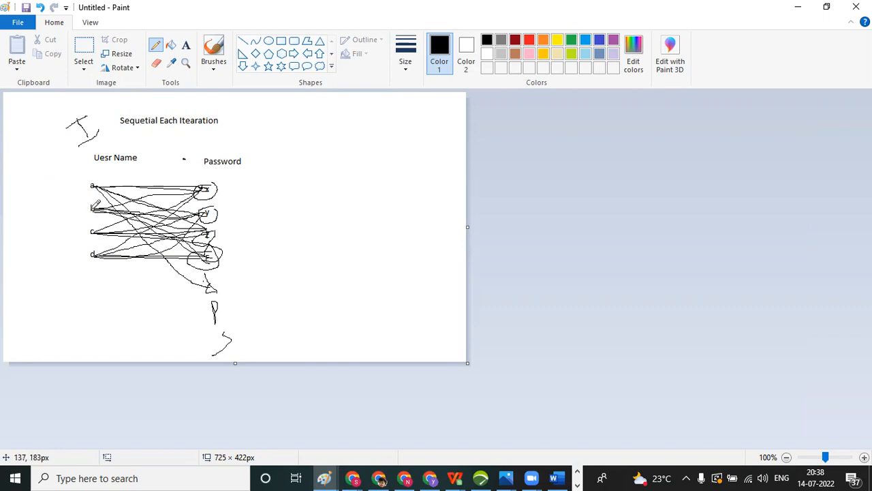
{"action": "mouse_move", "coordinate": [91, 210]}
{"action": "left_mouse_down"}
{"action": "mouse_move", "coordinate": [174, 292]}
{"action": "mouse_move", "coordinate": [215, 310]}
{"action": "left_mouse_up"}
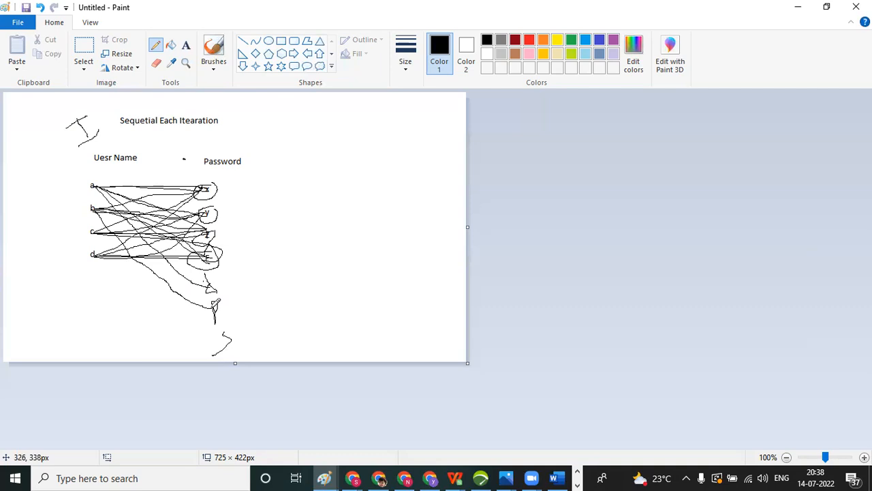
{"action": "mouse_move", "coordinate": [94, 242]}
{"action": "left_mouse_down"}
{"action": "mouse_move", "coordinate": [190, 303]}
{"action": "mouse_move", "coordinate": [221, 346]}
{"action": "mouse_move", "coordinate": [234, 344]}
{"action": "mouse_move", "coordinate": [96, 256]}
{"action": "mouse_move", "coordinate": [128, 299]}
{"action": "mouse_move", "coordinate": [202, 352]}
{"action": "left_mouse_up"}
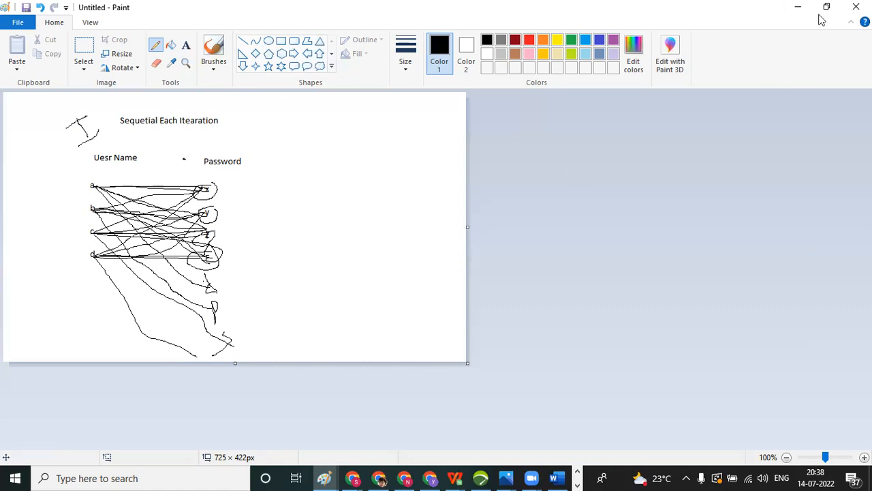
Switch to VuGen and set Pwd to Abort Vuser when out of values, and in Paint mark d's path to the missing entry
{"action": "left_click", "coordinate": [799, 7]}
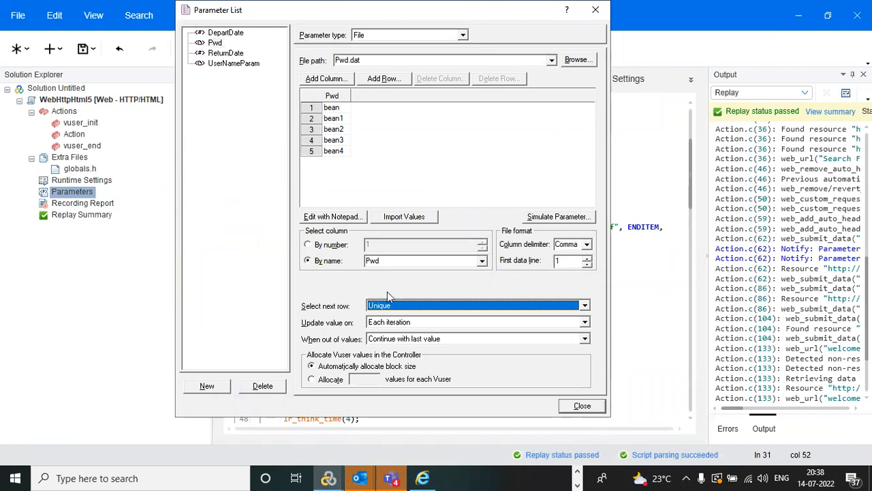
{"action": "left_click", "coordinate": [465, 339]}
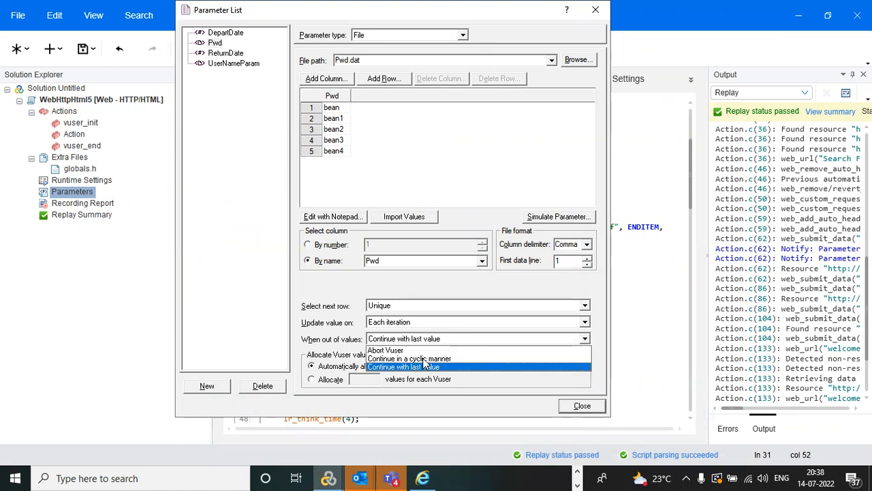
{"action": "left_click", "coordinate": [404, 351]}
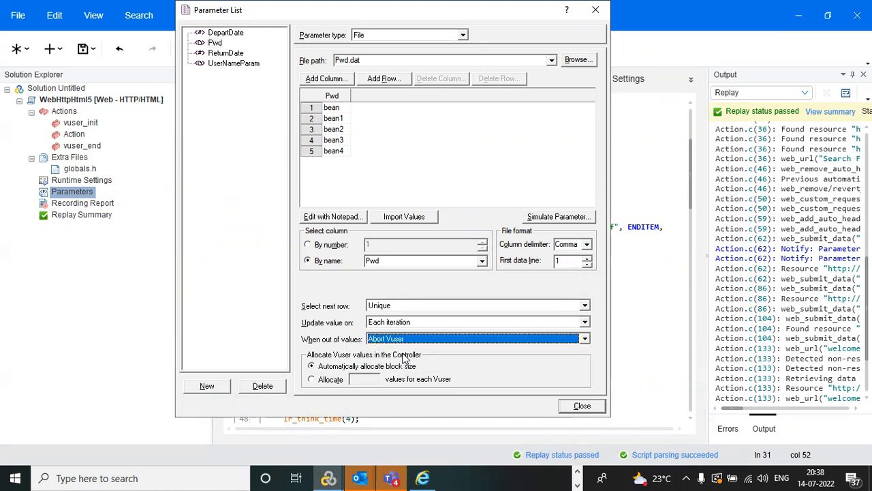
{"action": "key", "text": "alt+Tab"}
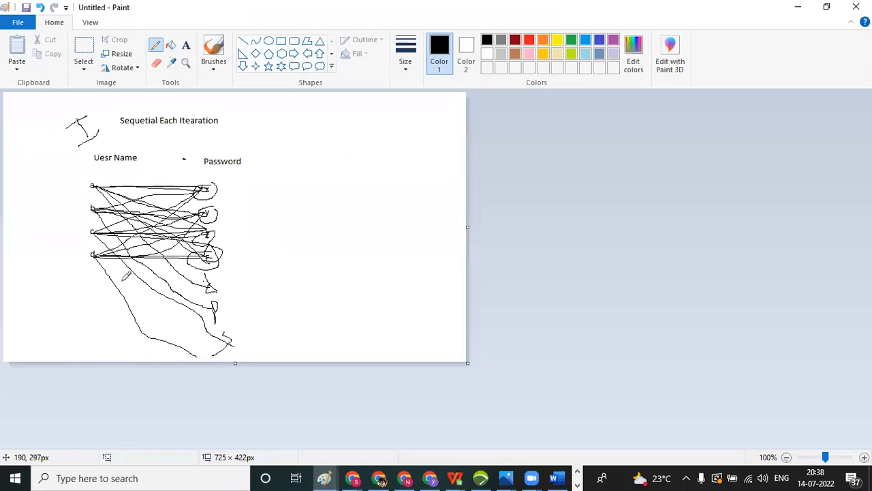
{"action": "mouse_move", "coordinate": [87, 266]}
{"action": "left_mouse_down"}
{"action": "mouse_move", "coordinate": [153, 339]}
{"action": "mouse_move", "coordinate": [252, 359]}
{"action": "mouse_move", "coordinate": [192, 355]}
{"action": "mouse_move", "coordinate": [248, 356]}
{"action": "left_mouse_up"}
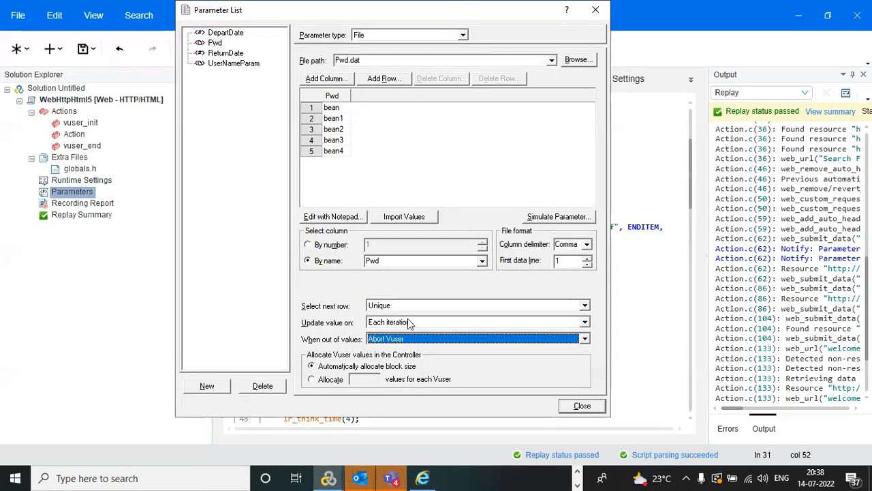
Set Pwd to continue in a cyclic manner when out of values, and in Paint circle the first added entry and connect a to it
{"action": "left_click", "coordinate": [399, 341]}
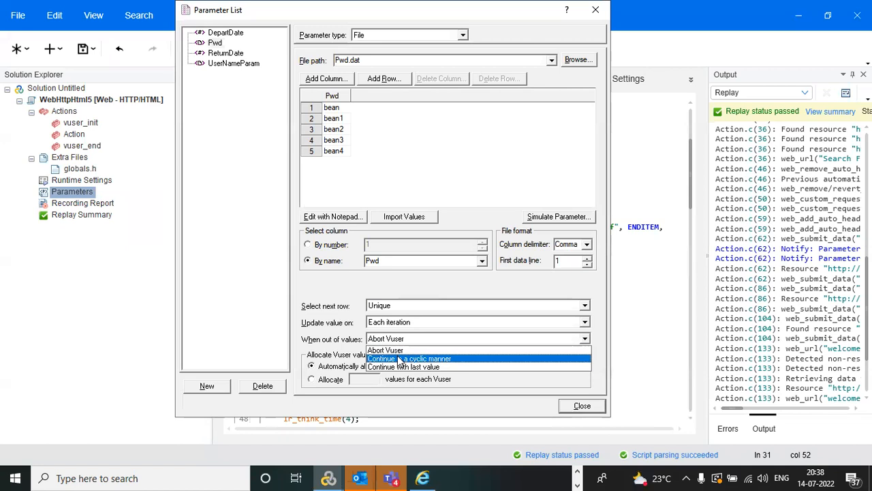
{"action": "left_click", "coordinate": [401, 359]}
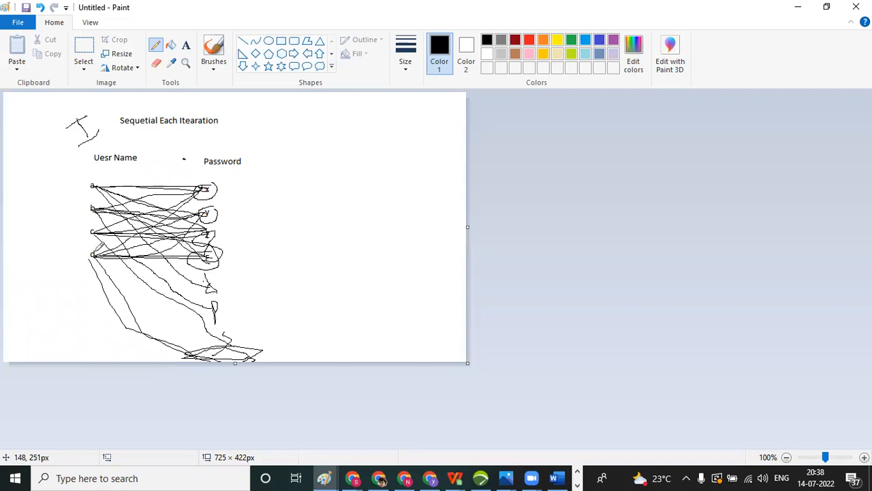
{"action": "mouse_move", "coordinate": [211, 270]}
{"action": "left_mouse_down"}
{"action": "mouse_move", "coordinate": [202, 294]}
{"action": "mouse_move", "coordinate": [234, 293]}
{"action": "mouse_move", "coordinate": [188, 273]}
{"action": "left_mouse_up"}
{"action": "left_click_drag", "start_coordinate": [97, 178], "coordinate": [215, 300]}
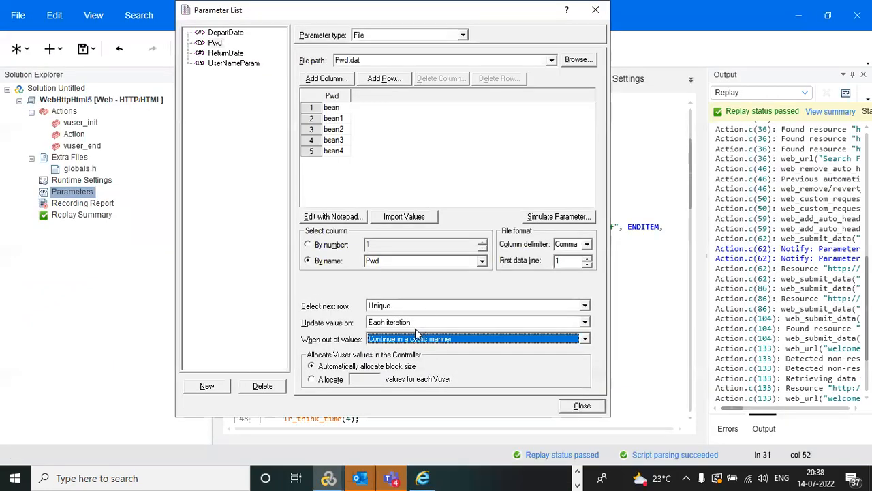
Set Pwd to continue with last value when out of values, and in Paint draw a stroke from d to just below F
{"action": "left_click", "coordinate": [418, 338]}
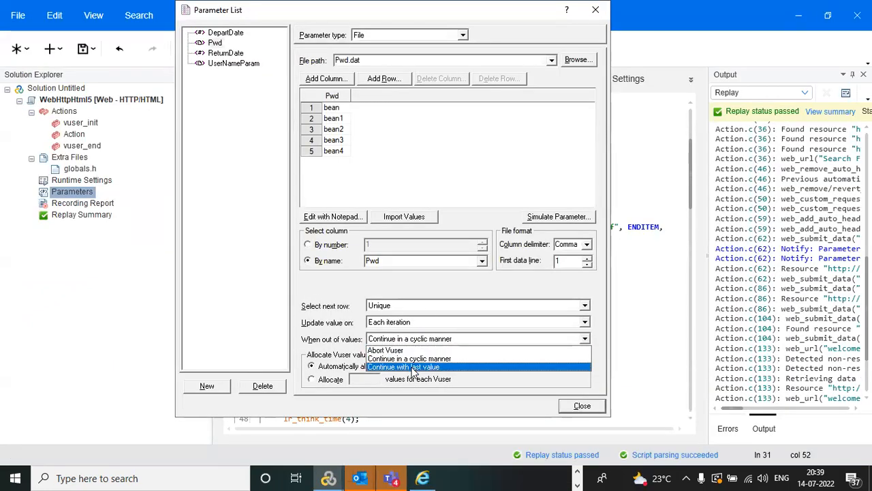
{"action": "left_click", "coordinate": [411, 367]}
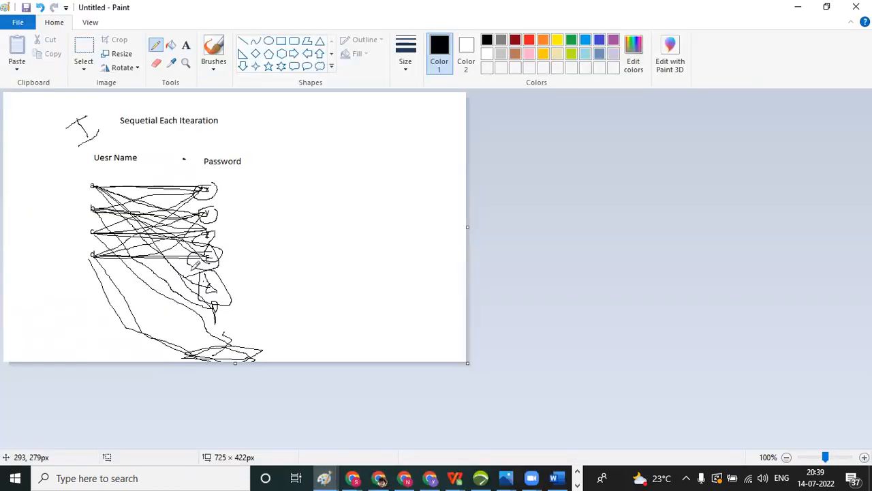
{"action": "mouse_move", "coordinate": [80, 248]}
{"action": "left_mouse_down"}
{"action": "mouse_move", "coordinate": [191, 246]}
{"action": "mouse_move", "coordinate": [225, 256]}
{"action": "mouse_move", "coordinate": [181, 273]}
{"action": "mouse_move", "coordinate": [68, 260]}
{"action": "mouse_move", "coordinate": [86, 249]}
{"action": "mouse_move", "coordinate": [222, 249]}
{"action": "mouse_move", "coordinate": [217, 266]}
{"action": "mouse_move", "coordinate": [194, 275]}
{"action": "left_mouse_up"}
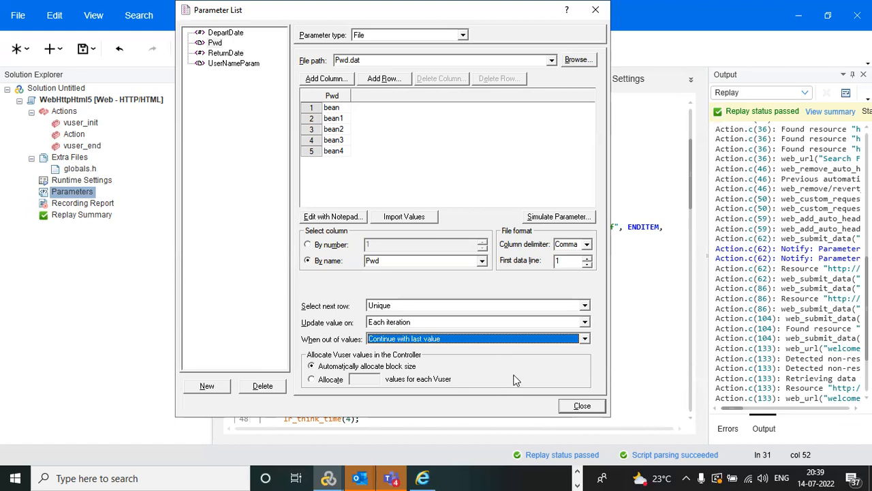
Close the parameter list and save the WebHttpHtml5 script
{"action": "left_click", "coordinate": [582, 406]}
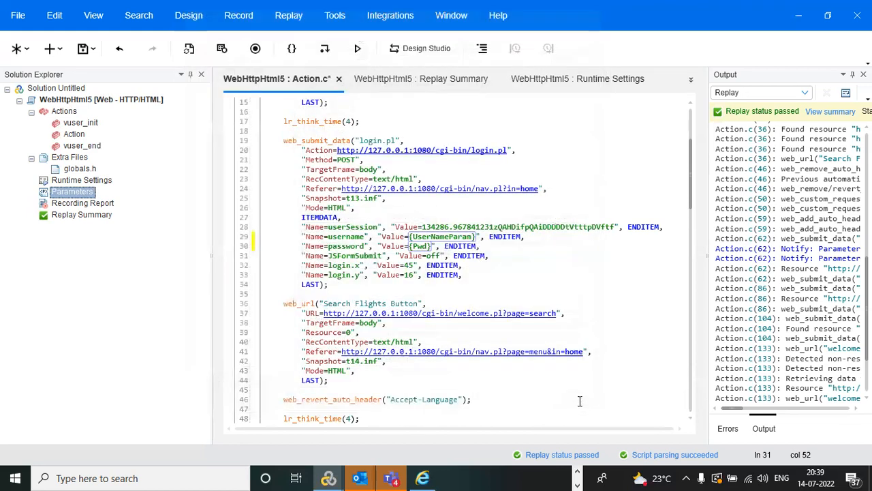
{"action": "left_click", "coordinate": [82, 52]}
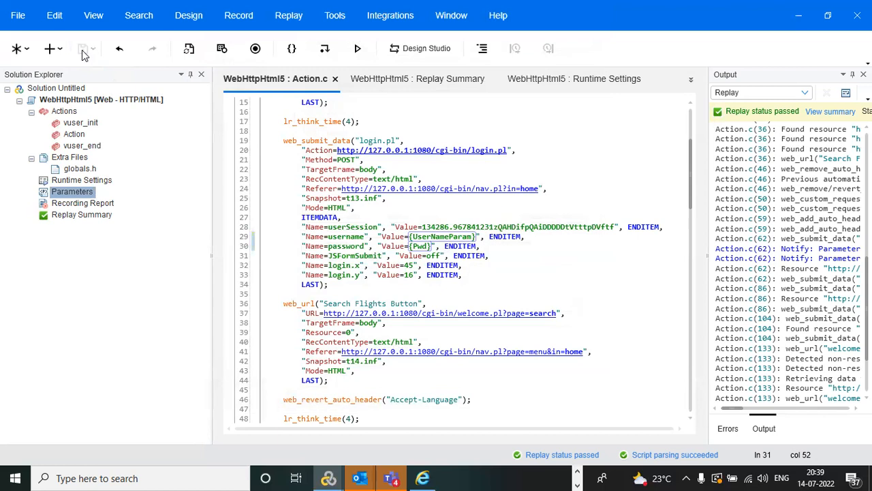
Reopen the parameter list to review Pwd's row selection, update and out-of-values settings, and close it
{"action": "double_click", "coordinate": [73, 192]}
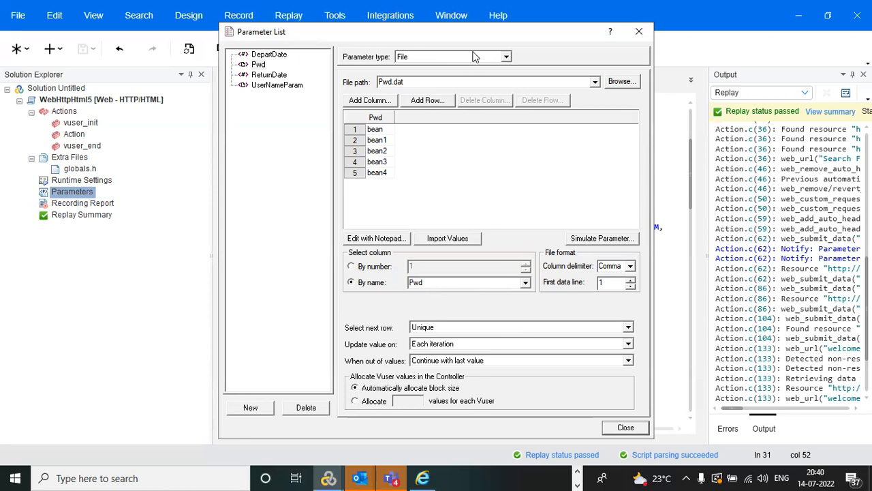
{"action": "left_click_drag", "start_coordinate": [463, 35], "coordinate": [398, 17]}
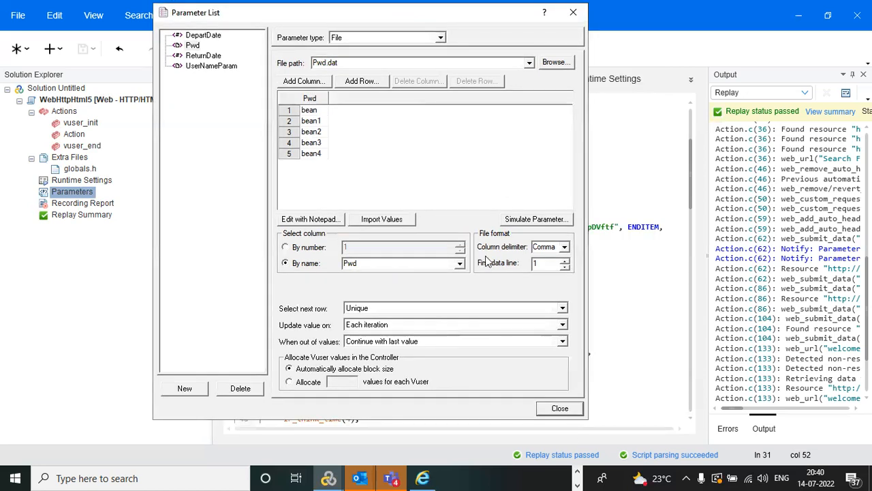
{"action": "left_click", "coordinate": [575, 15]}
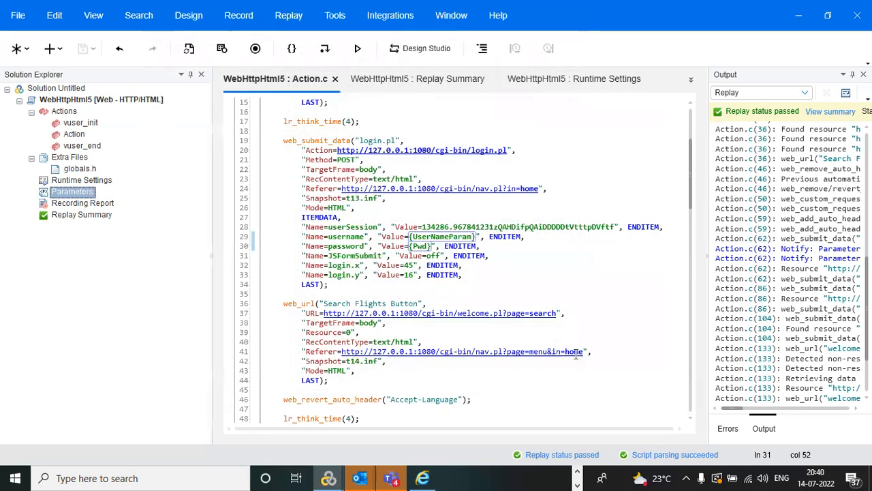